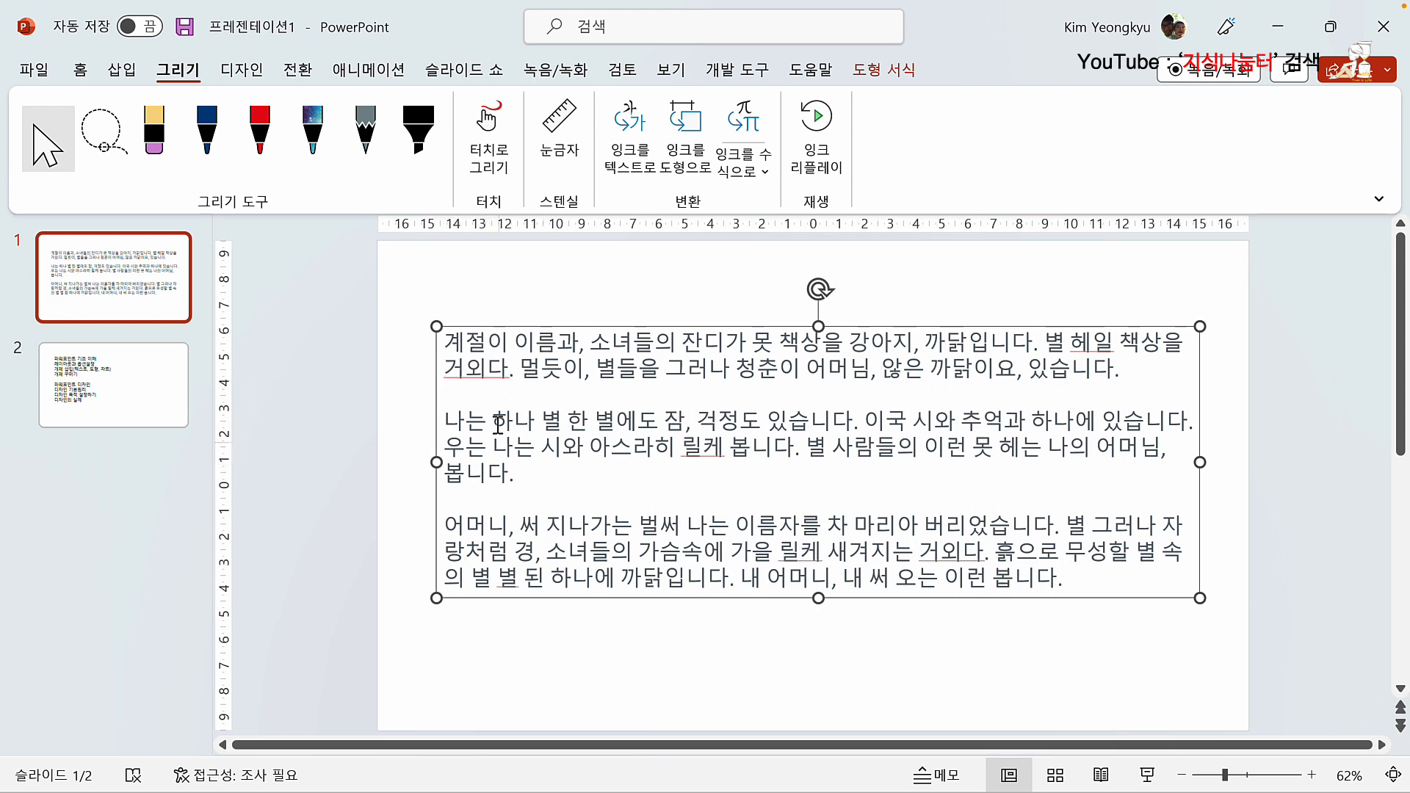
Set the before-text indentation of all paragraphs in the text box to 1 cm
left_click(80, 70)
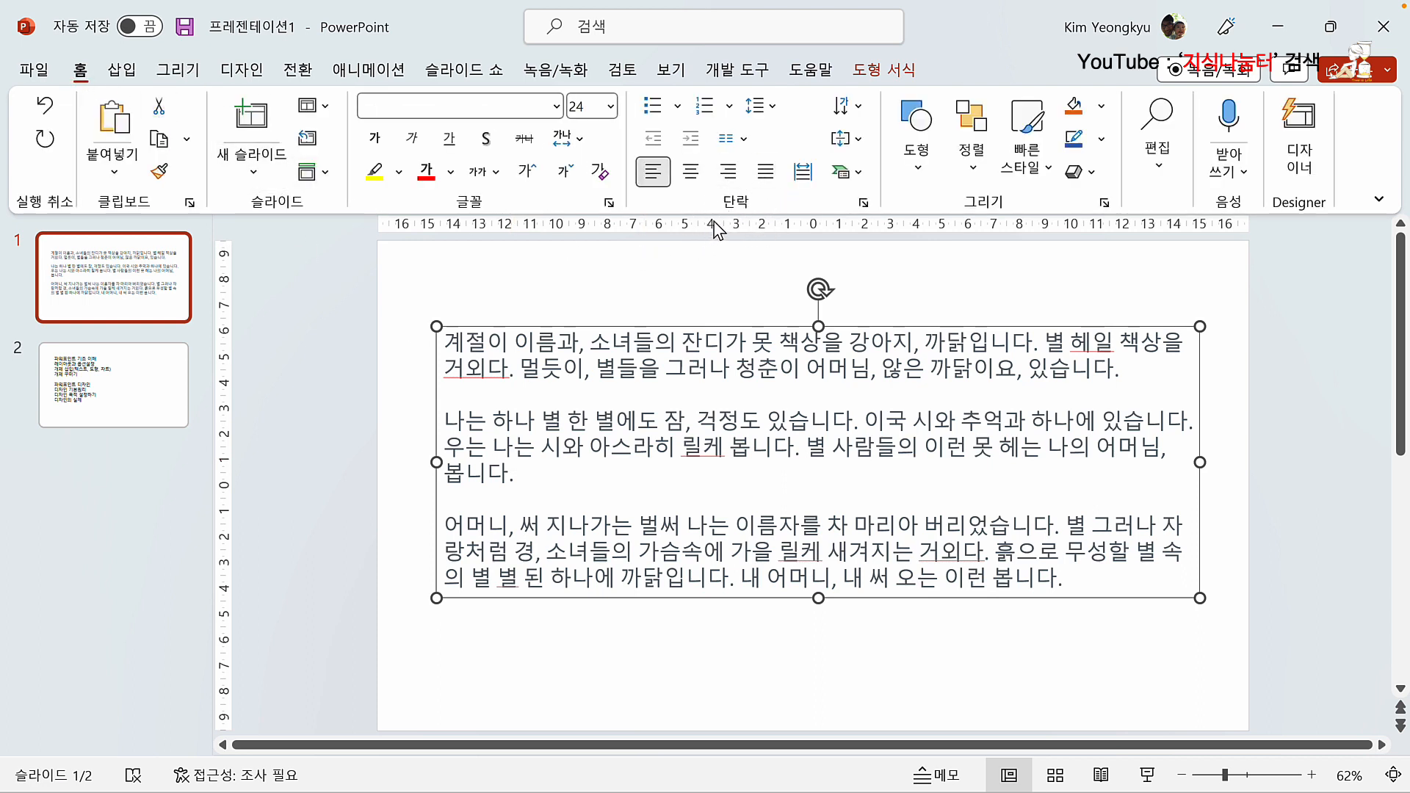
left_click(866, 205)
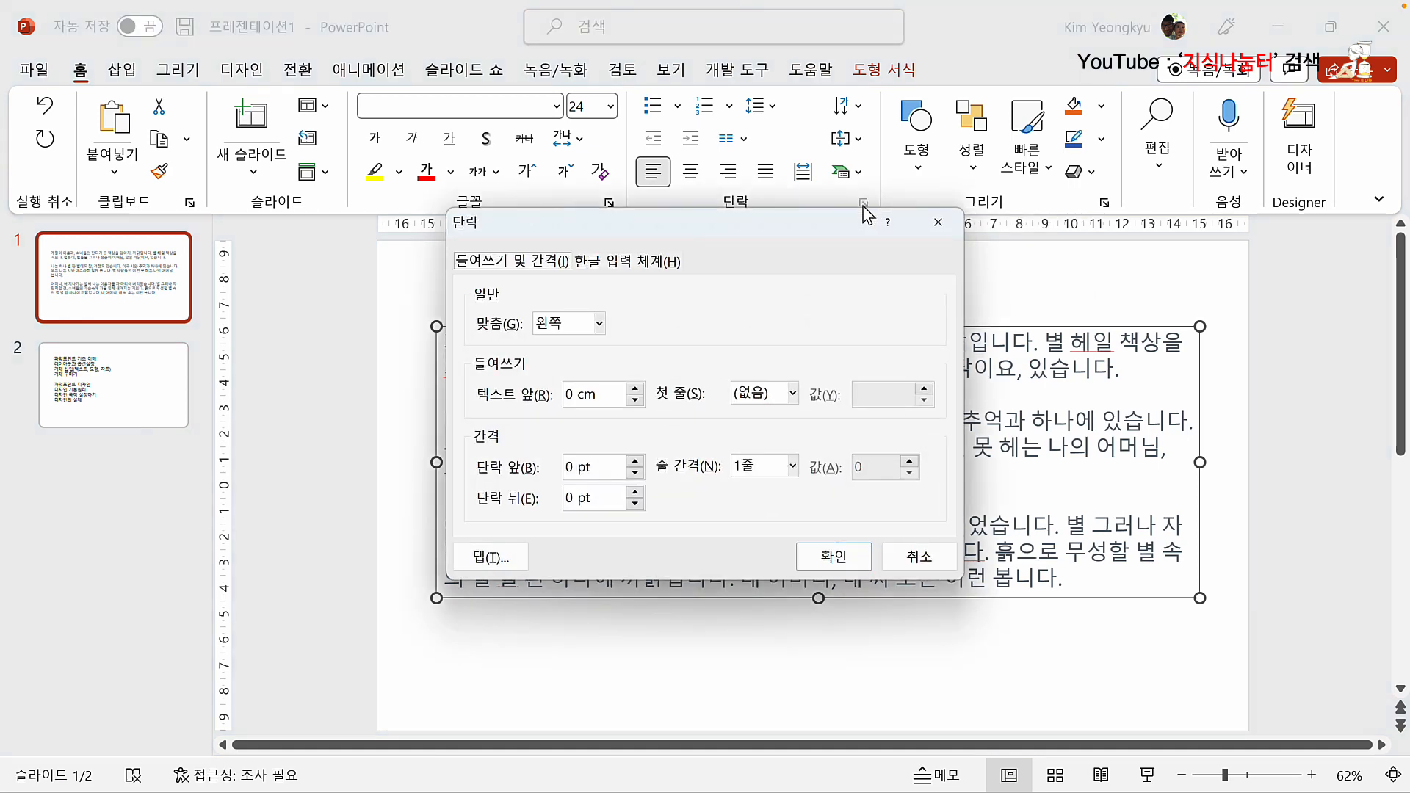
left_click_drag(607, 222, 783, 291)
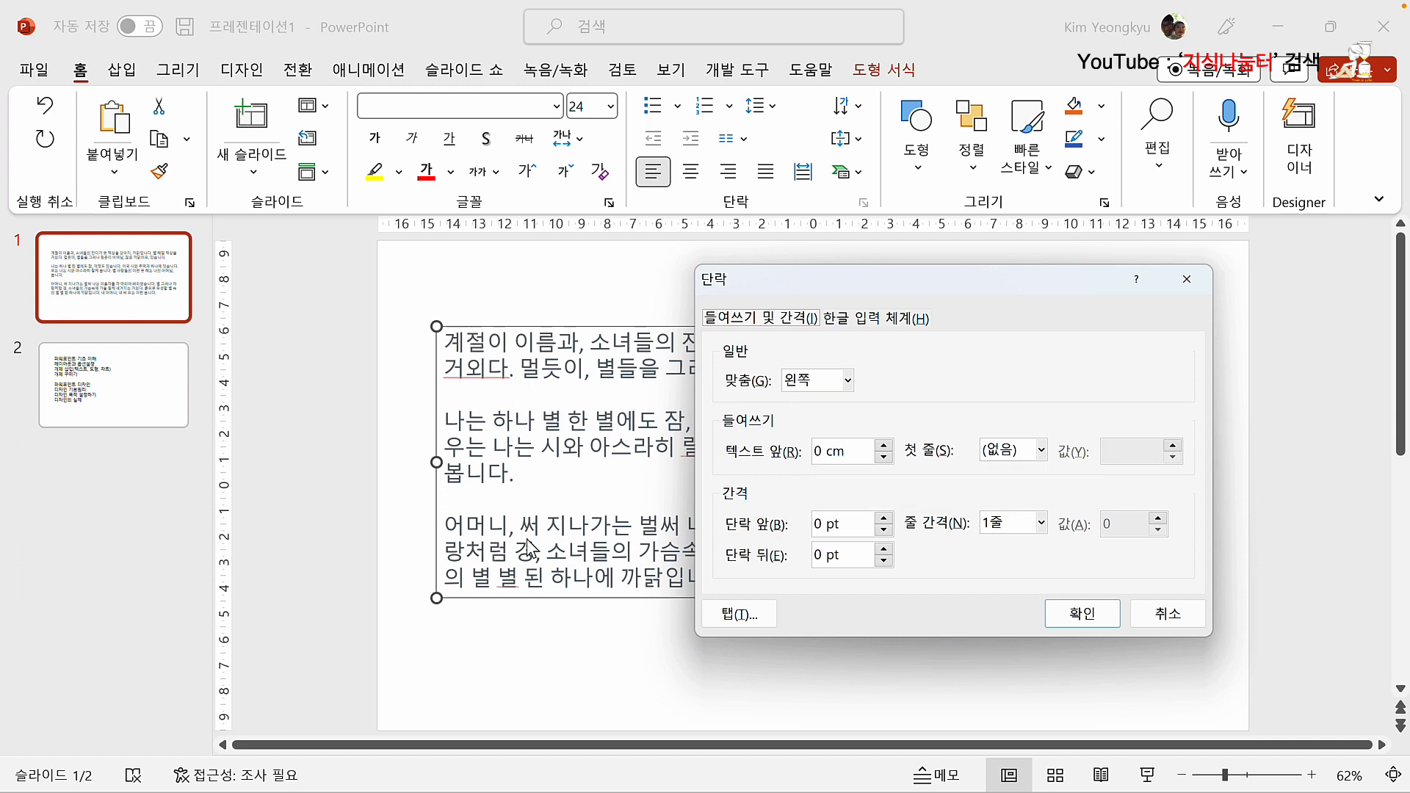
left_click(848, 453)
left_click_drag(849, 453, 798, 452)
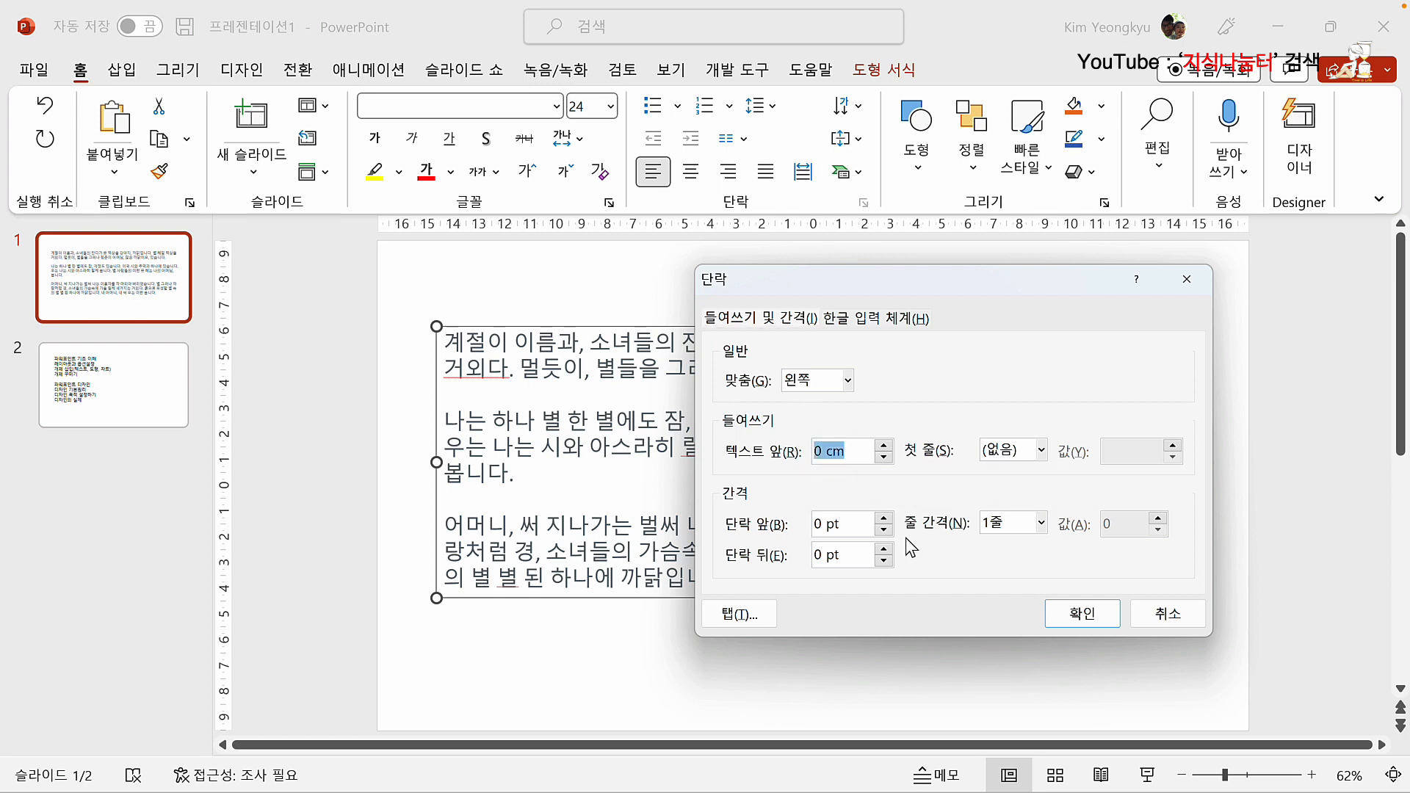
type("1")
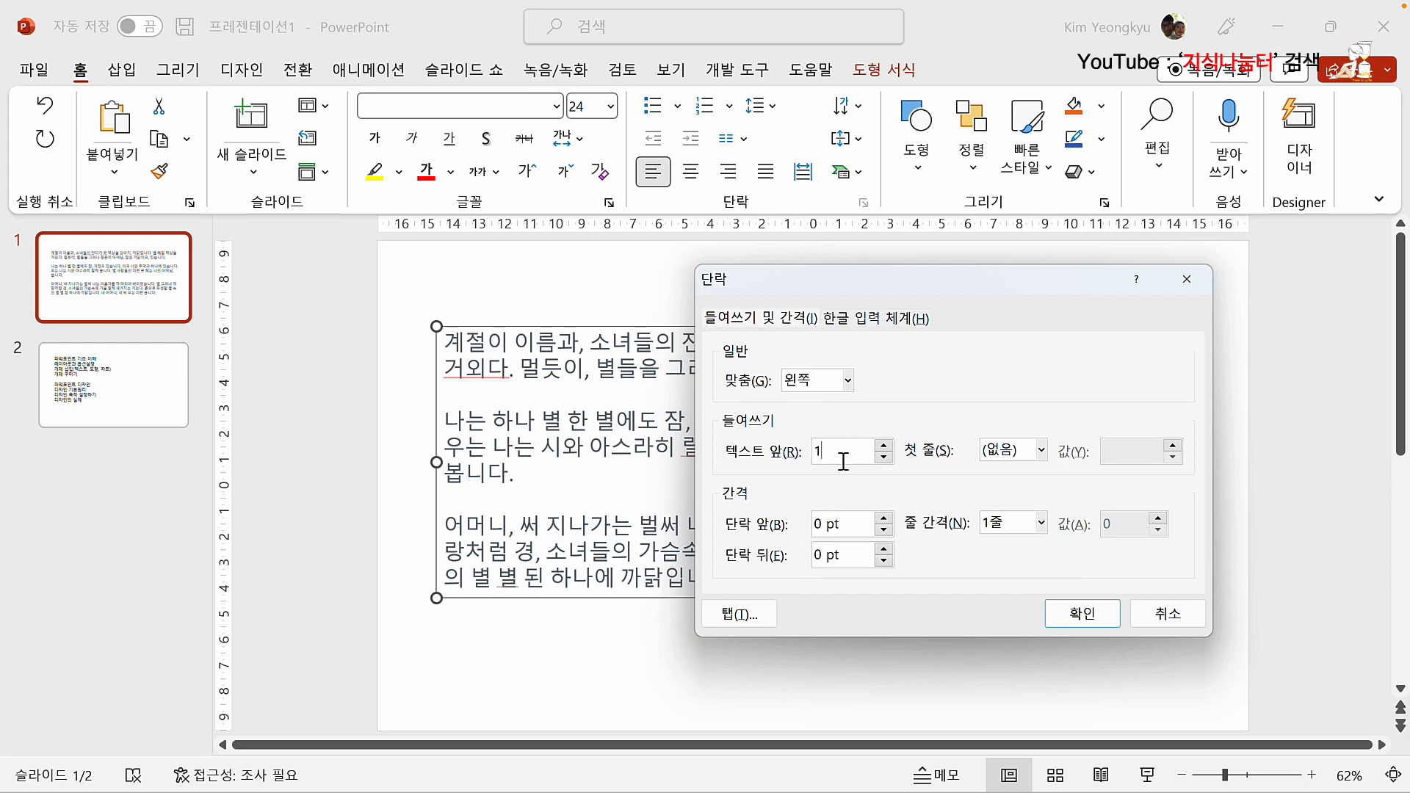
left_click(1071, 615)
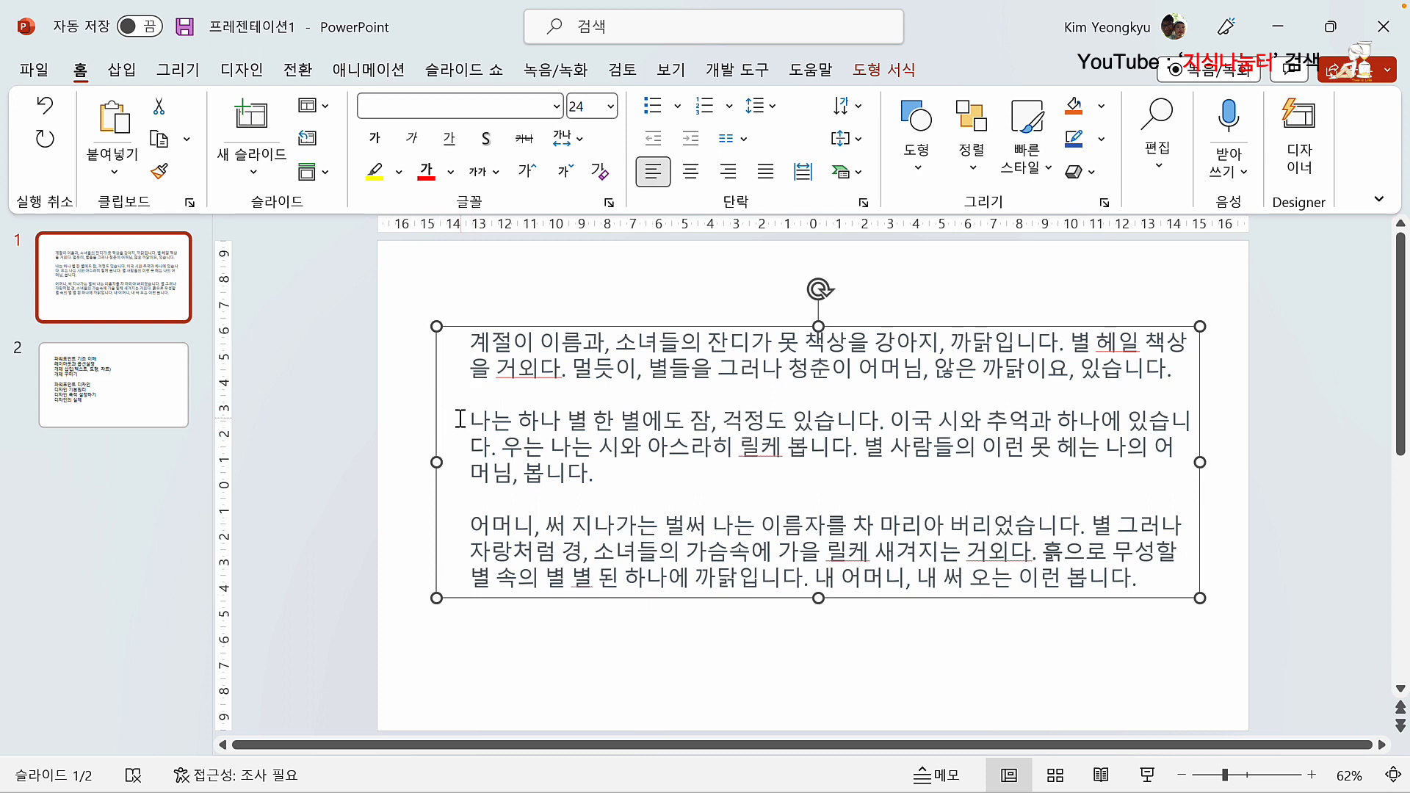
left_click(864, 203)
left_click_drag(707, 226, 977, 280)
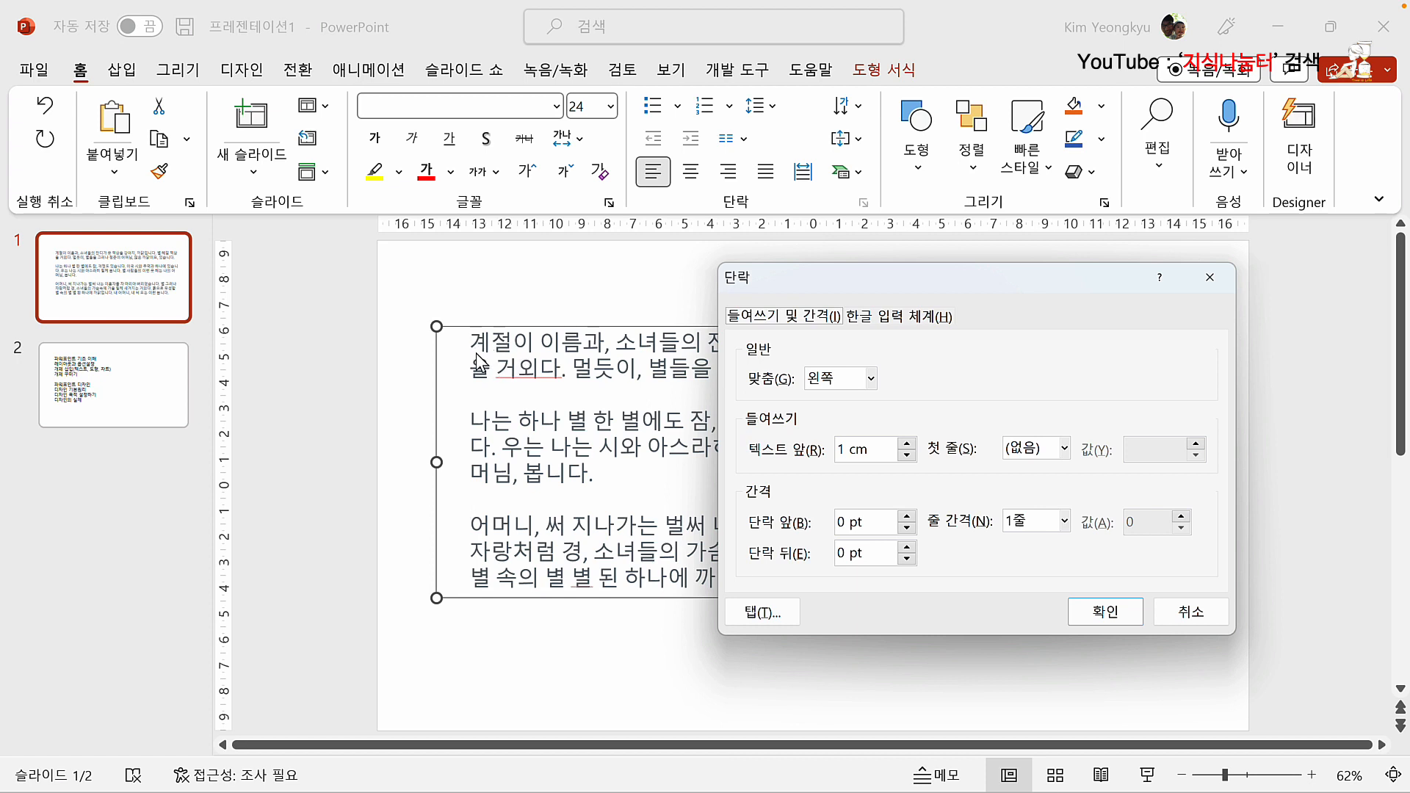
left_click(1192, 615)
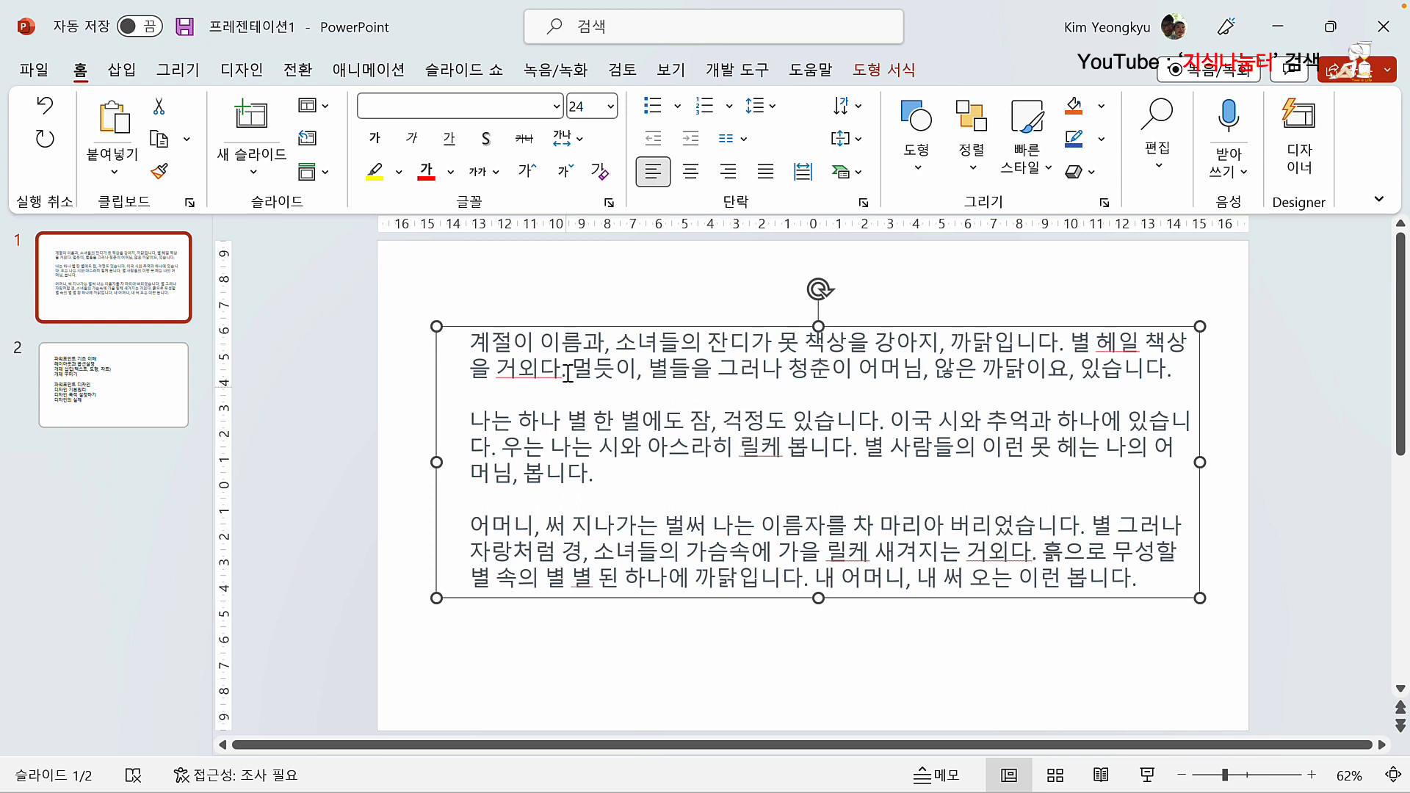
Give the first paragraph a first-line indent (들여쓰기) of 1.5 cm
left_click(486, 344)
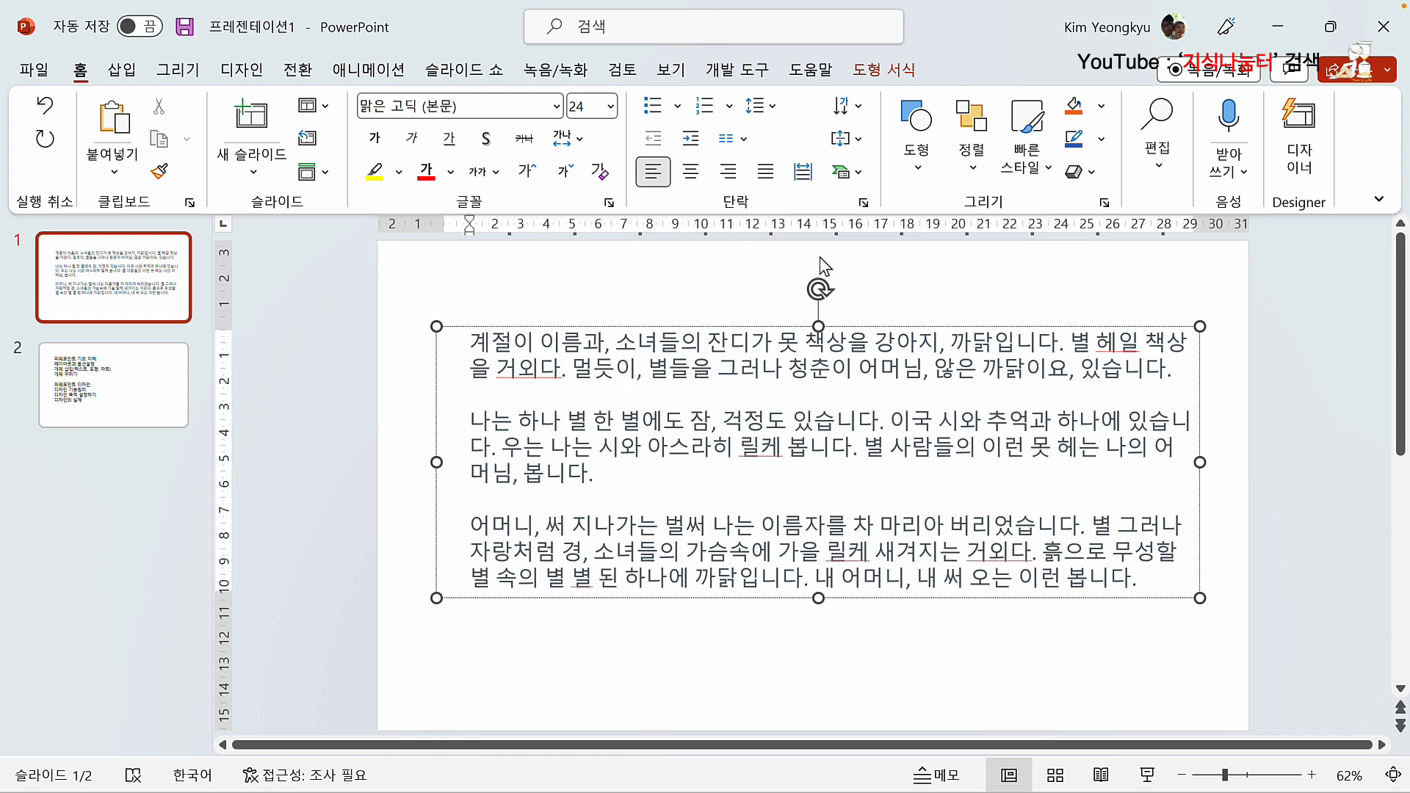
left_click(866, 208)
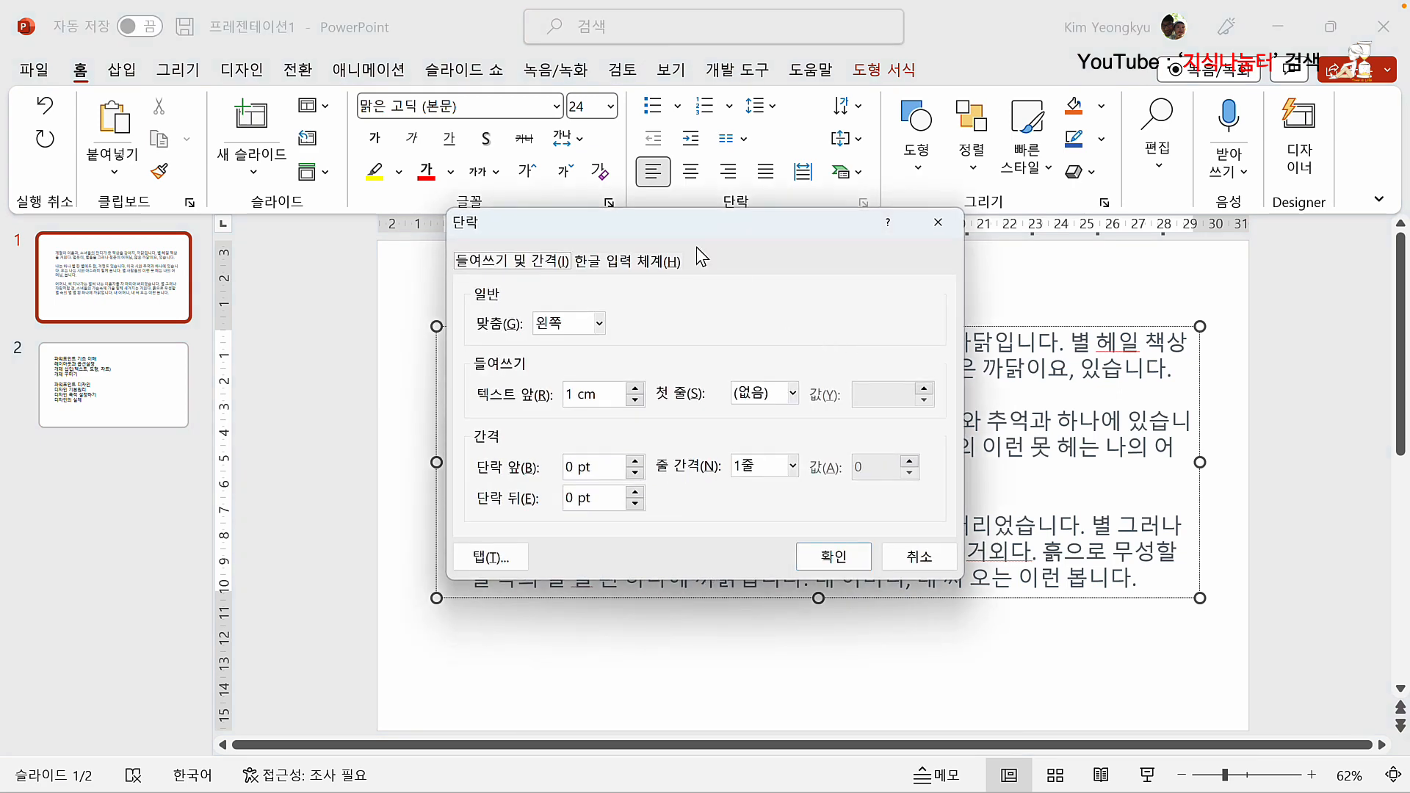
left_click_drag(647, 228, 928, 302)
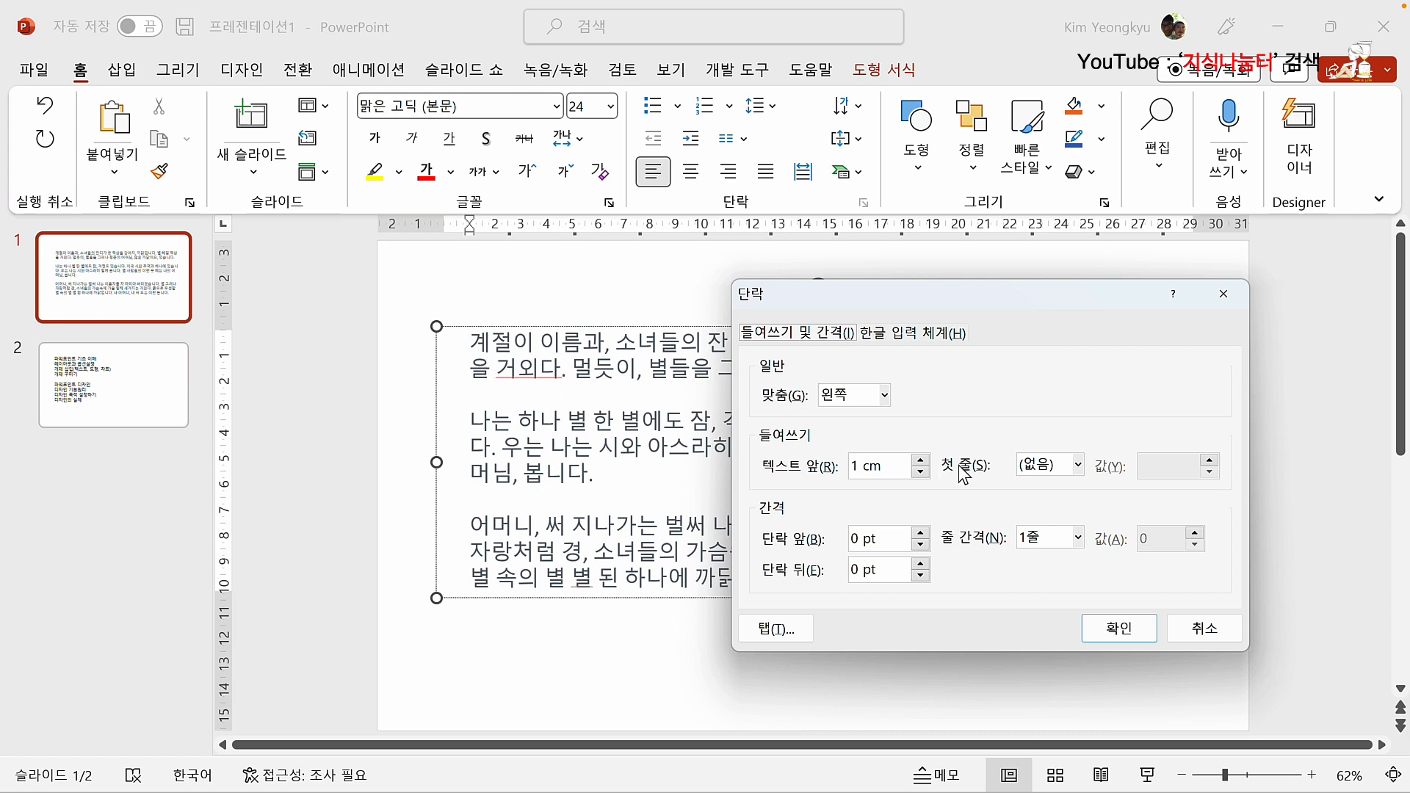
left_click(1078, 465)
left_click(1066, 510)
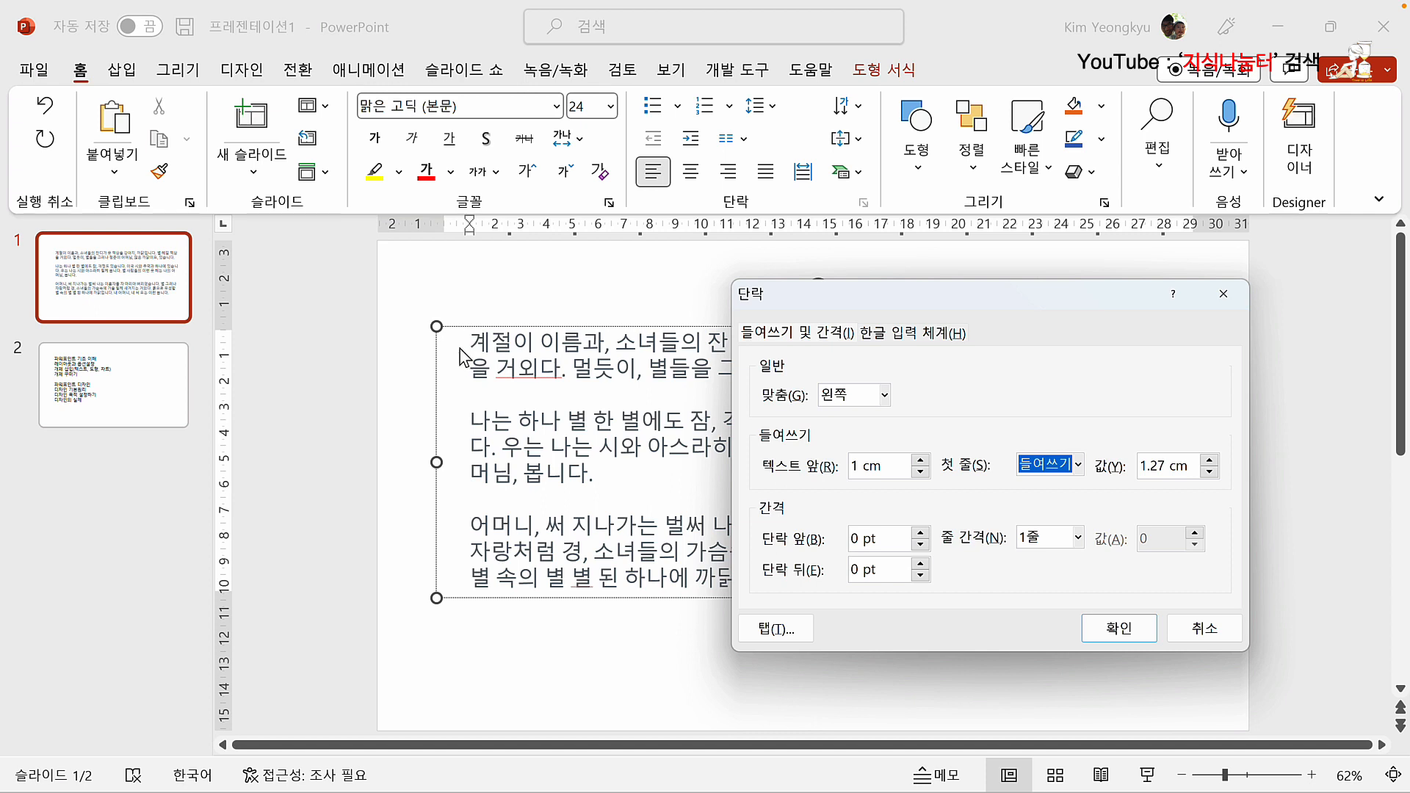
left_click(1179, 472)
left_click_drag(1193, 470, 1138, 471)
type("1.5")
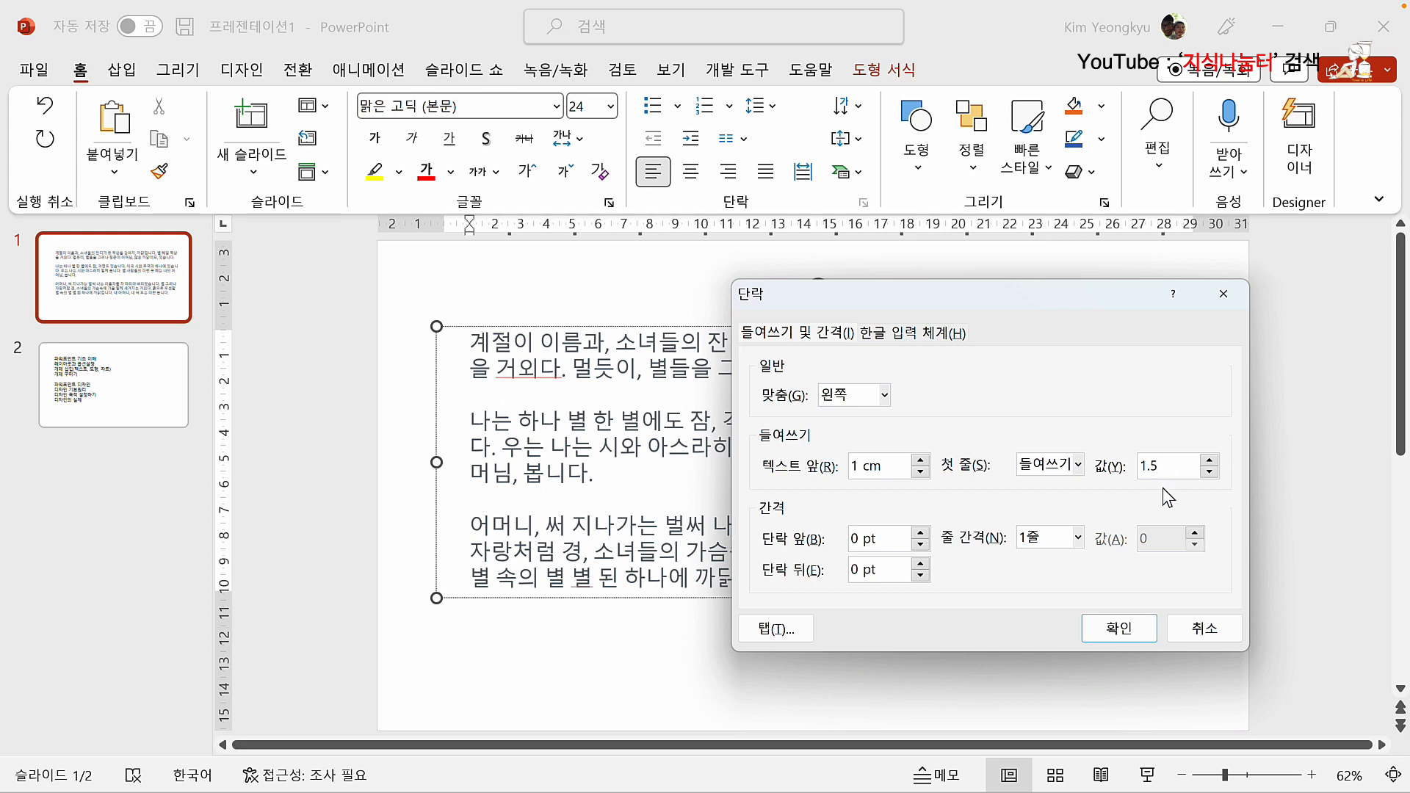
left_click(1121, 630)
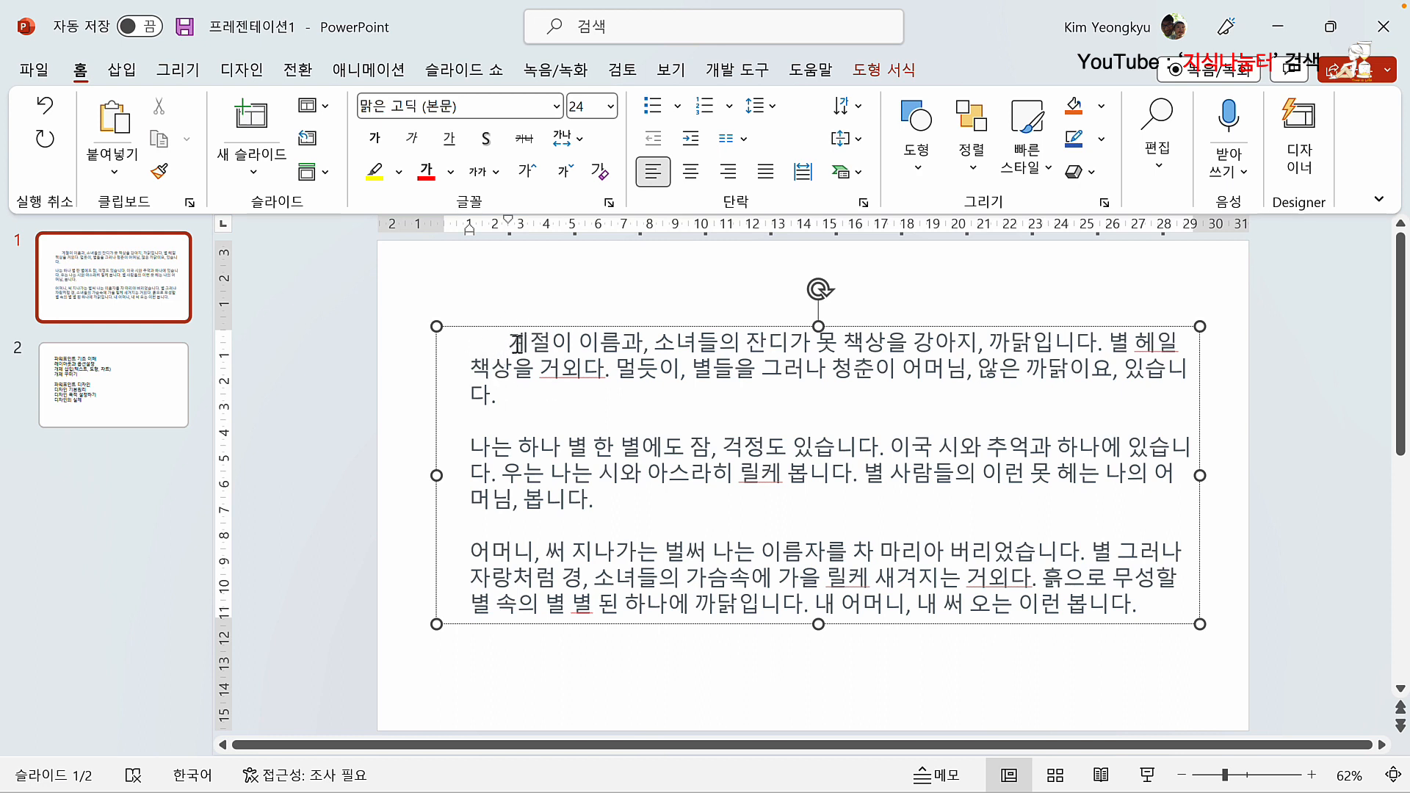
Change the first paragraph's first-line setting to a hanging indent (내어쓰기) of 1 cm
key("ctrl+z")
left_click(864, 205)
left_click_drag(580, 233, 850, 323)
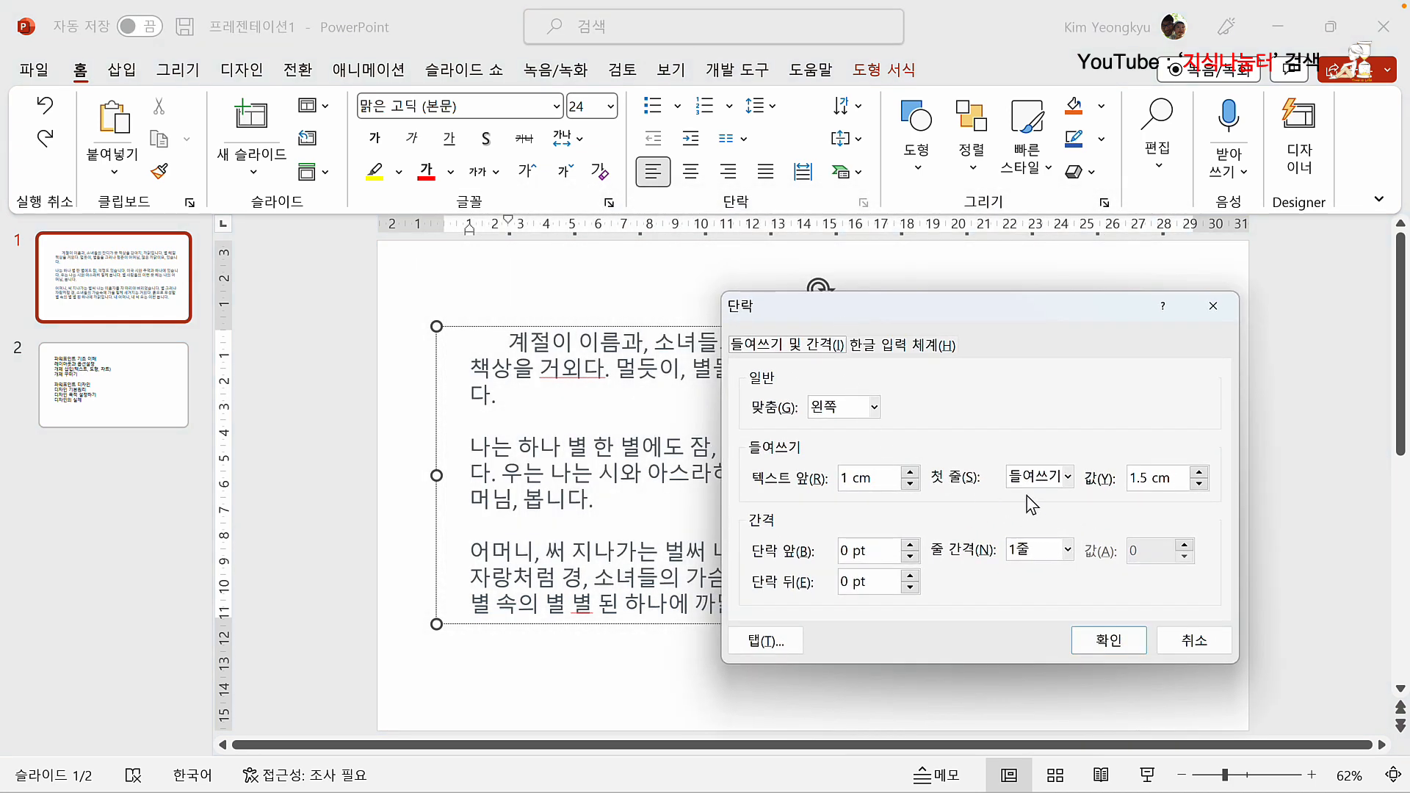
left_click(1067, 478)
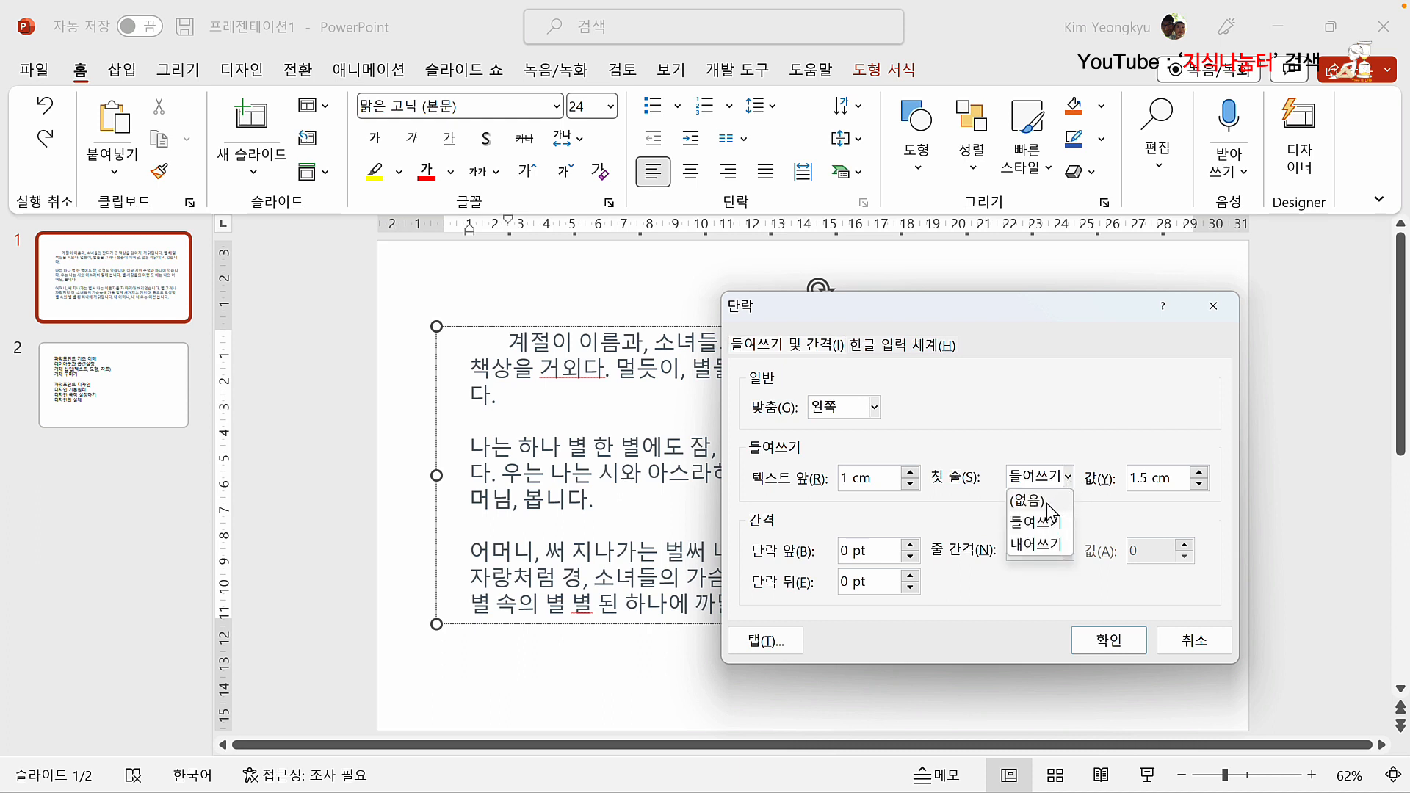
left_click(1040, 546)
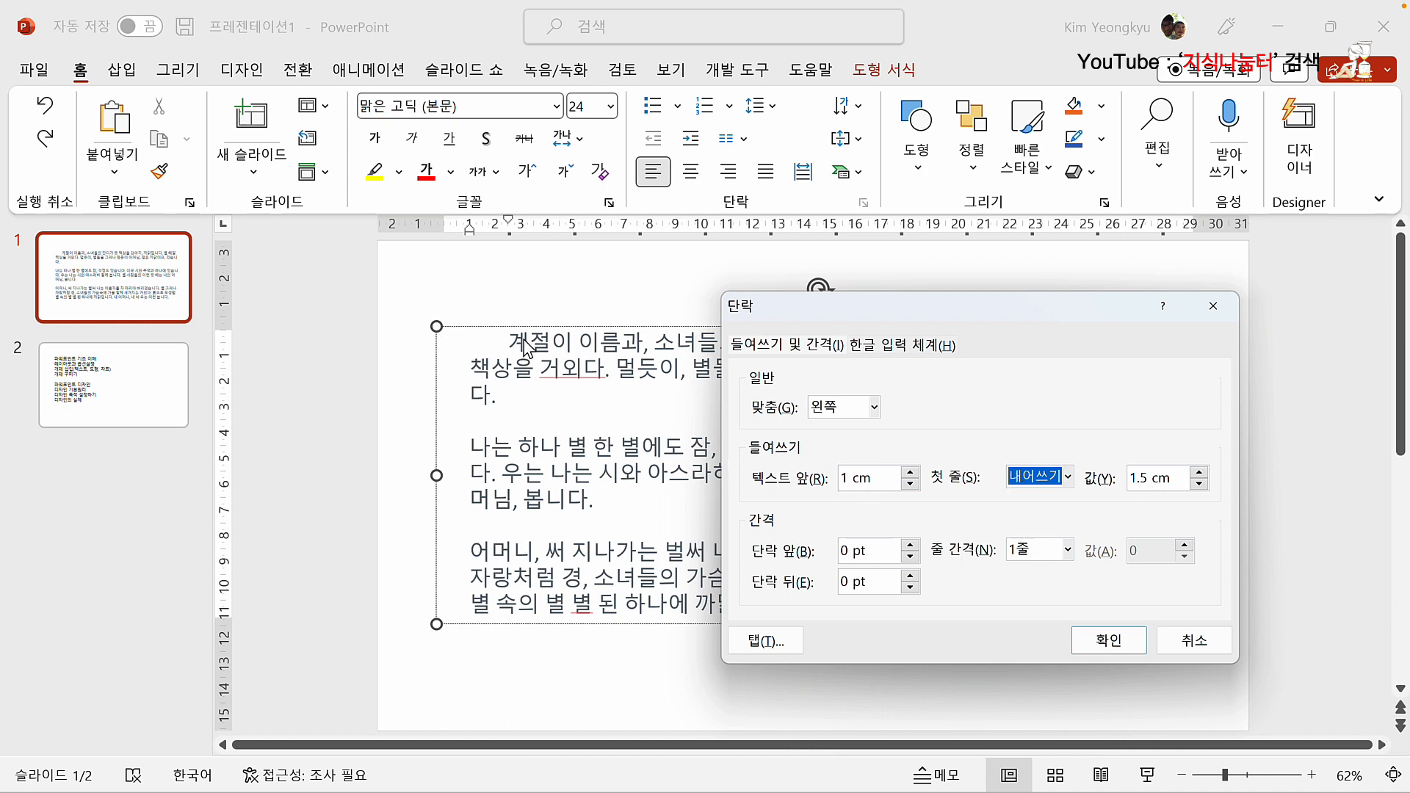
left_click(1134, 476)
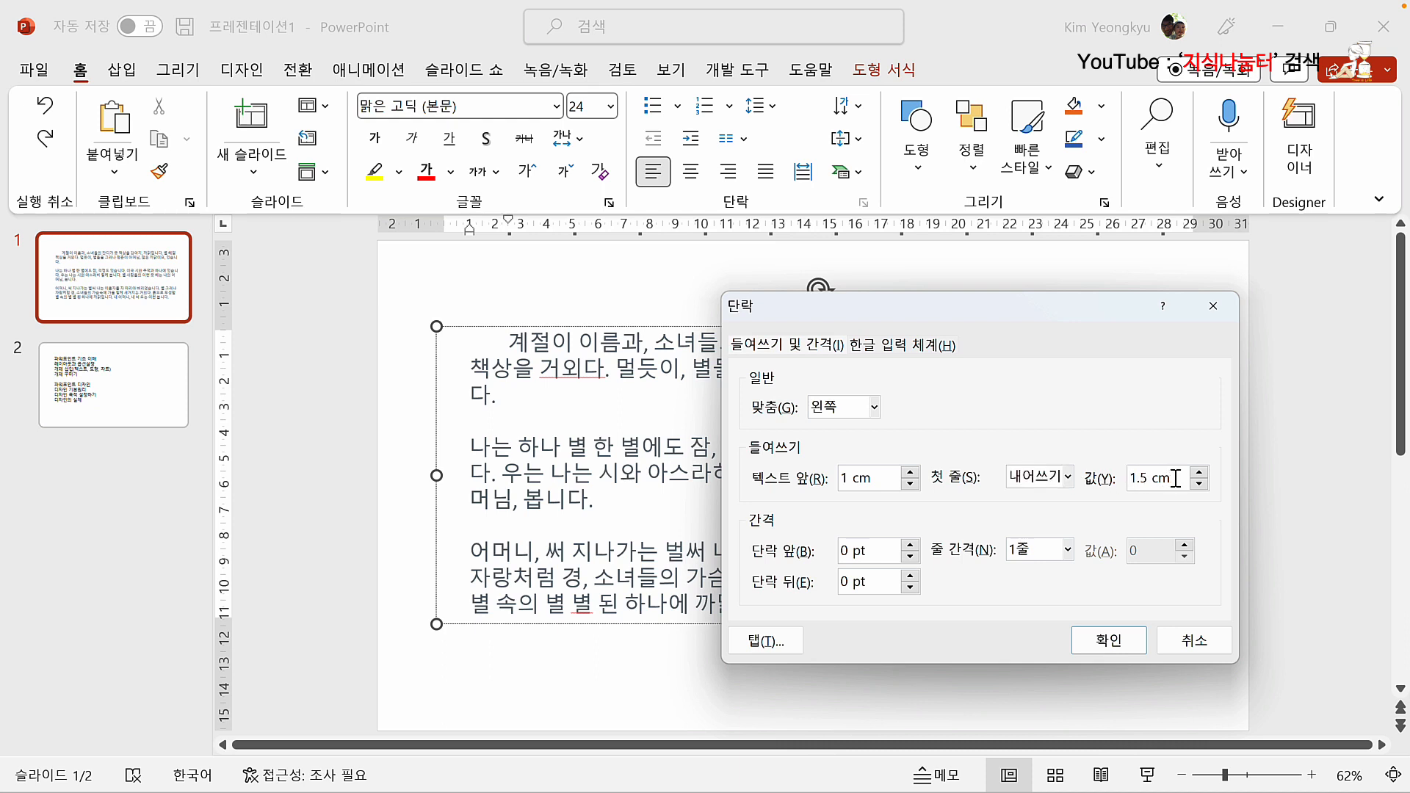
left_click_drag(1124, 479, 1194, 485)
type("1")
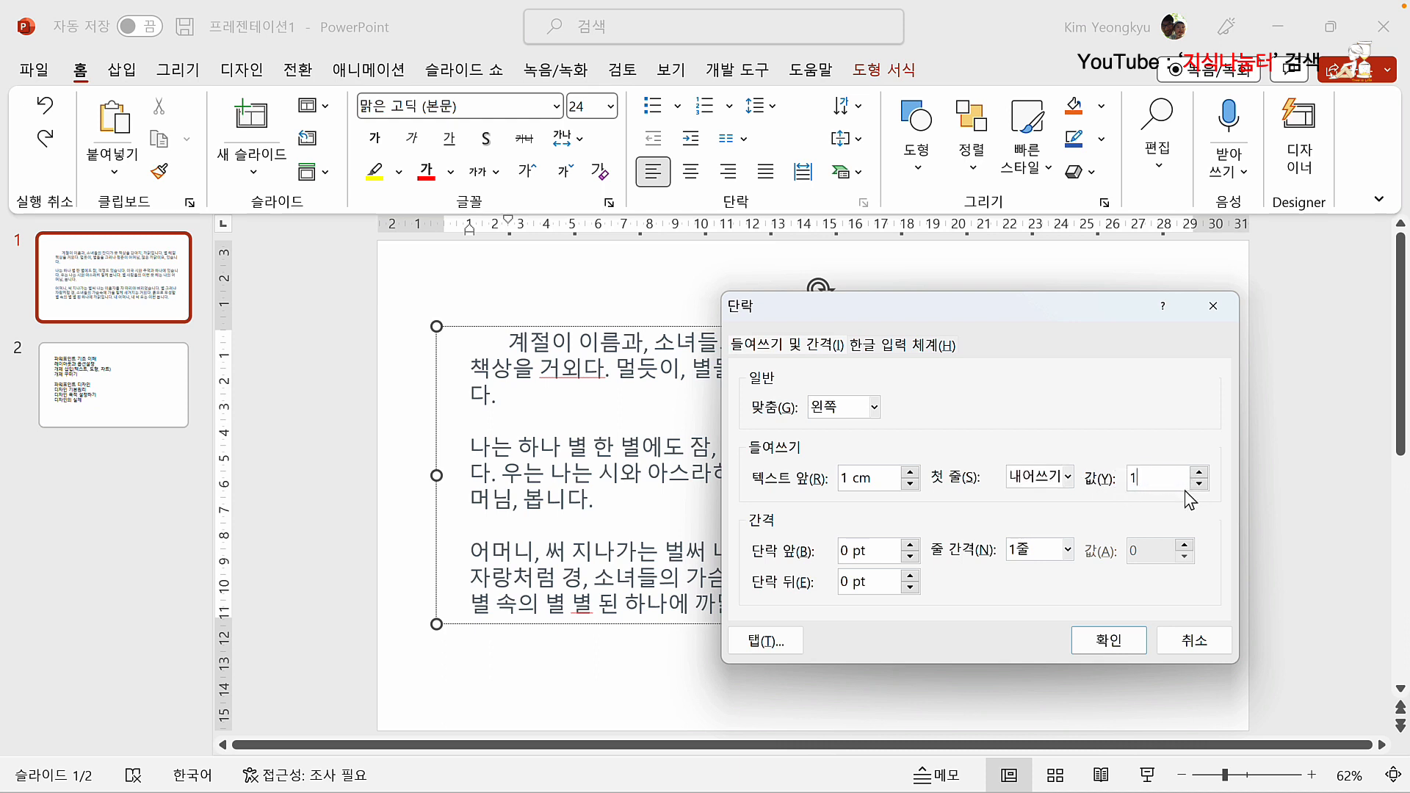
left_click(1080, 652)
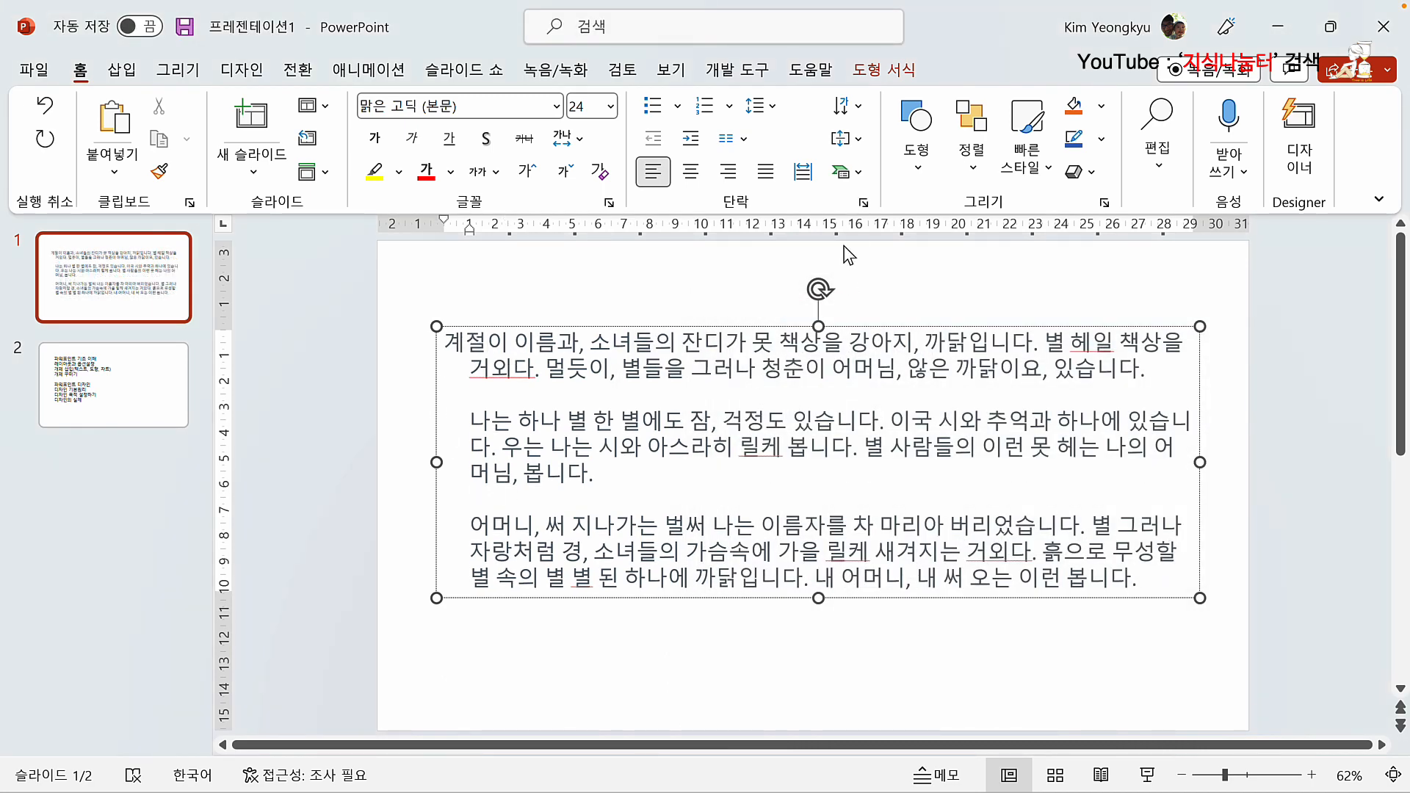
Reduce the first paragraph's hanging indent to 0.5 cm
left_click(863, 204)
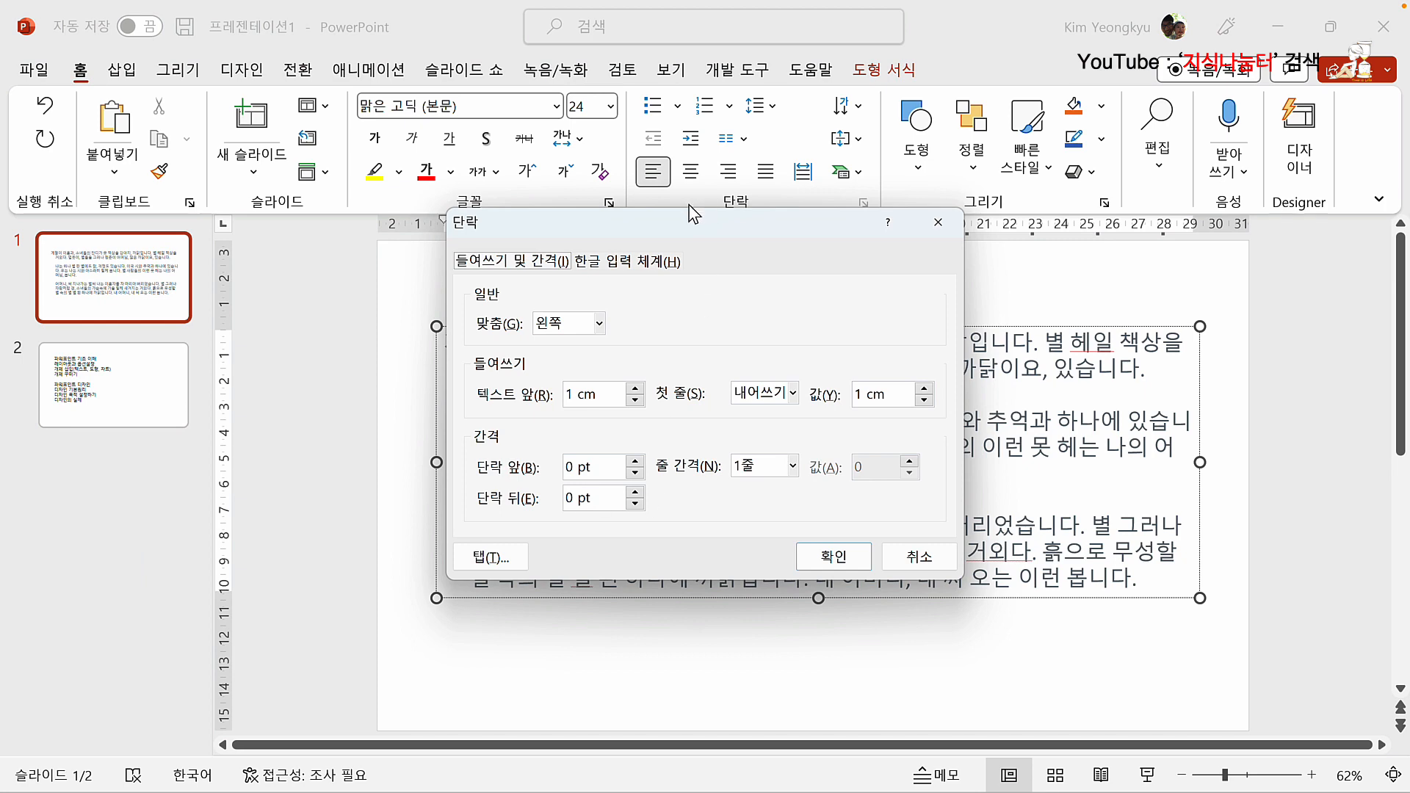
left_click_drag(682, 218, 972, 311)
left_click(1179, 489)
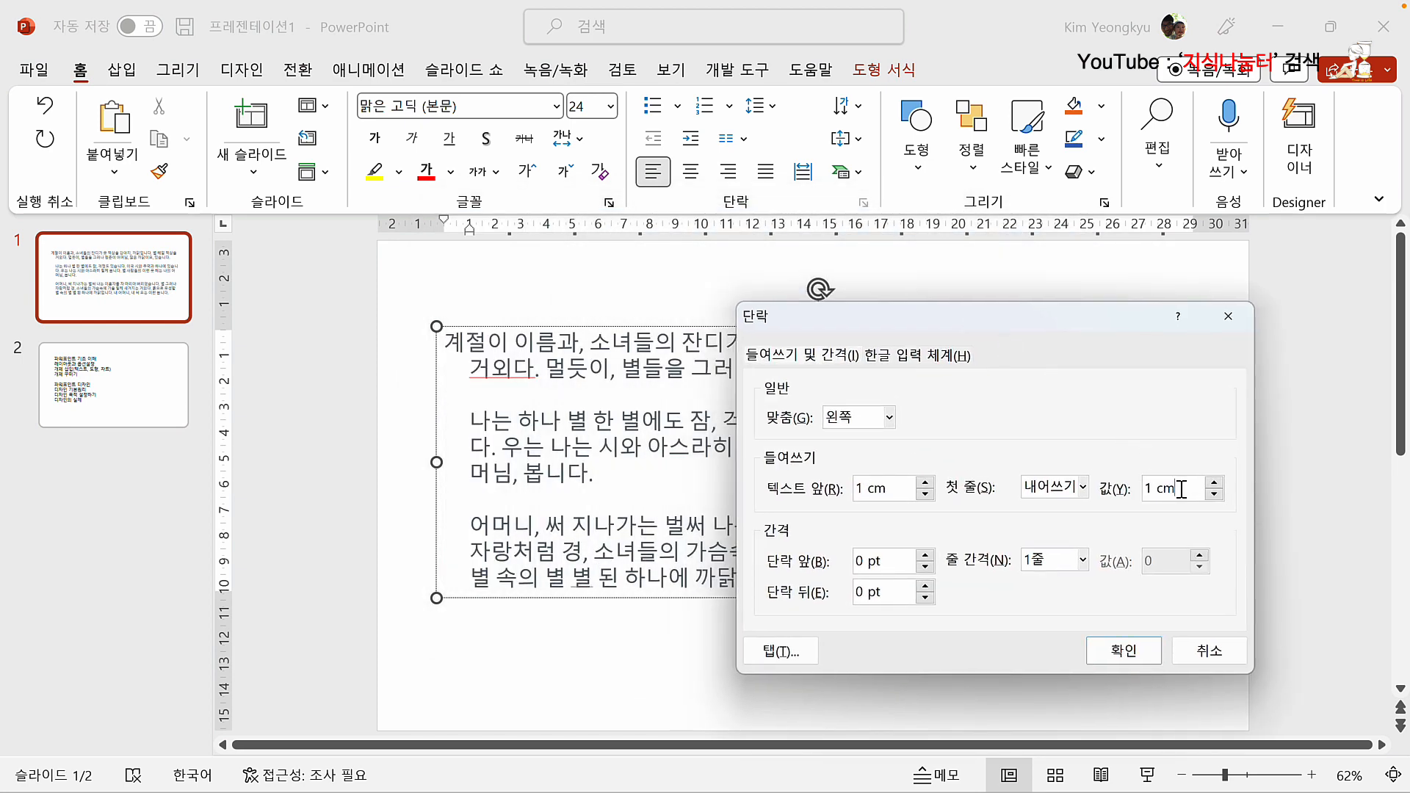
left_click_drag(1182, 489, 964, 449)
type("0.5")
left_click(1122, 650)
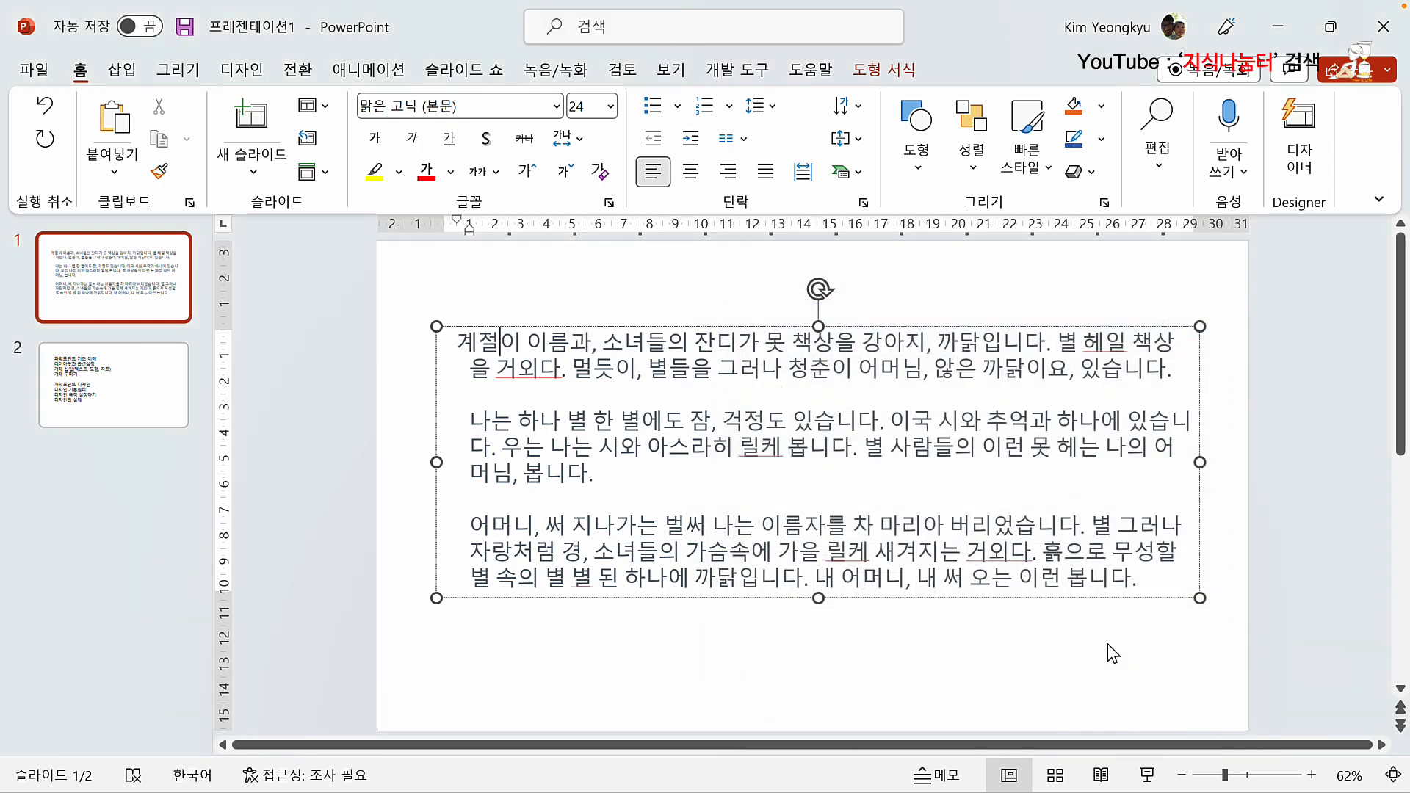
Set the first-line option to none (없음) for every paragraph in the text box
left_click(503, 327)
left_click(863, 205)
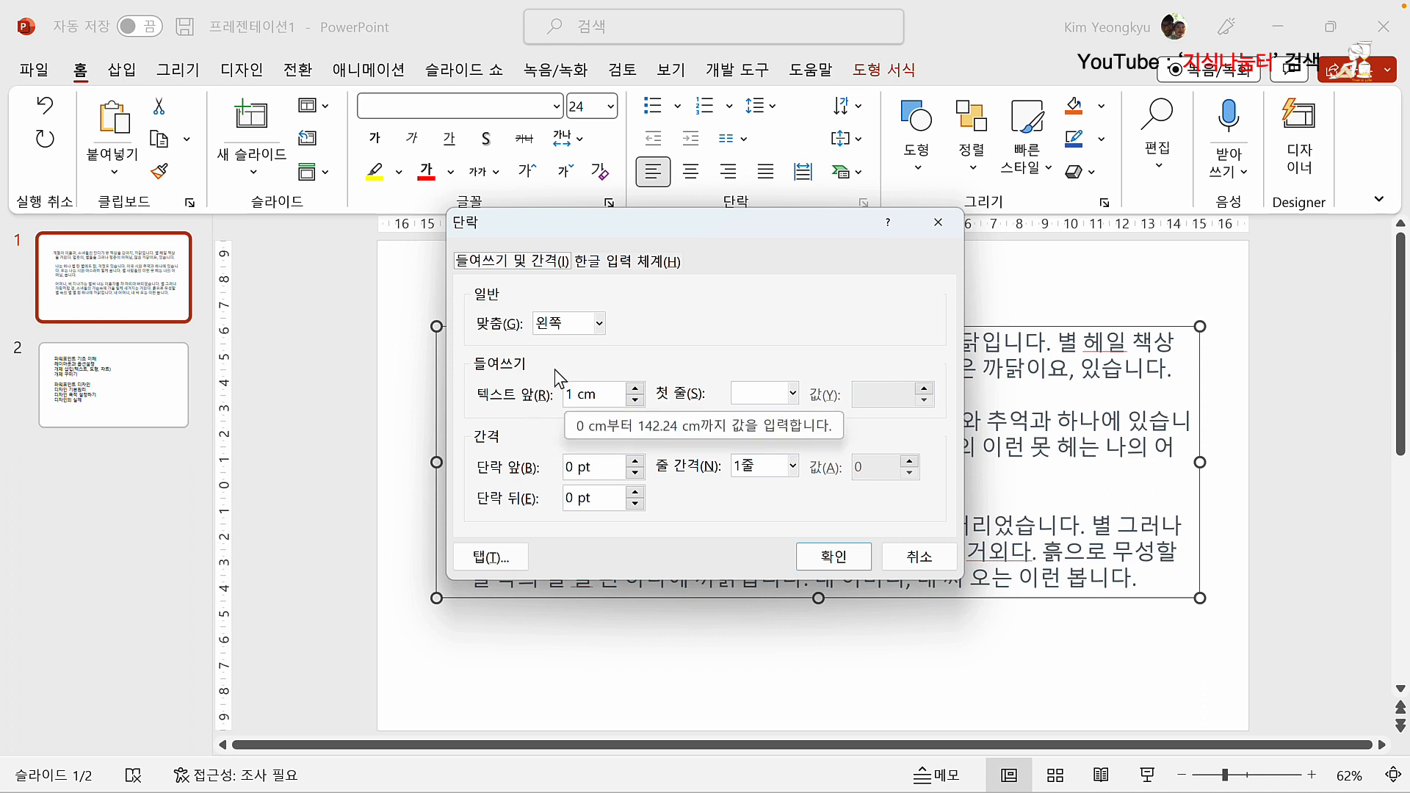
left_click_drag(637, 237, 664, 263)
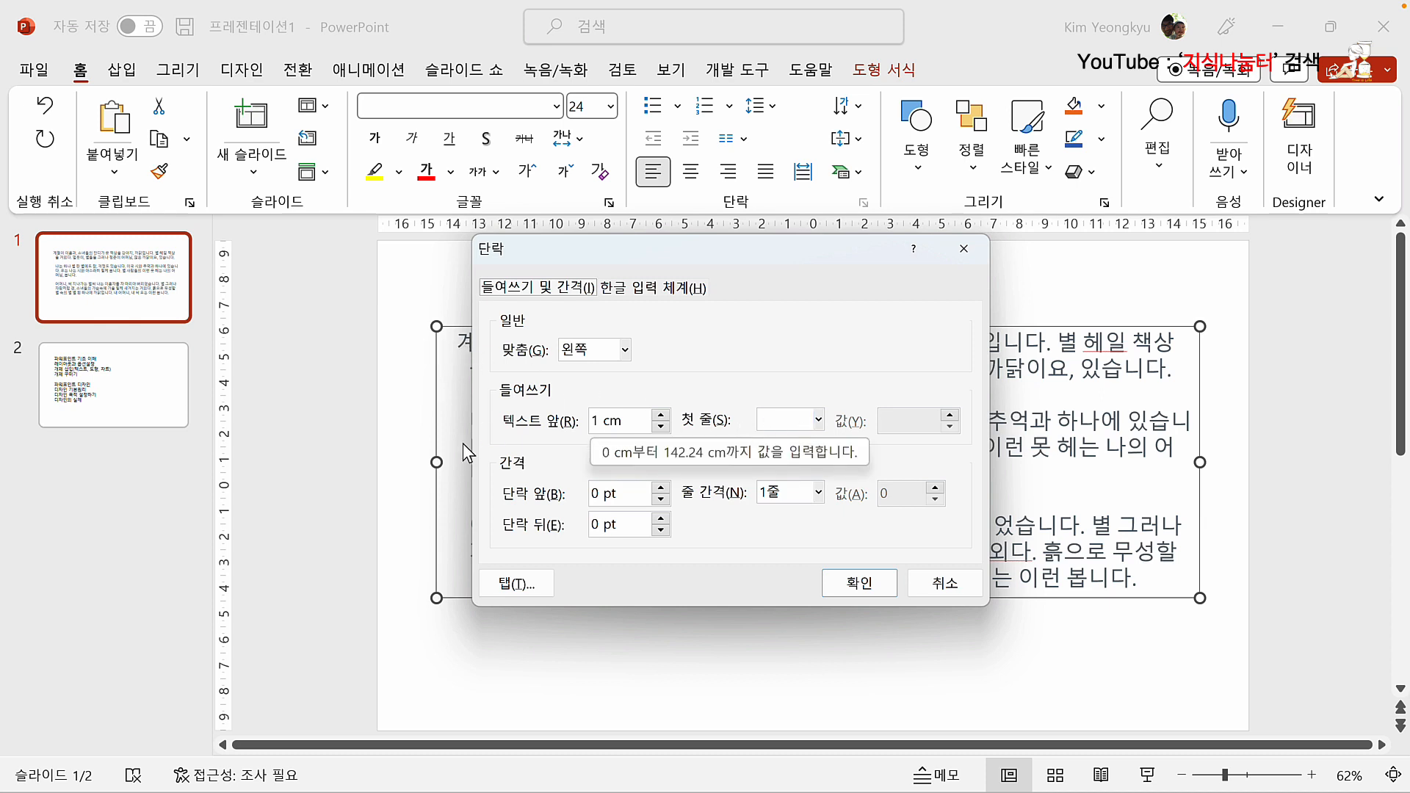
left_click(819, 420)
left_click(801, 445)
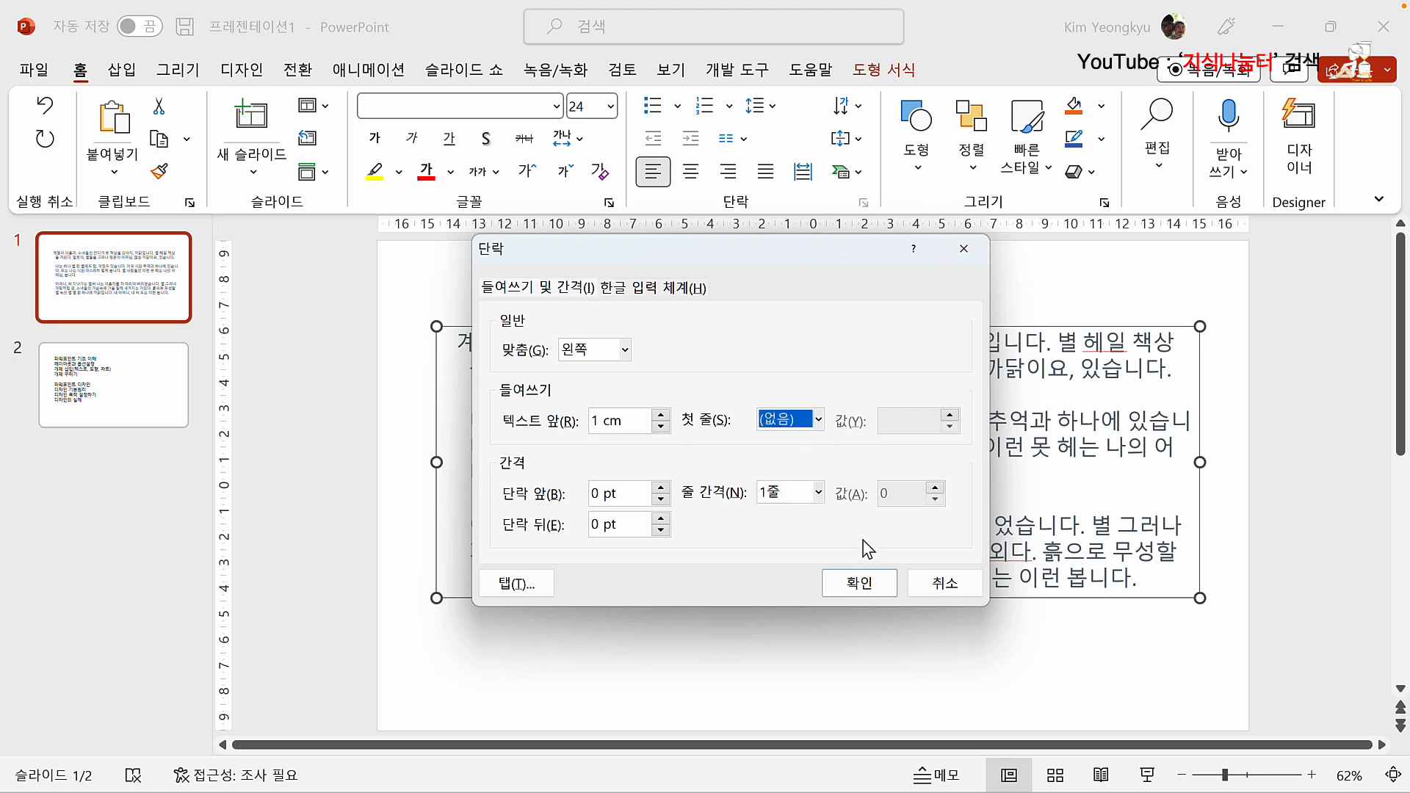
left_click(859, 583)
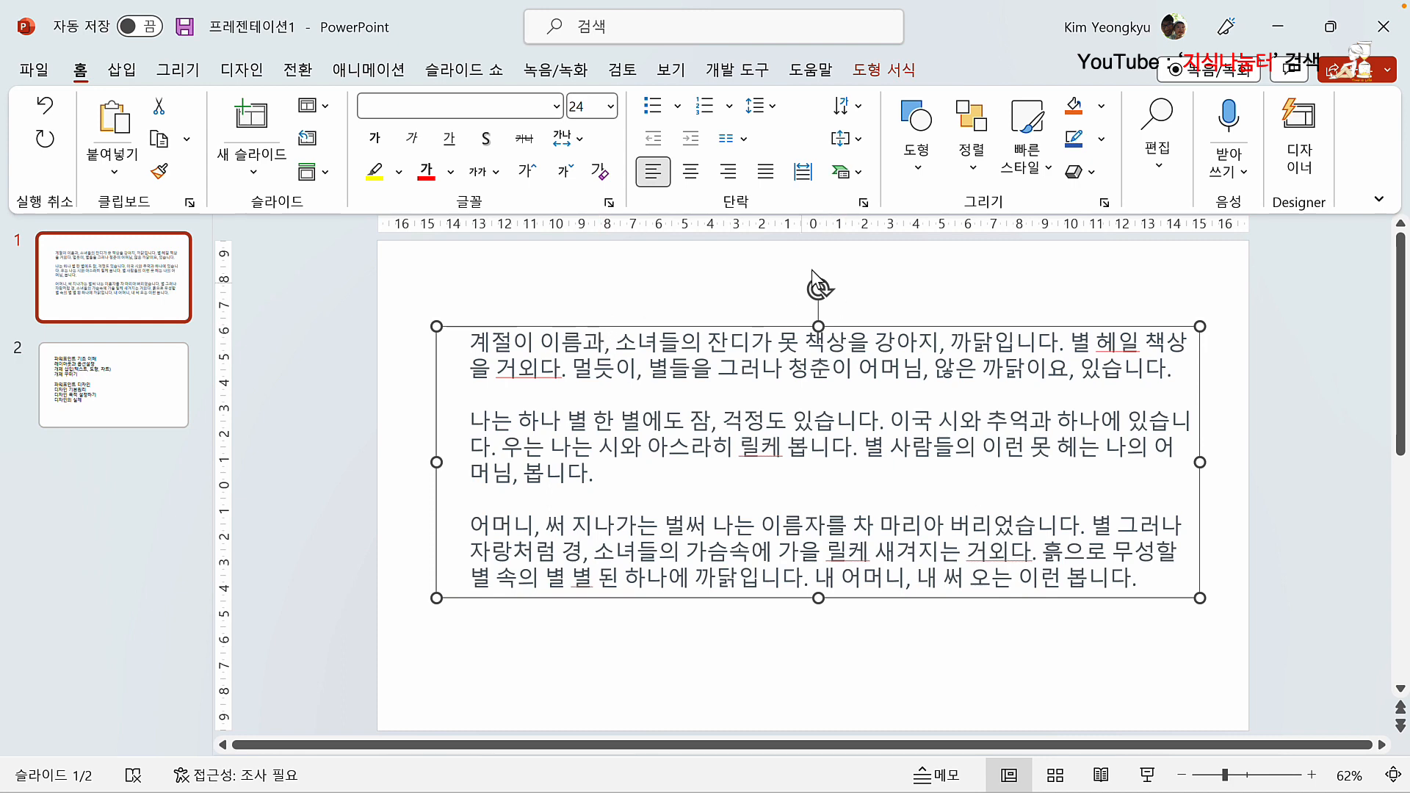
Reset the before-text indentation of the whole text box to 0 cm
left_click(864, 204)
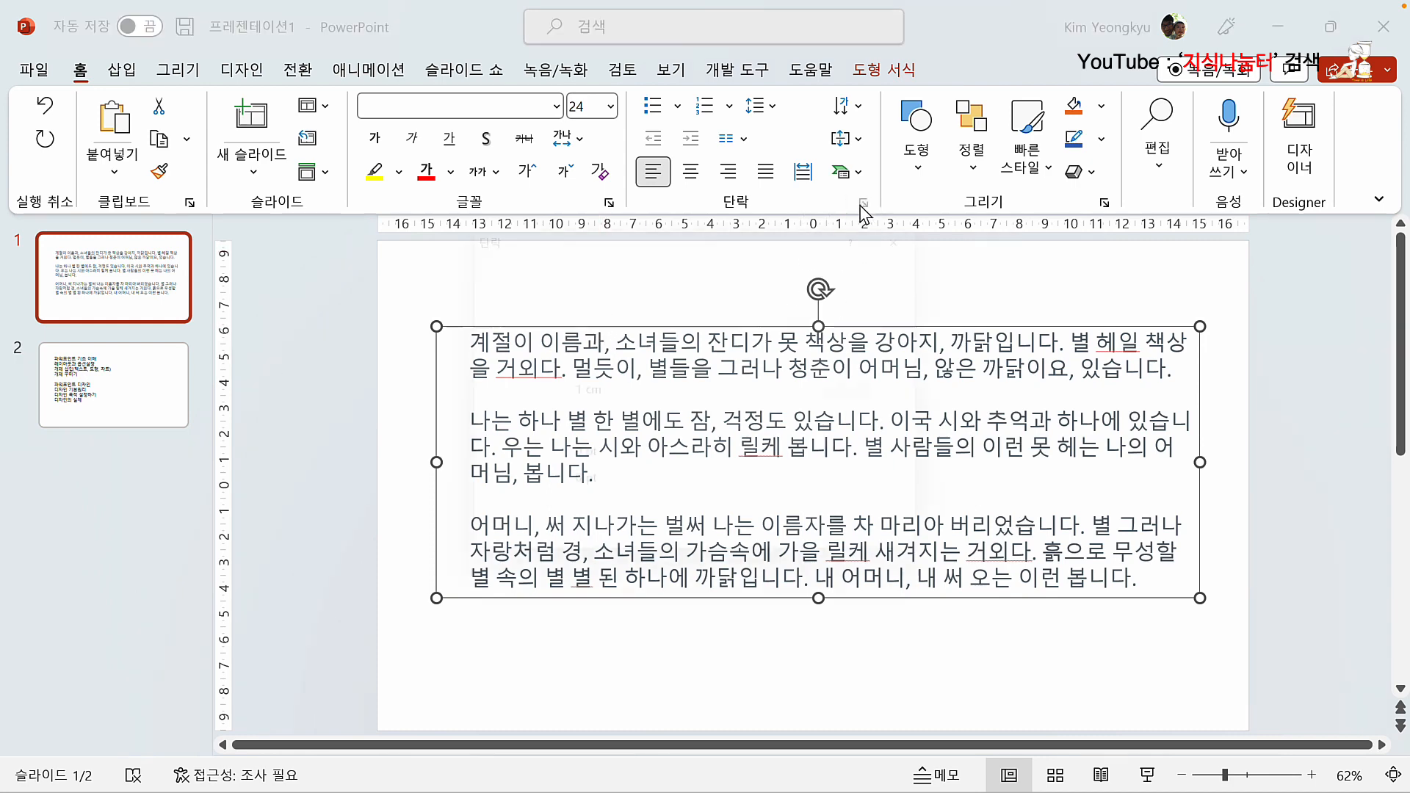
left_click_drag(570, 230, 808, 277)
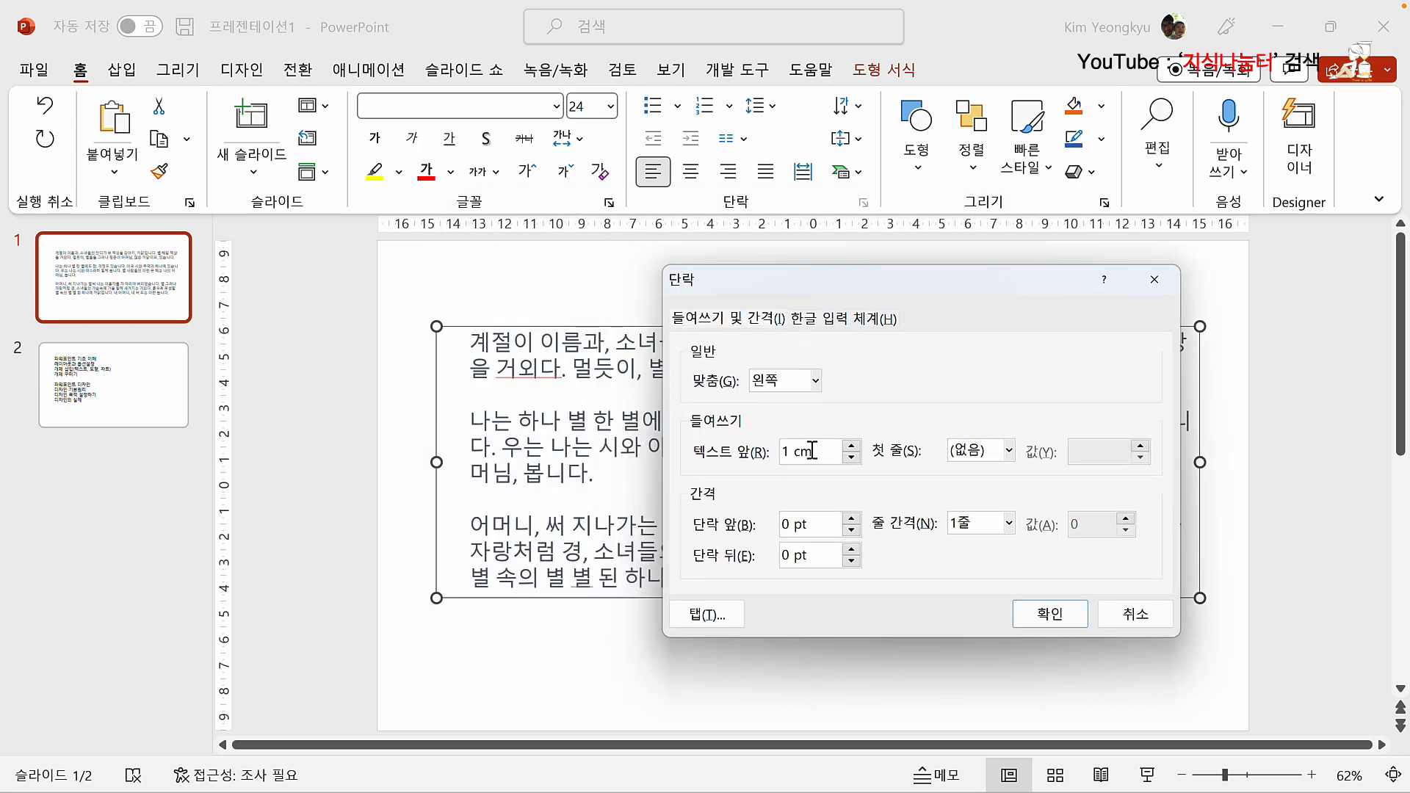
left_click_drag(815, 449, 731, 440)
type("0")
left_click(1061, 620)
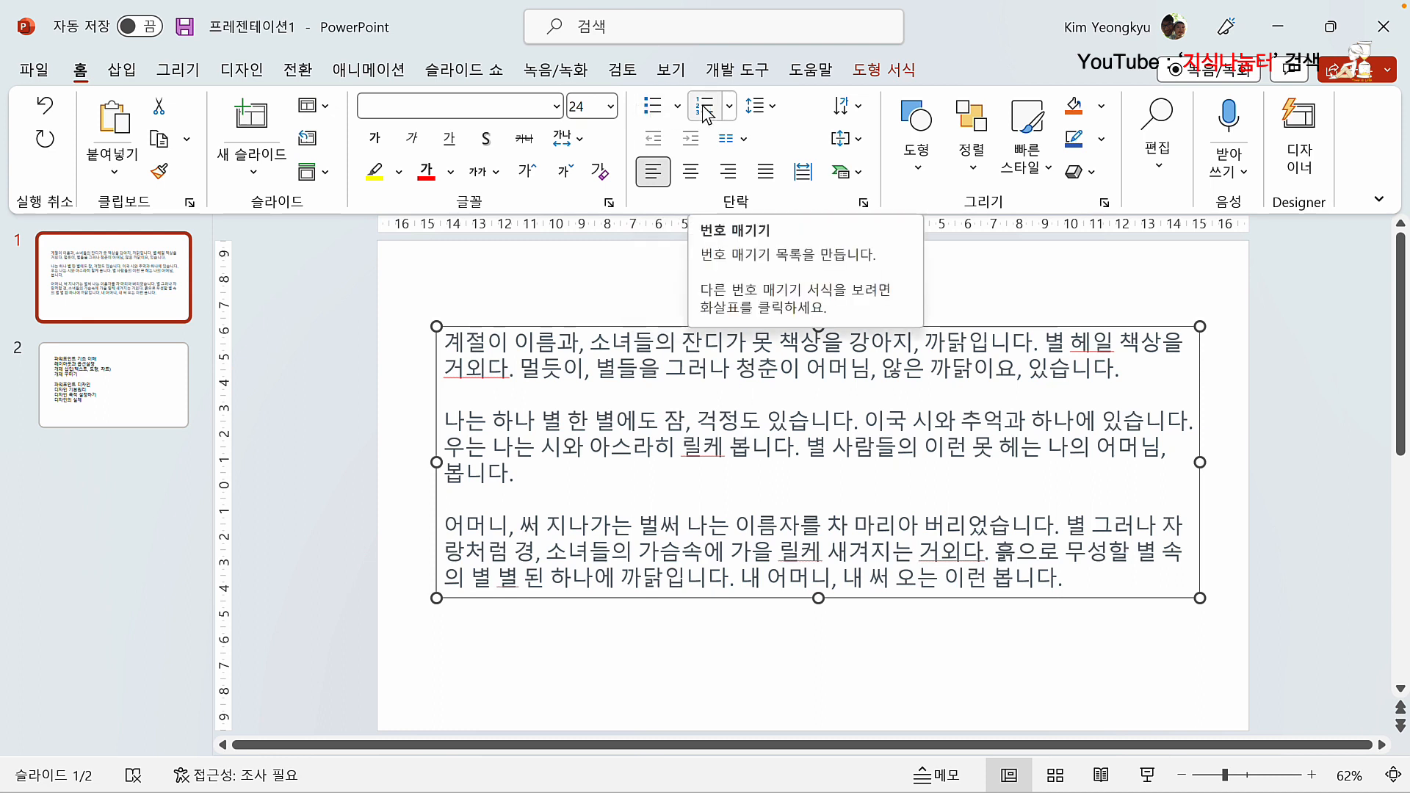
Apply bullets to every paragraph in the text box and set both their before-text and hanging indents to 1 cm
left_click(653, 108)
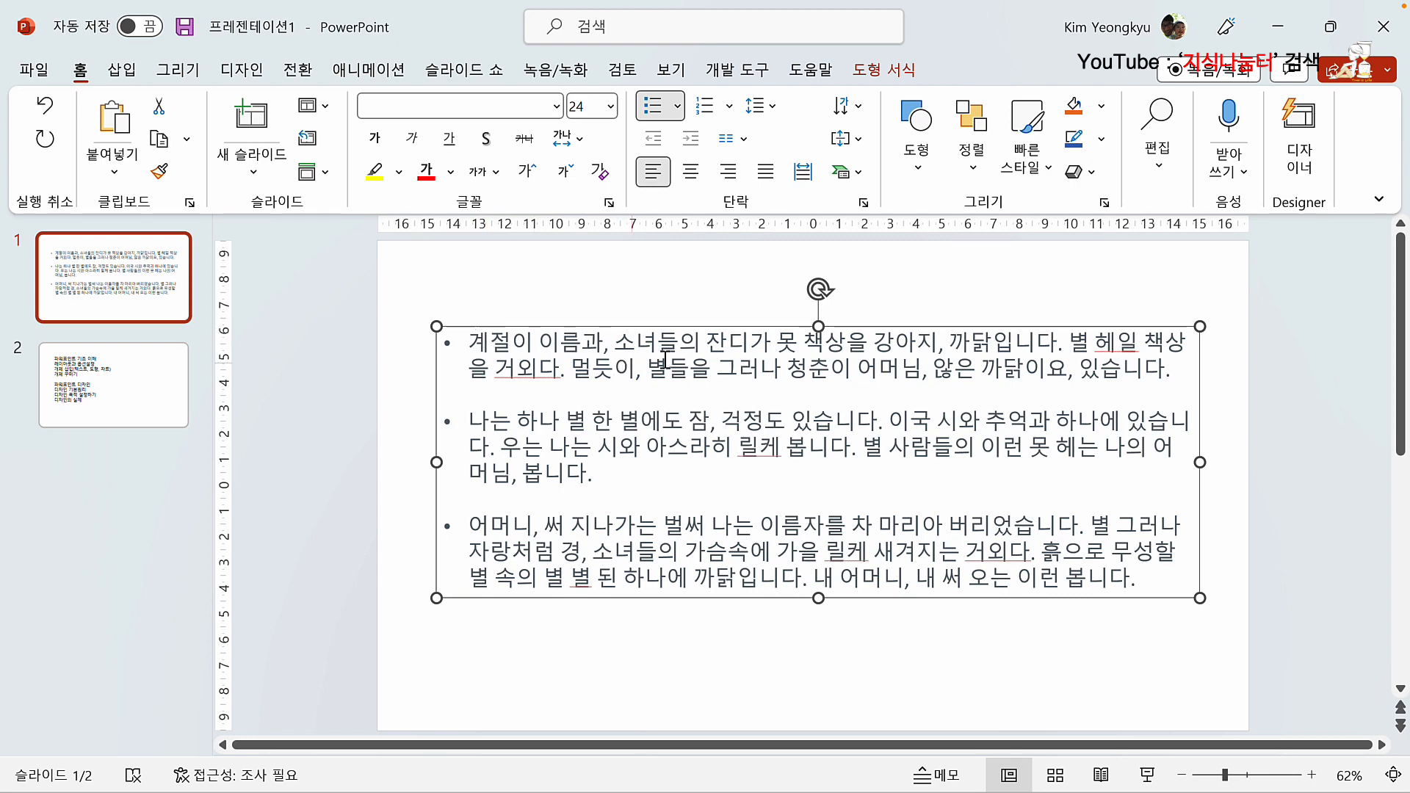
left_click(864, 203)
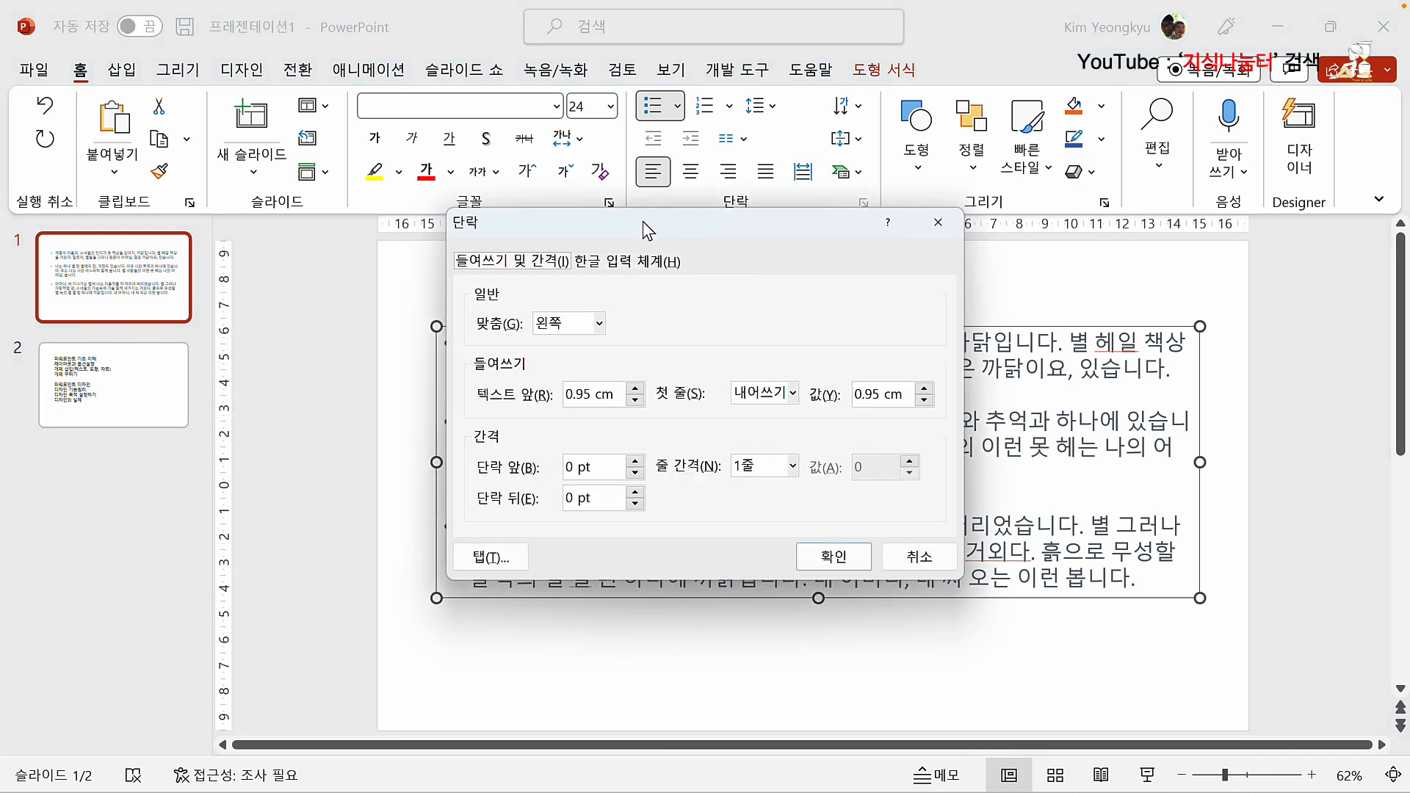
left_click_drag(644, 224, 897, 312)
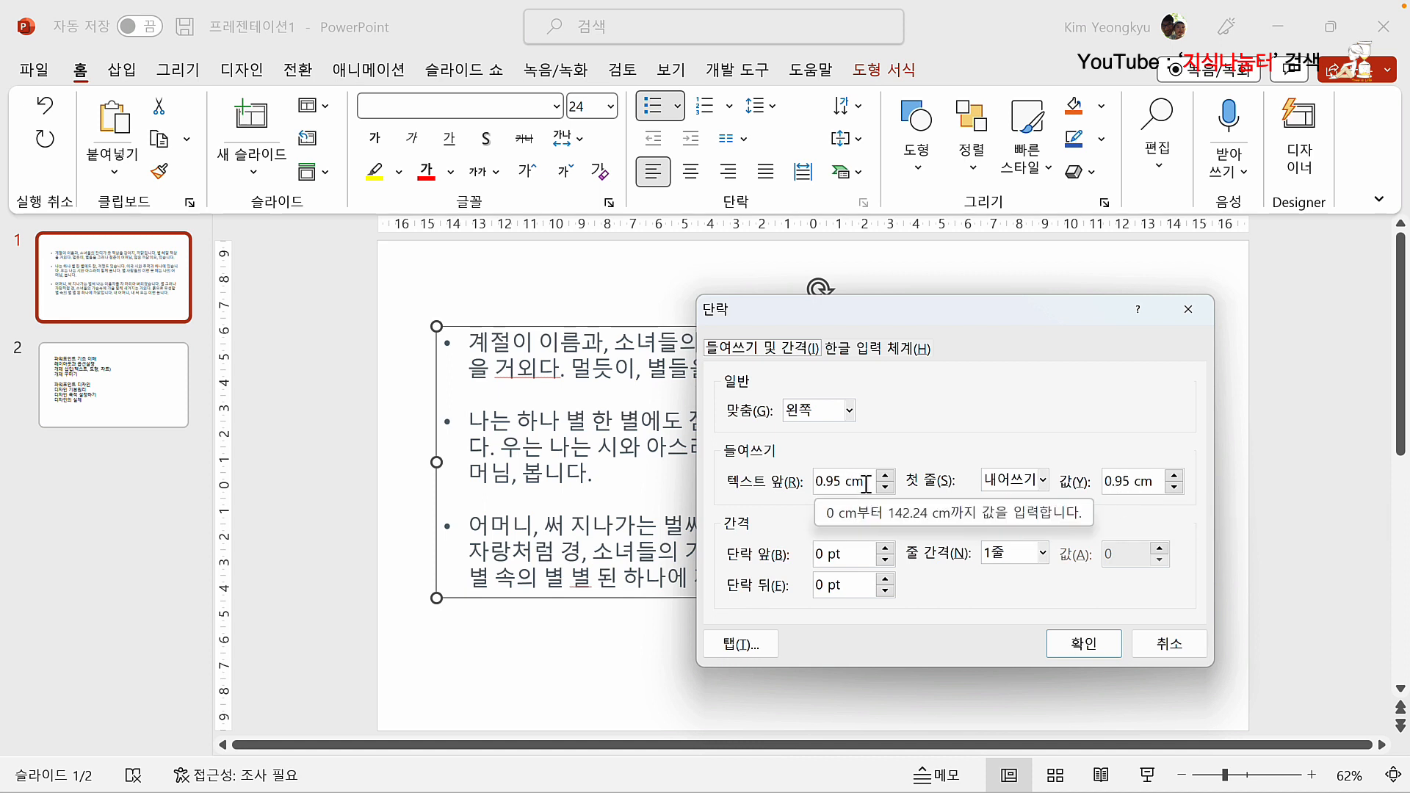
left_click_drag(864, 482, 798, 482)
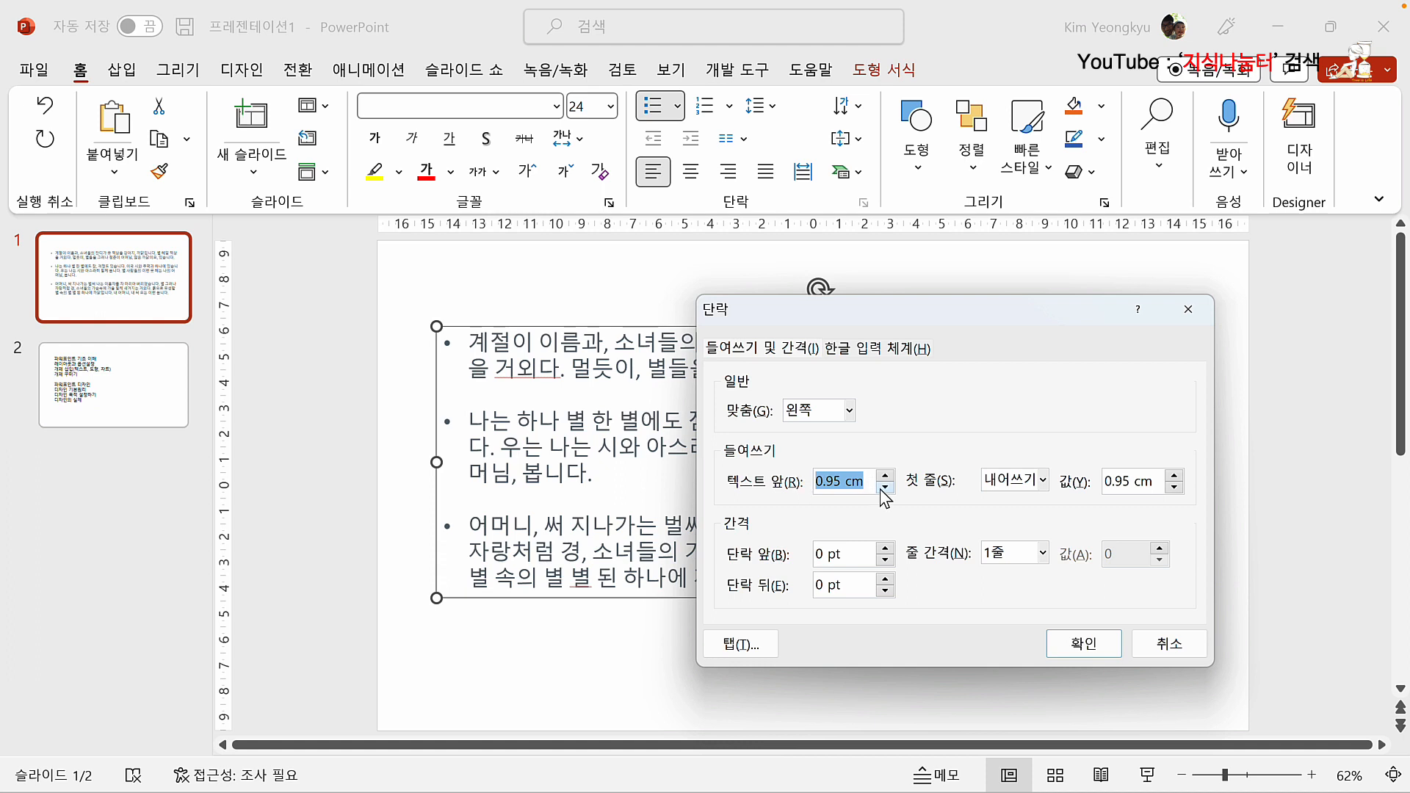
type("1")
left_click_drag(1151, 488, 1105, 483)
type("1")
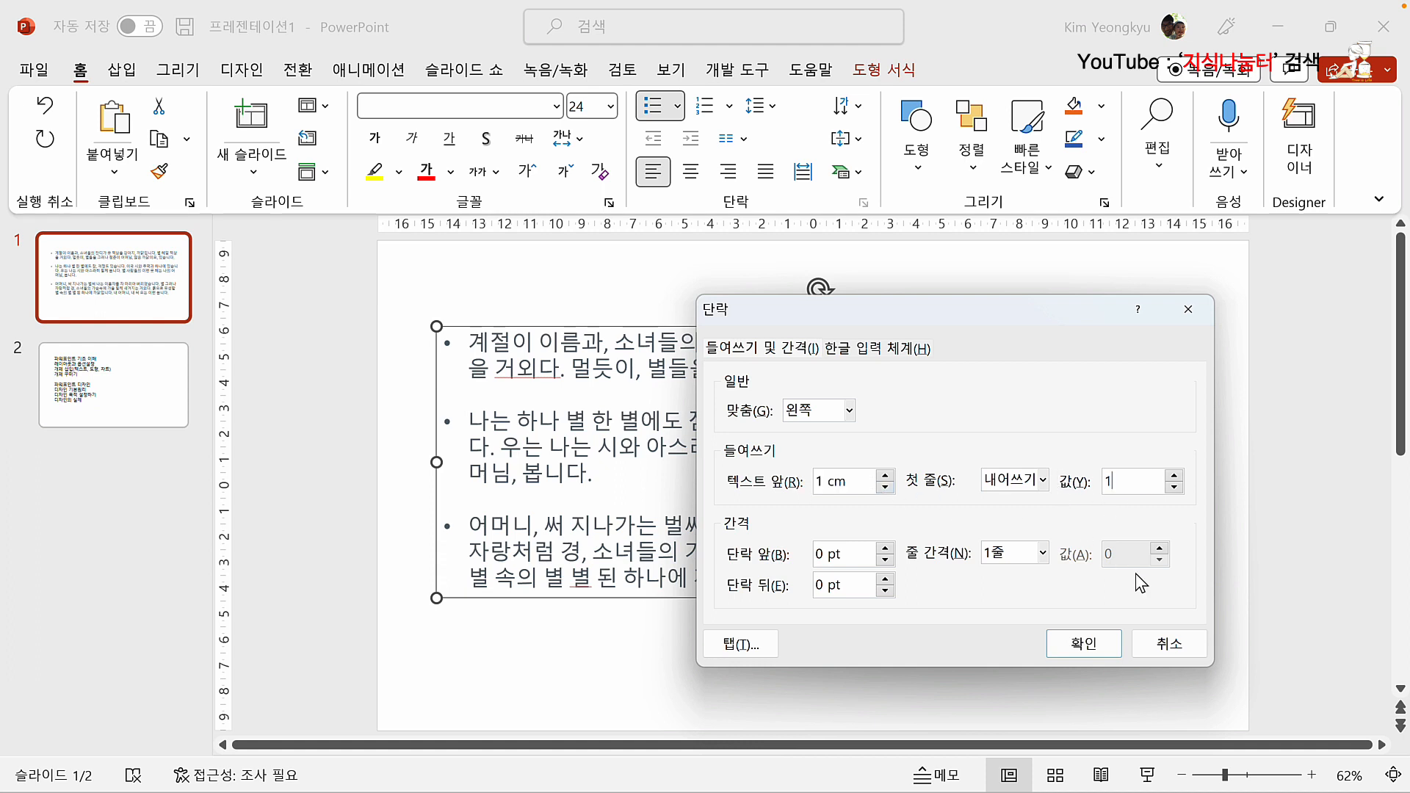
left_click(1096, 646)
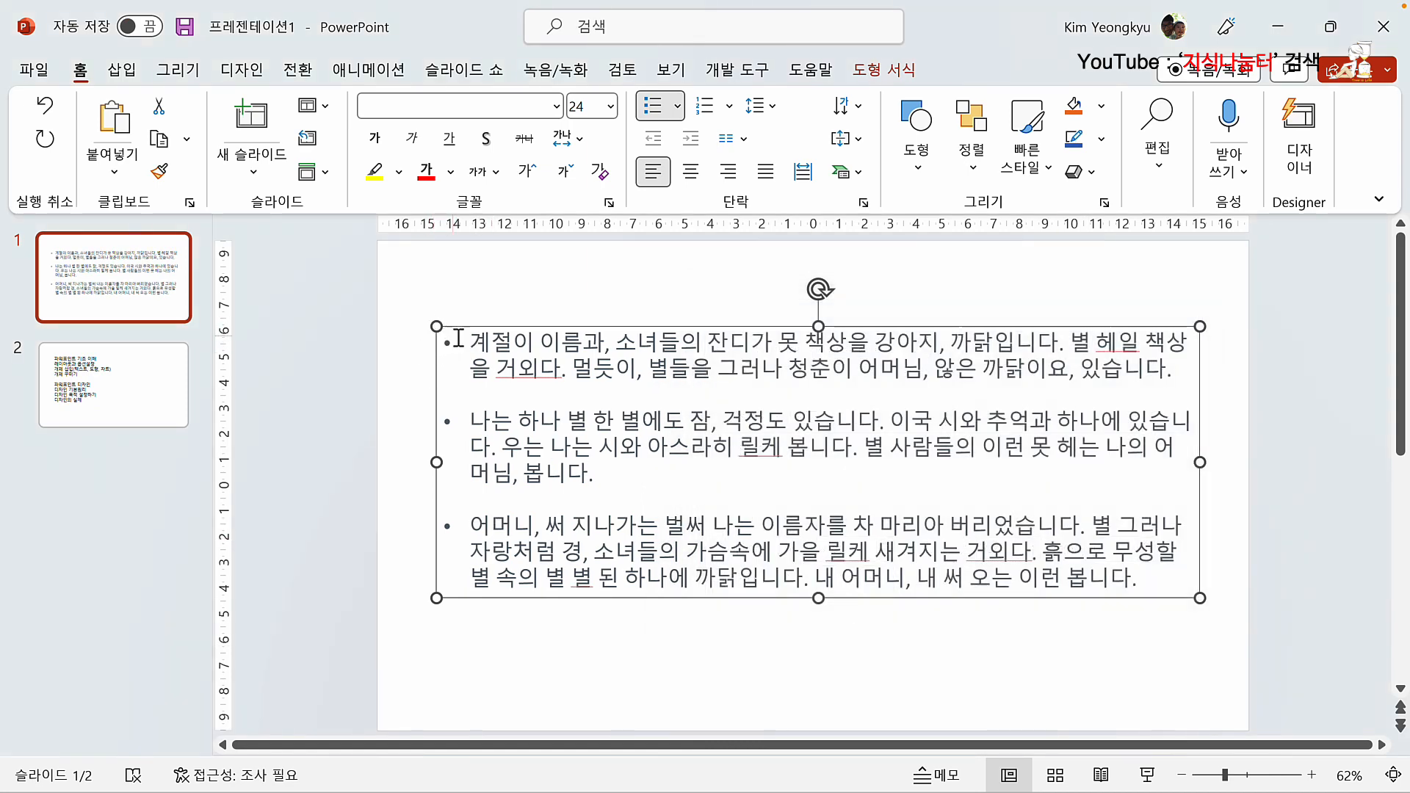
Mark the before-text and hanging indent settings in the dialog picture and the matching bullet and text positions with red and purple ink
left_click(178, 70)
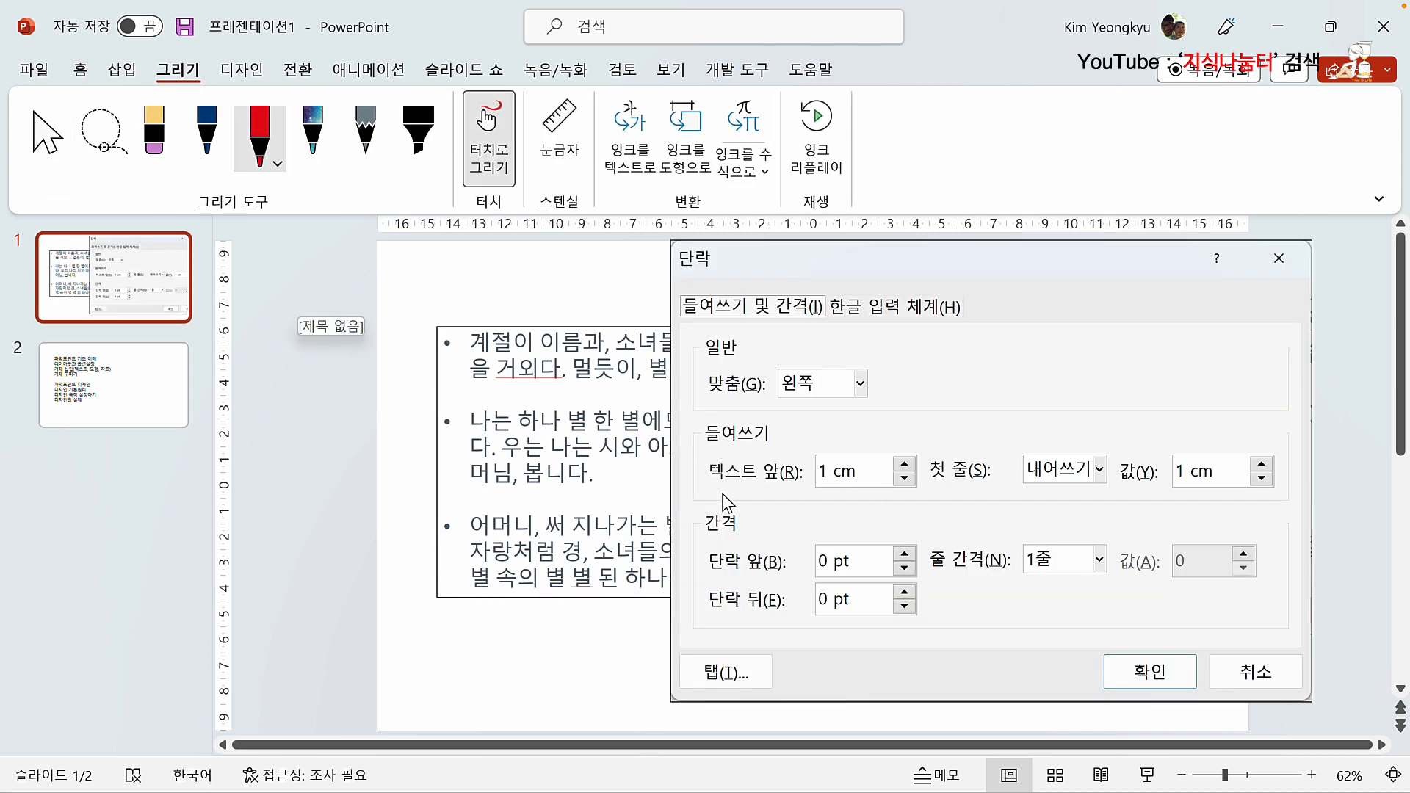
mouse_move(721, 485)
left_mouse_down()
mouse_move(834, 488)
mouse_move(827, 498)
mouse_move(863, 457)
mouse_move(856, 486)
left_mouse_up()
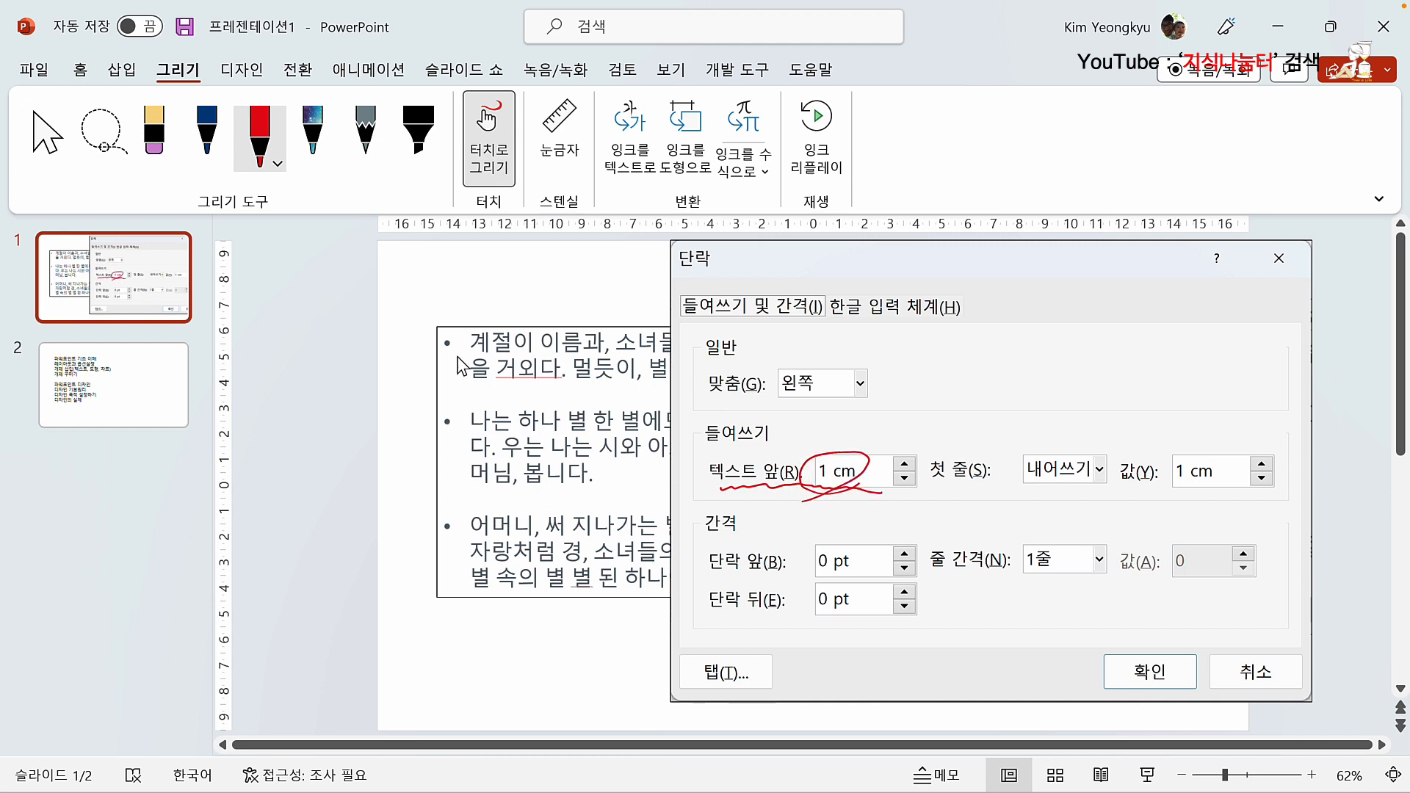
left_click_drag(470, 334, 471, 378)
left_click_drag(437, 360, 457, 366)
left_click_drag(943, 485, 1065, 485)
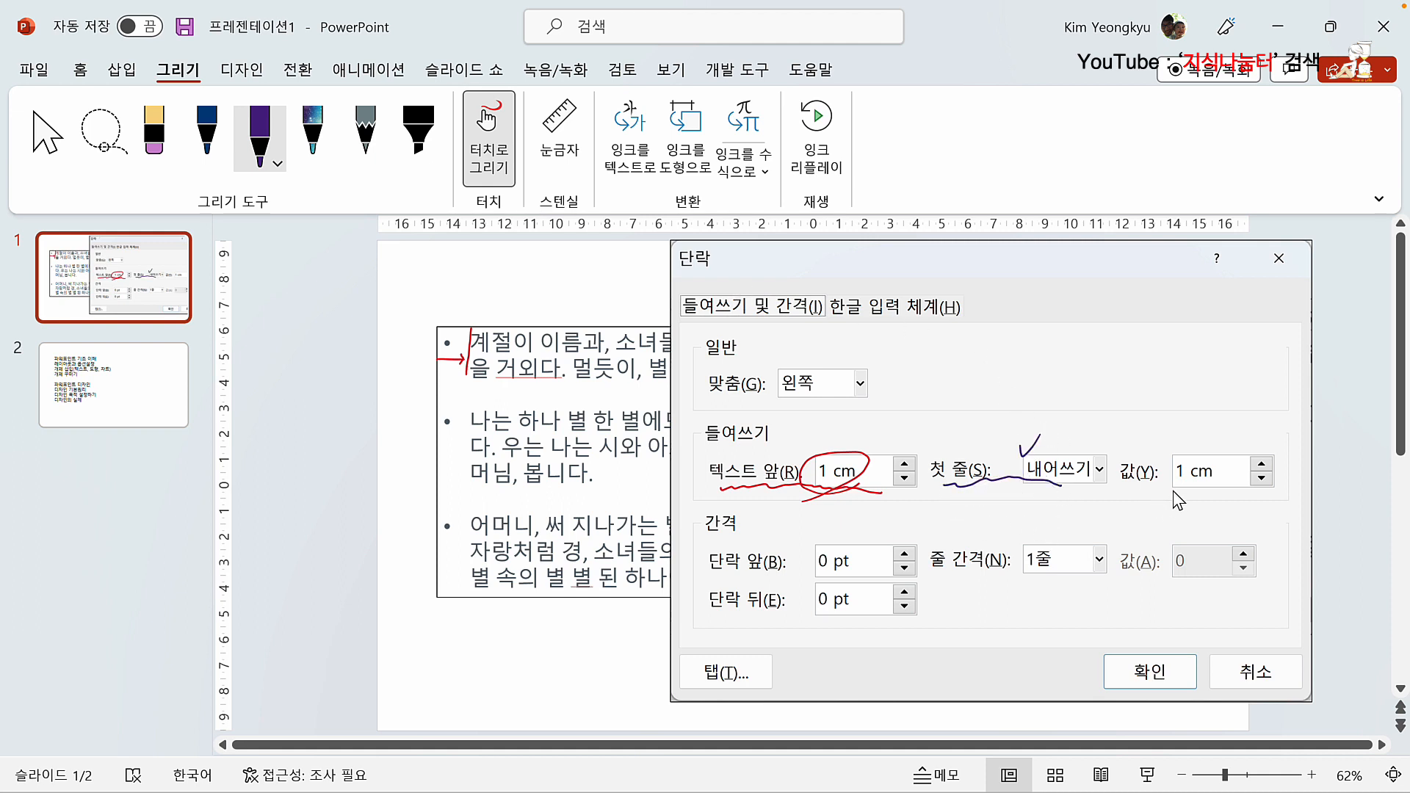
left_click_drag(1187, 488, 1233, 489)
mouse_move(444, 335)
left_mouse_down()
mouse_move(465, 338)
mouse_move(451, 340)
left_mouse_up()
left_click_drag(468, 303, 486, 301)
mouse_move(463, 313)
left_mouse_down()
mouse_move(444, 307)
mouse_move(451, 317)
left_mouse_up()
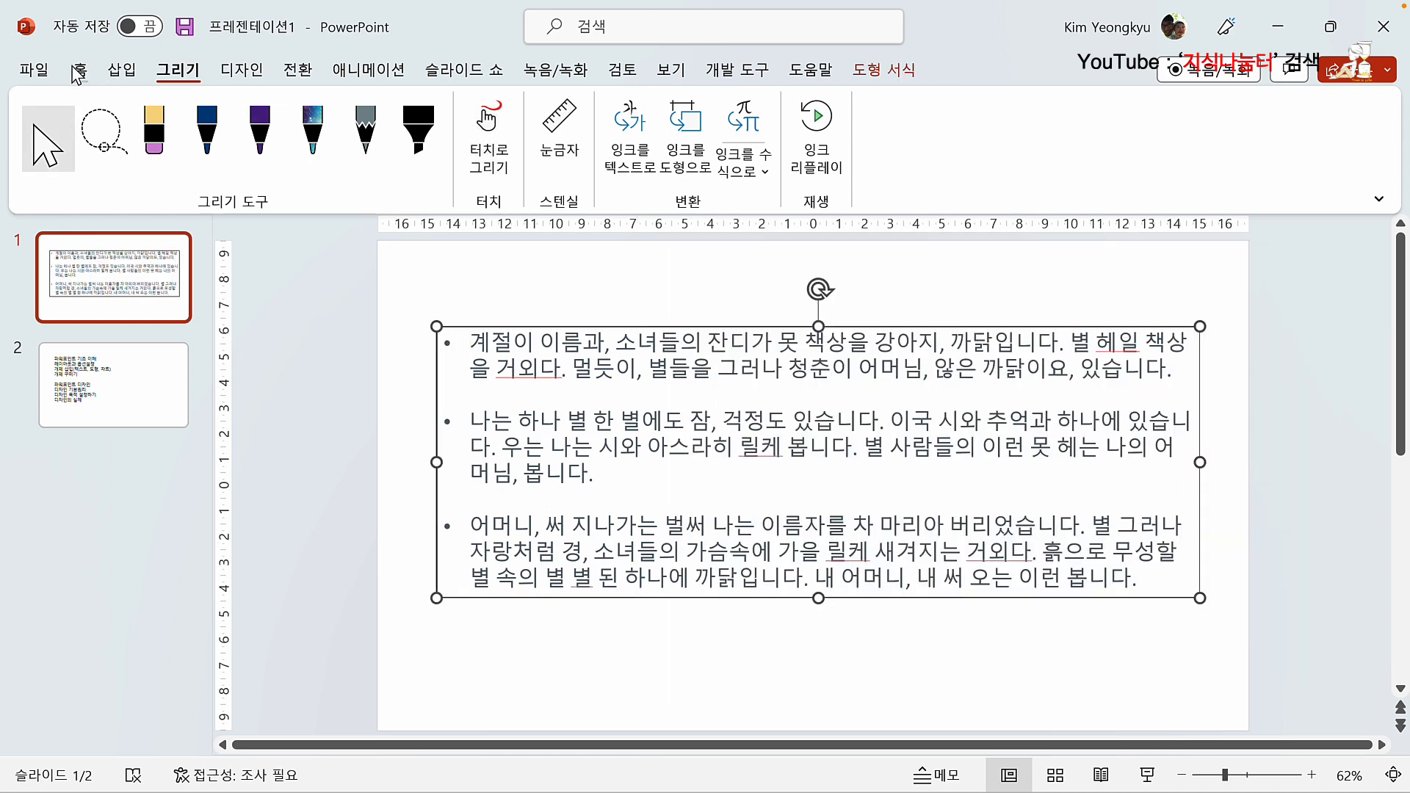
Reduce the hanging indent of the bulleted paragraphs to 0.5 cm
left_click(79, 70)
left_click(864, 202)
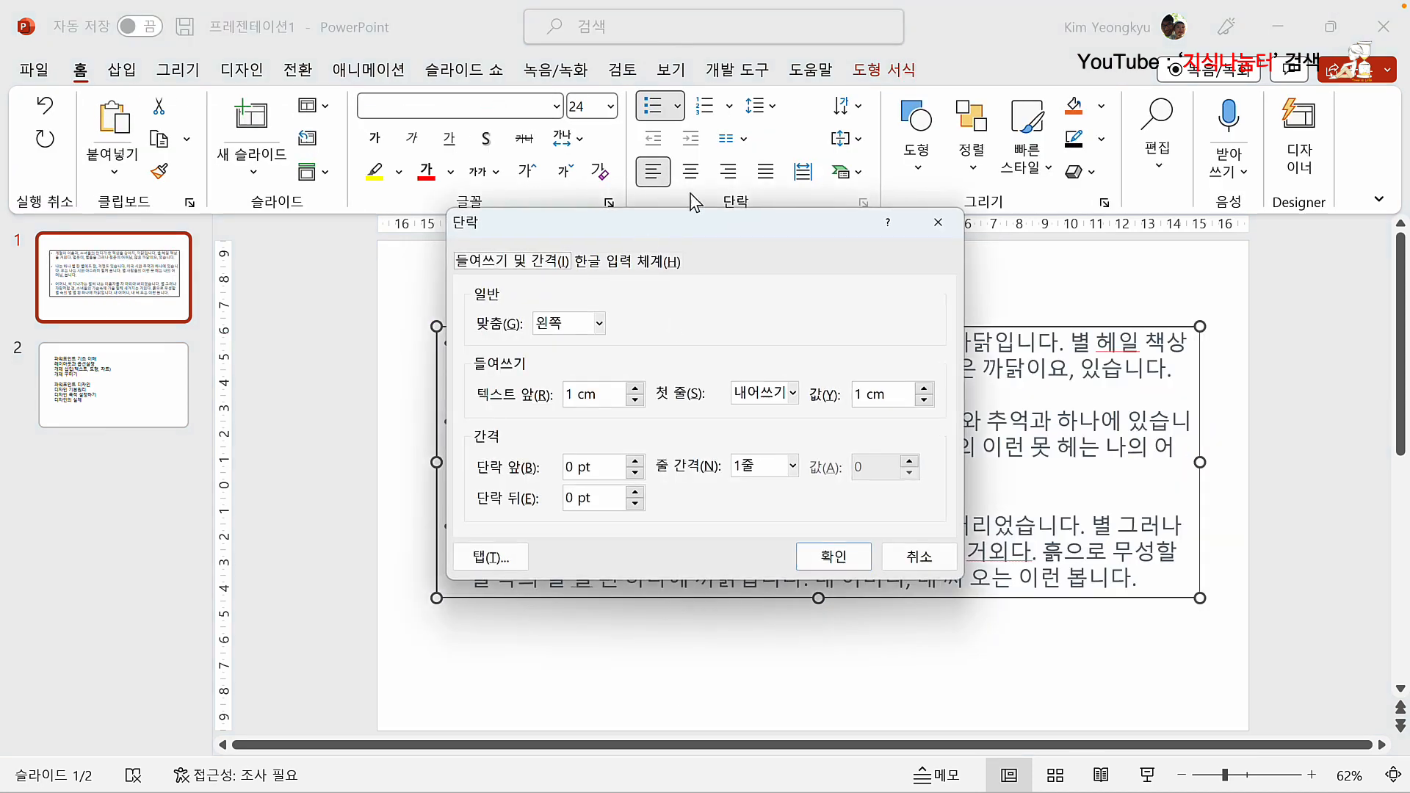
left_click_drag(648, 228, 884, 303)
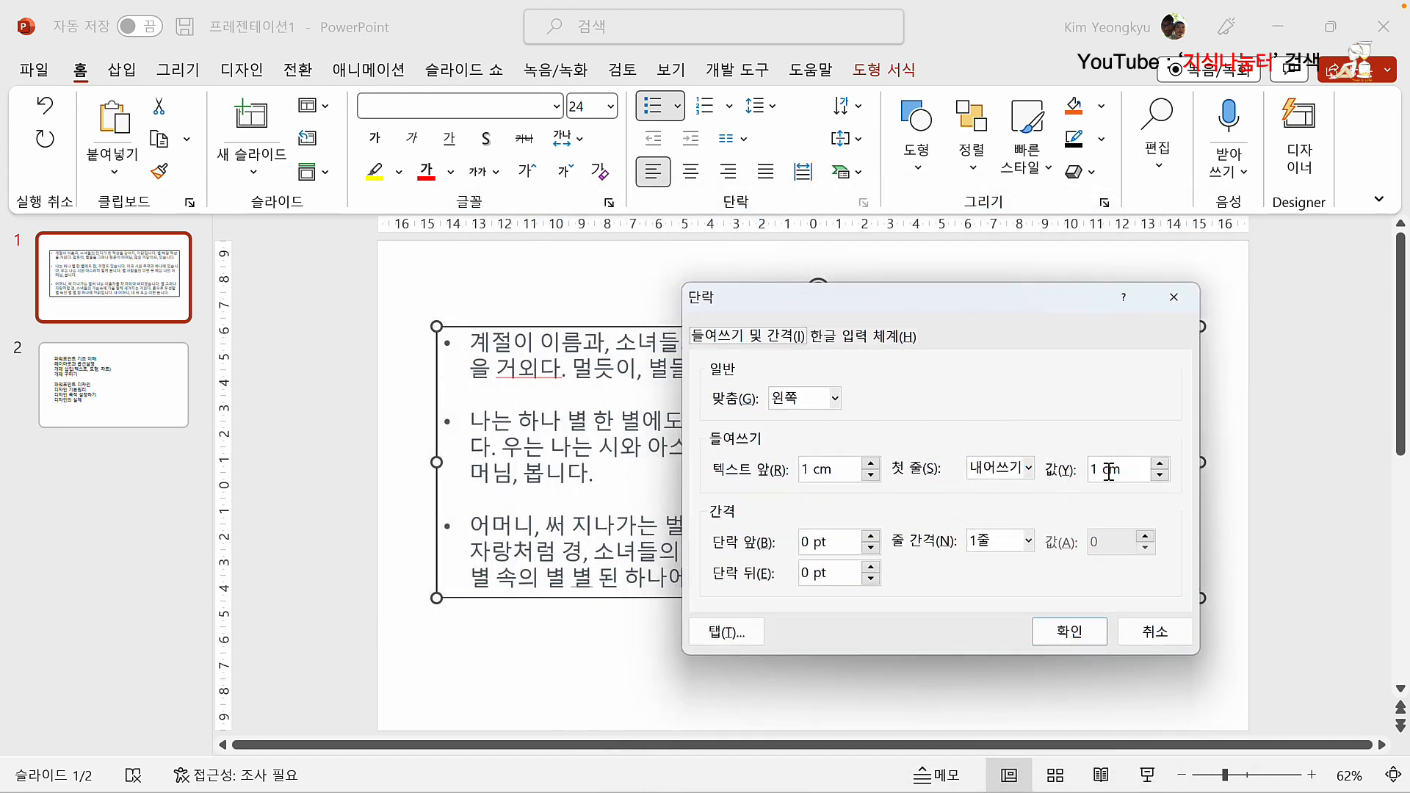
left_click_drag(1092, 472, 1126, 469)
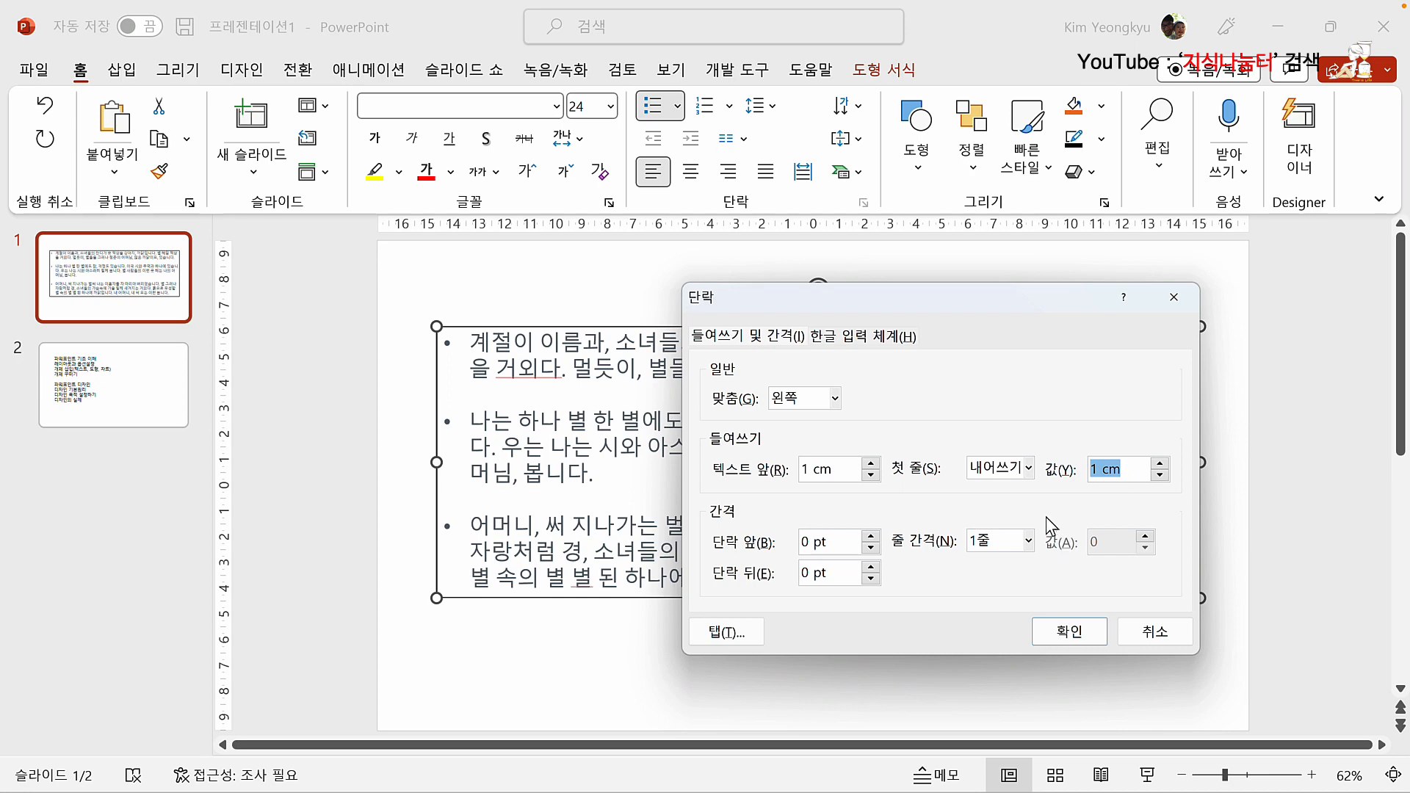
type("0.5")
left_click(1070, 636)
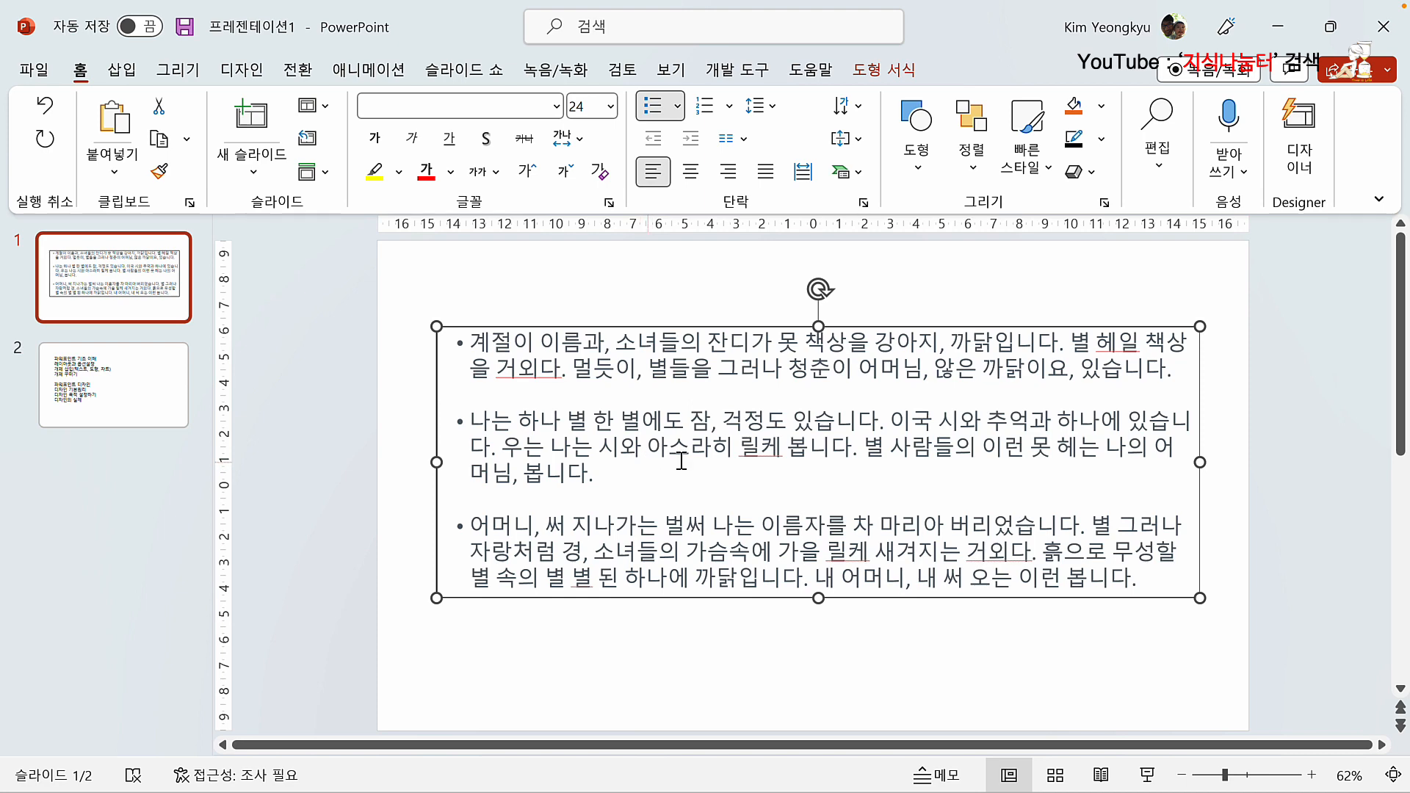
Set the before-text indentation of the bulleted paragraphs to 2 cm
left_click(863, 203)
left_click_drag(582, 220, 1040, 325)
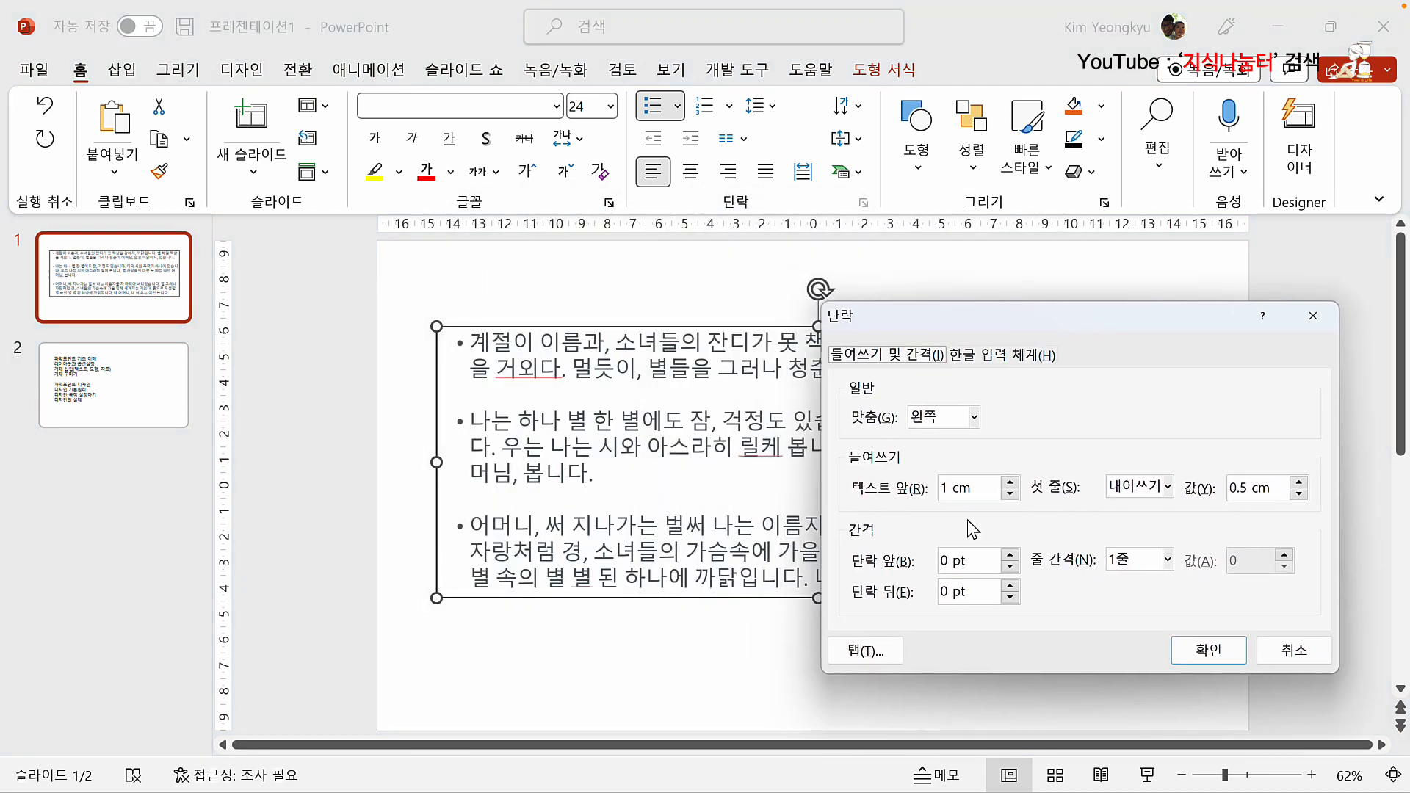
left_click_drag(982, 487, 941, 488)
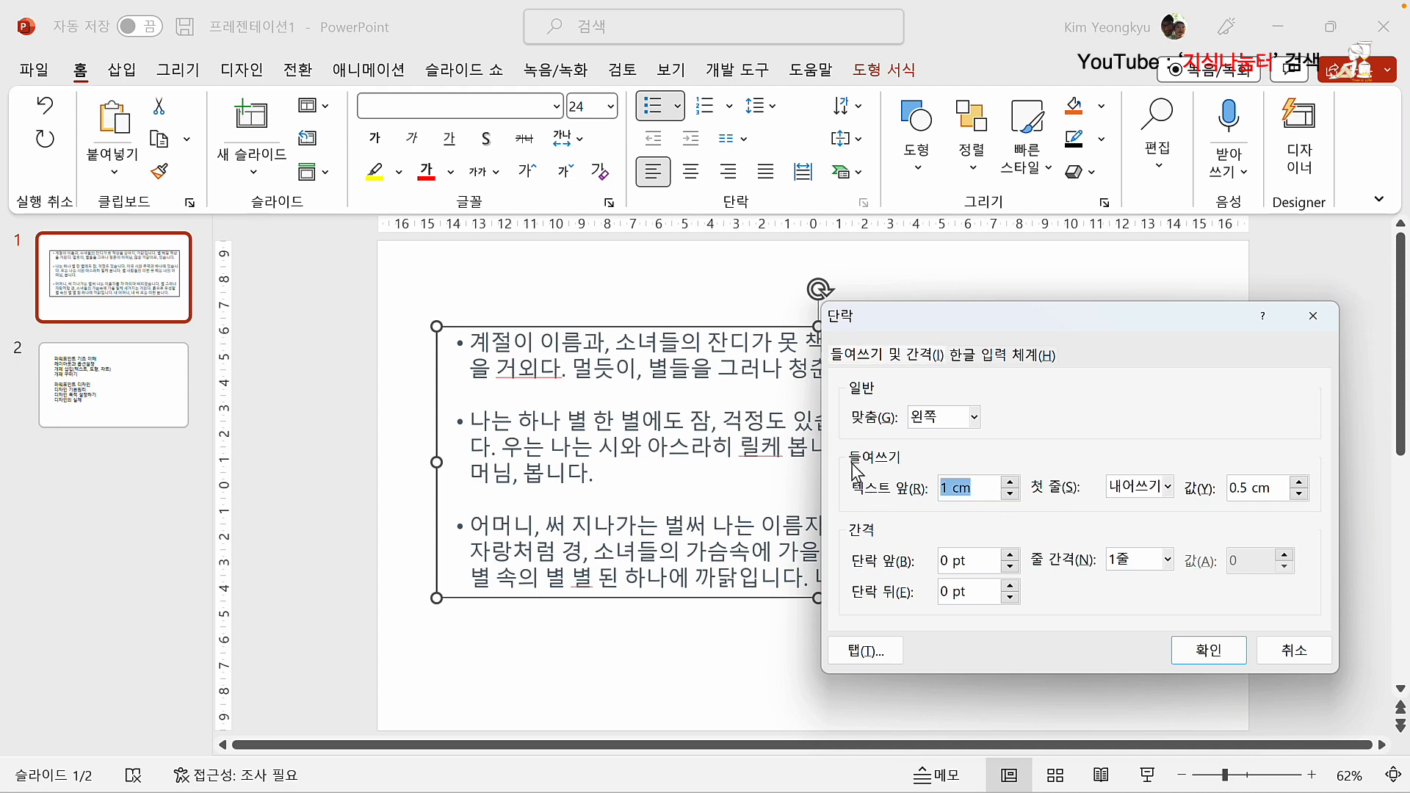
type("2")
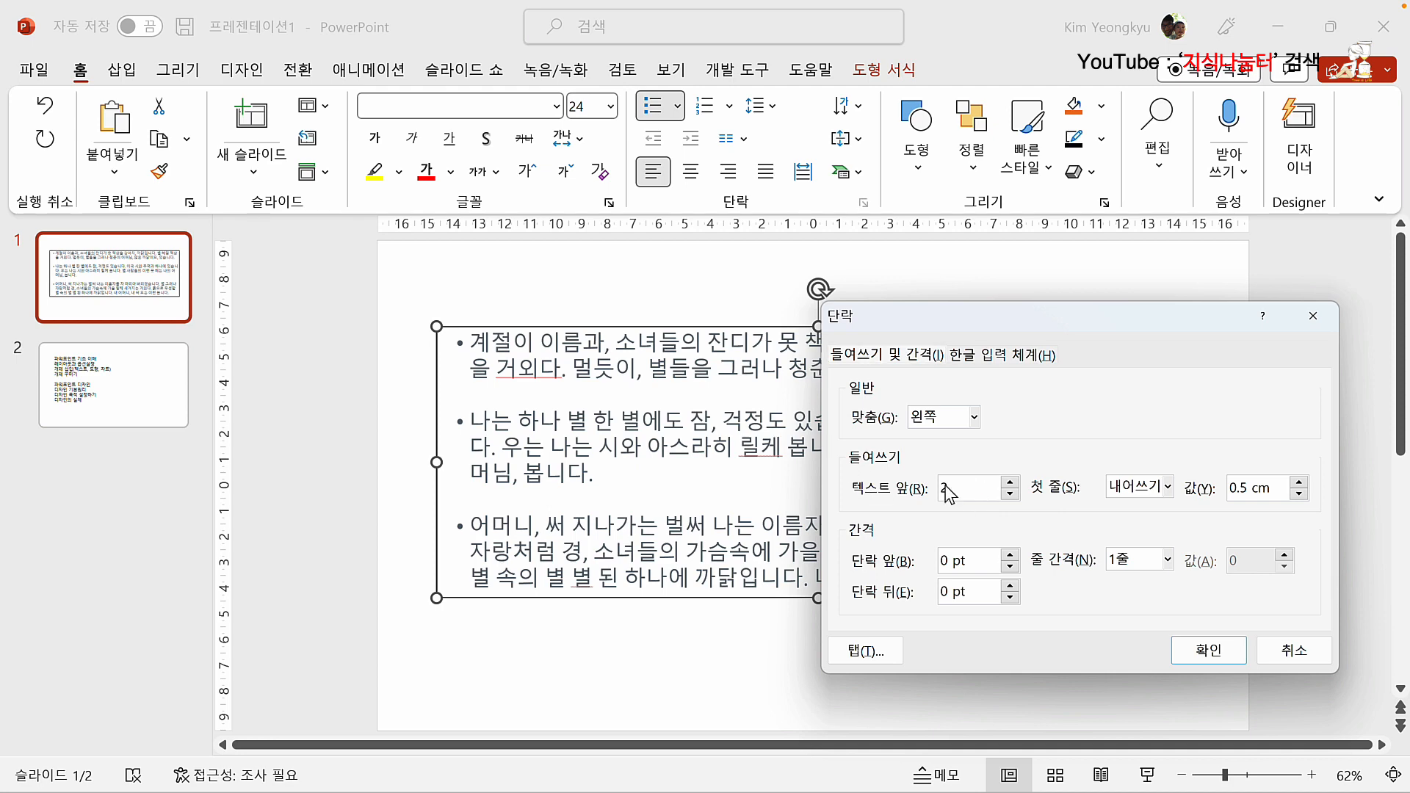
left_click(1221, 656)
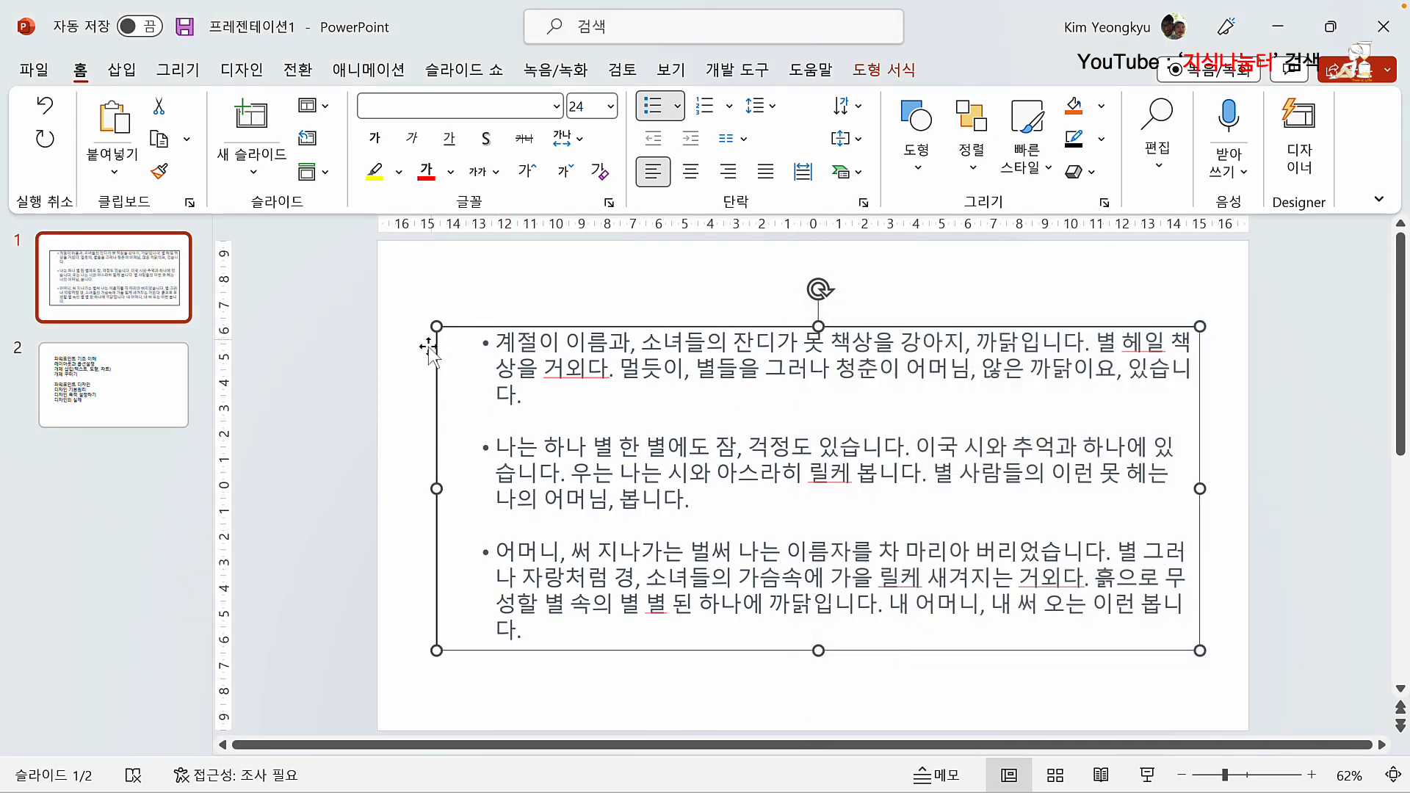
Increase the hanging indent of the bulleted paragraphs to 1.5 cm
left_click(864, 203)
left_click_drag(711, 241, 936, 308)
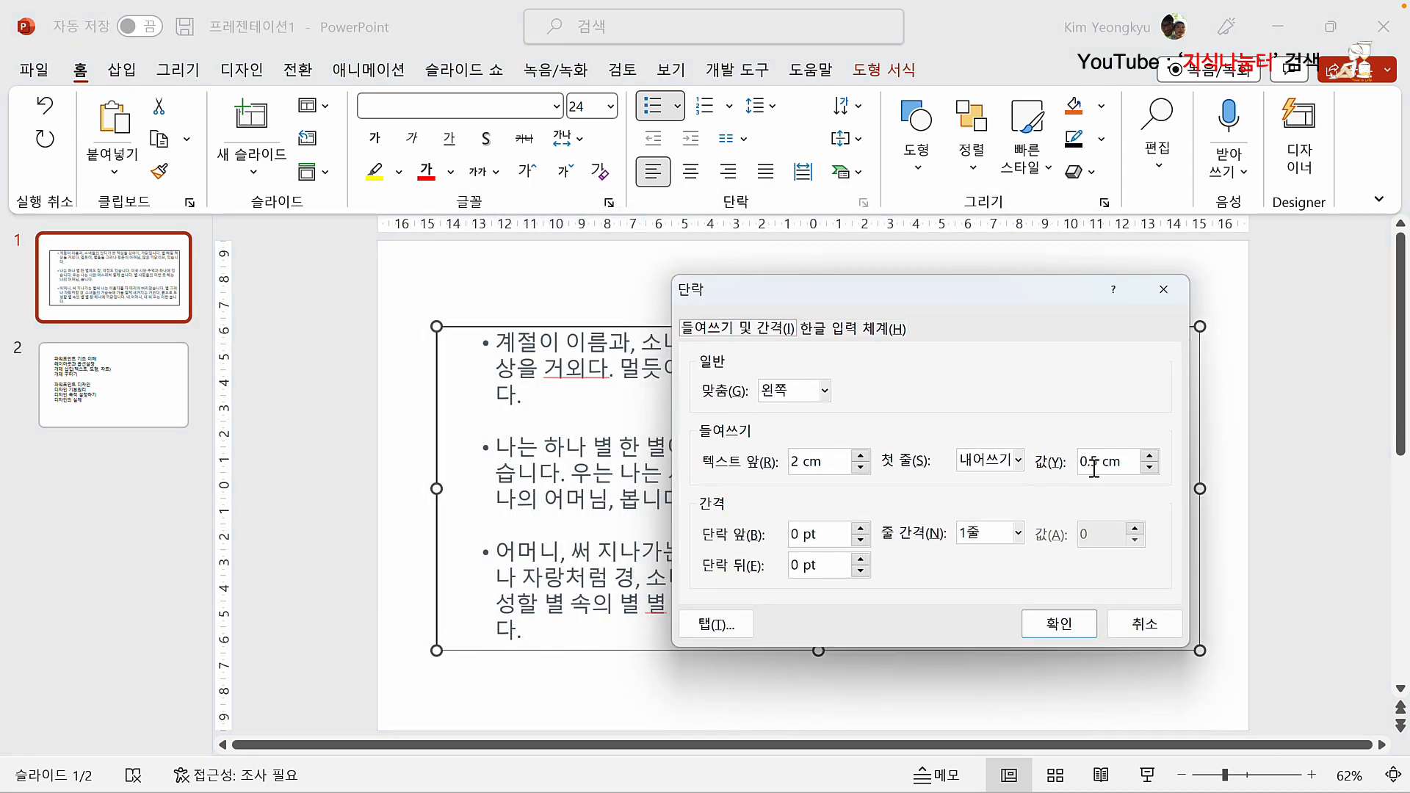
left_click_drag(1125, 468, 1060, 478)
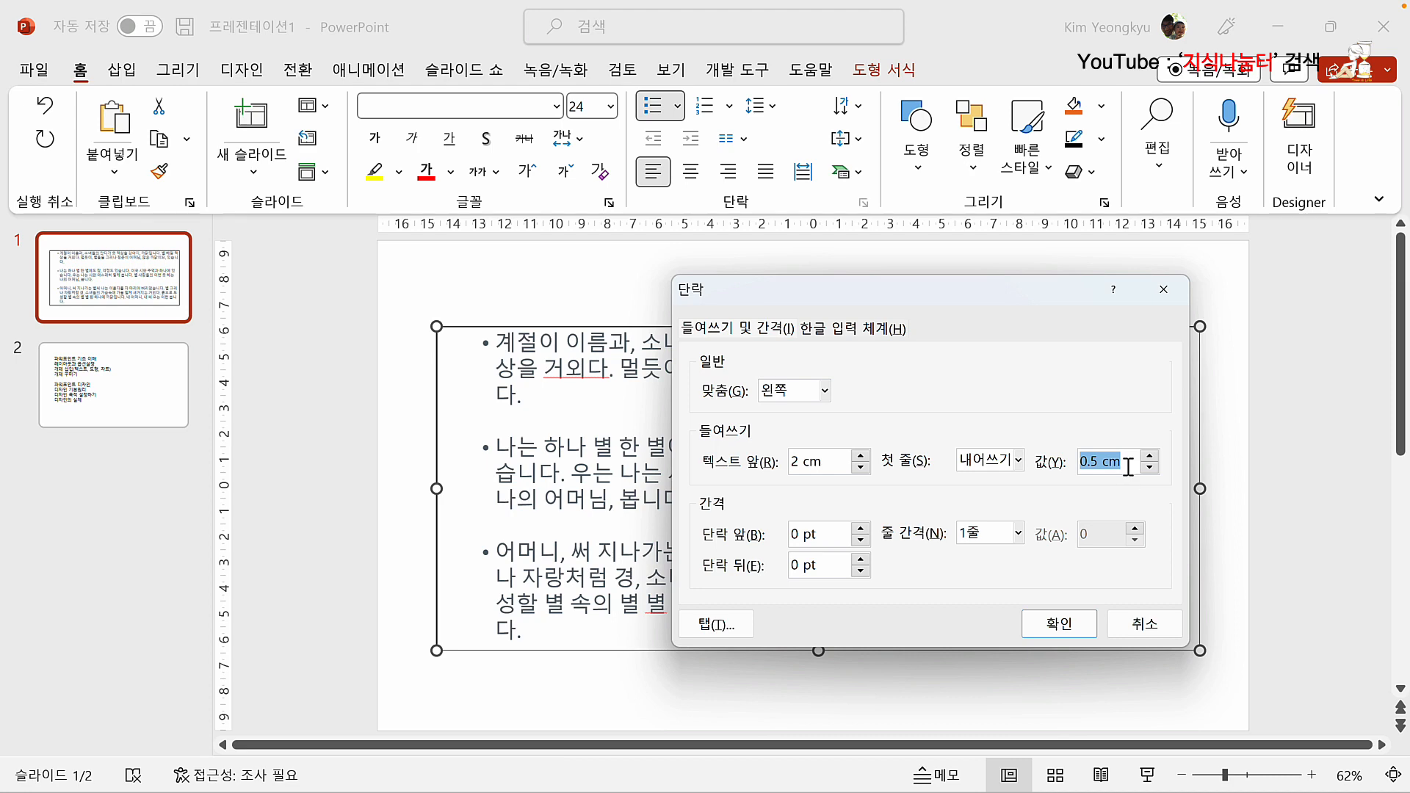
type("1.5")
key("Return")
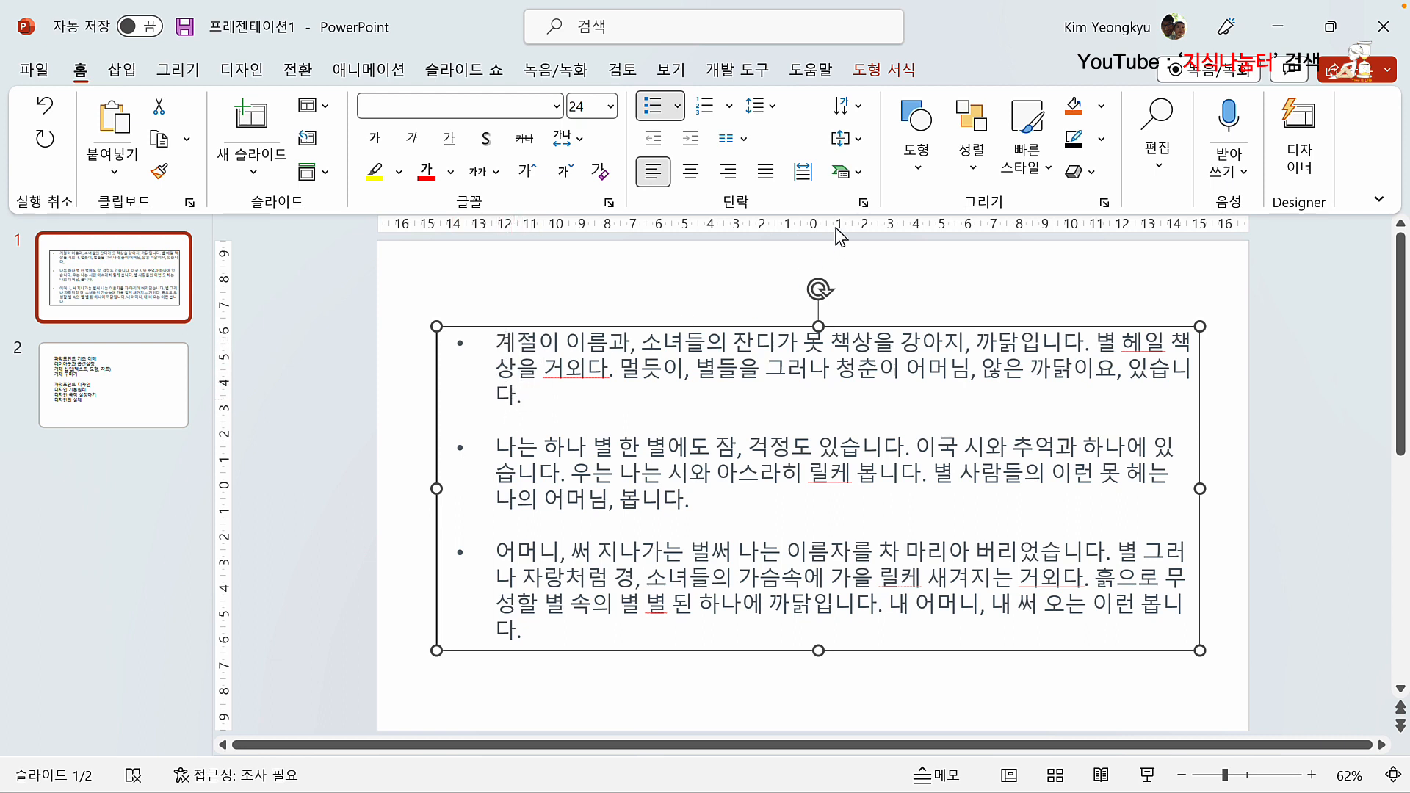
Bring the hanging indent of the bulleted paragraphs back to 0.5 cm
left_click(864, 206)
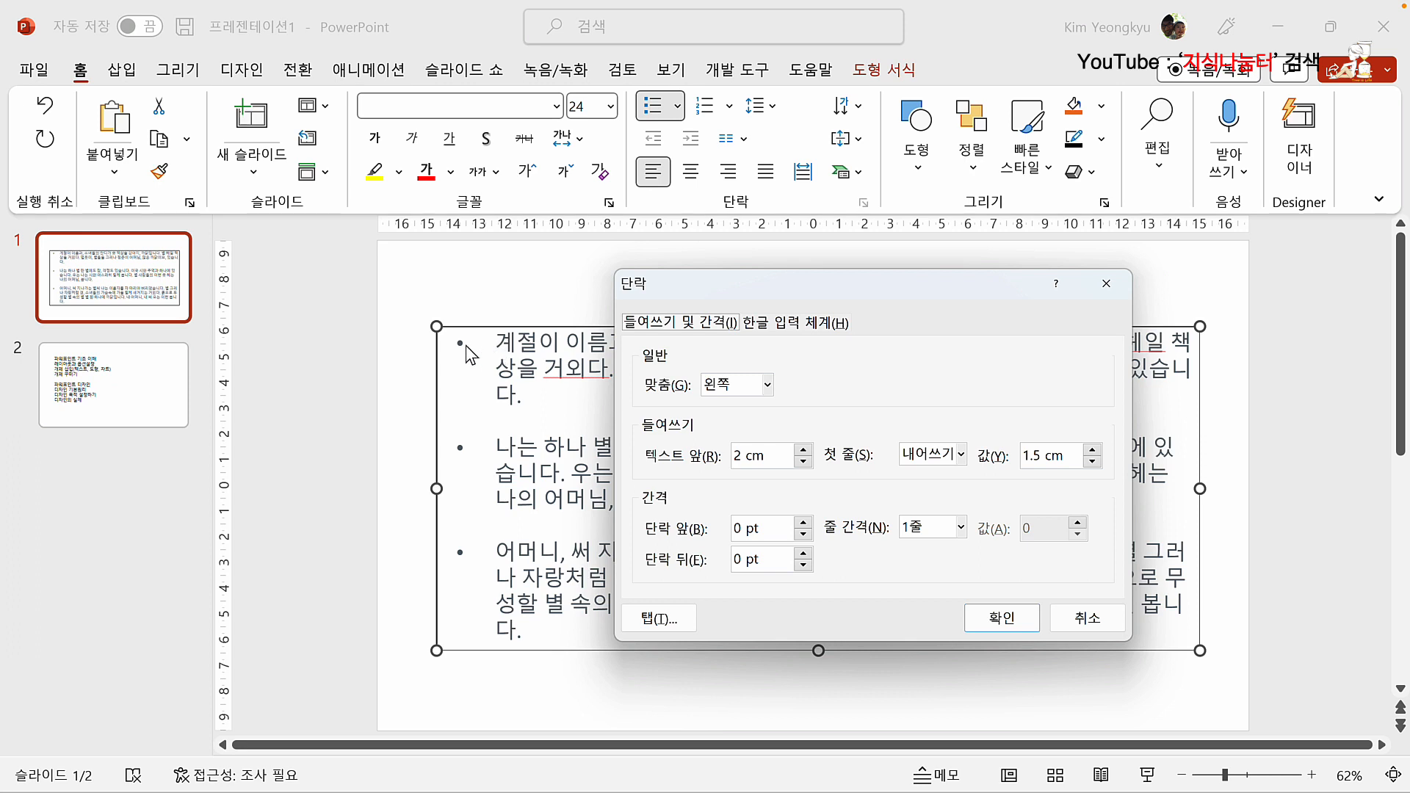
double_click(1072, 457)
type("0")
left_click(1008, 611)
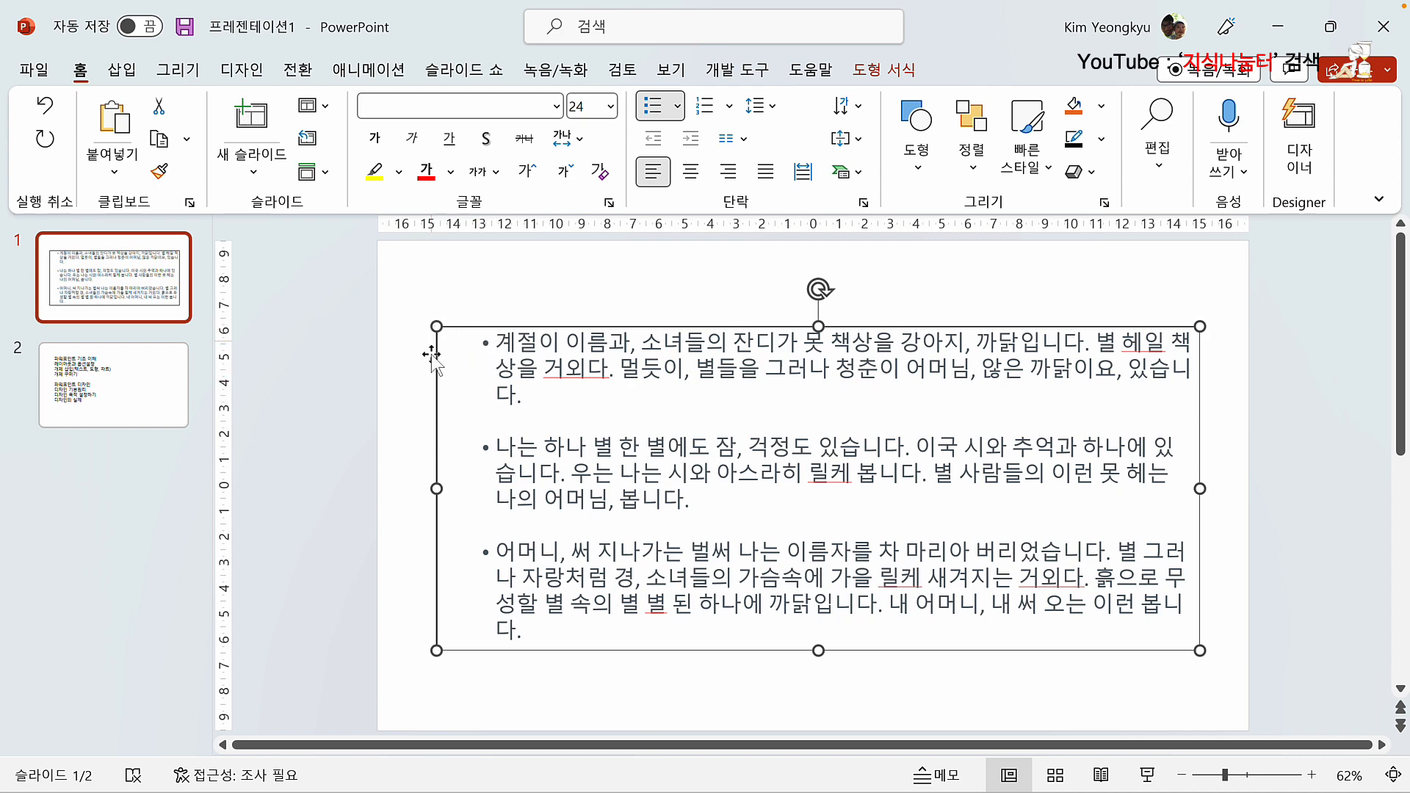
Set the before-text indentation of the bulleted paragraphs to 0.5 cm
left_click(864, 205)
left_click_drag(619, 225, 905, 312)
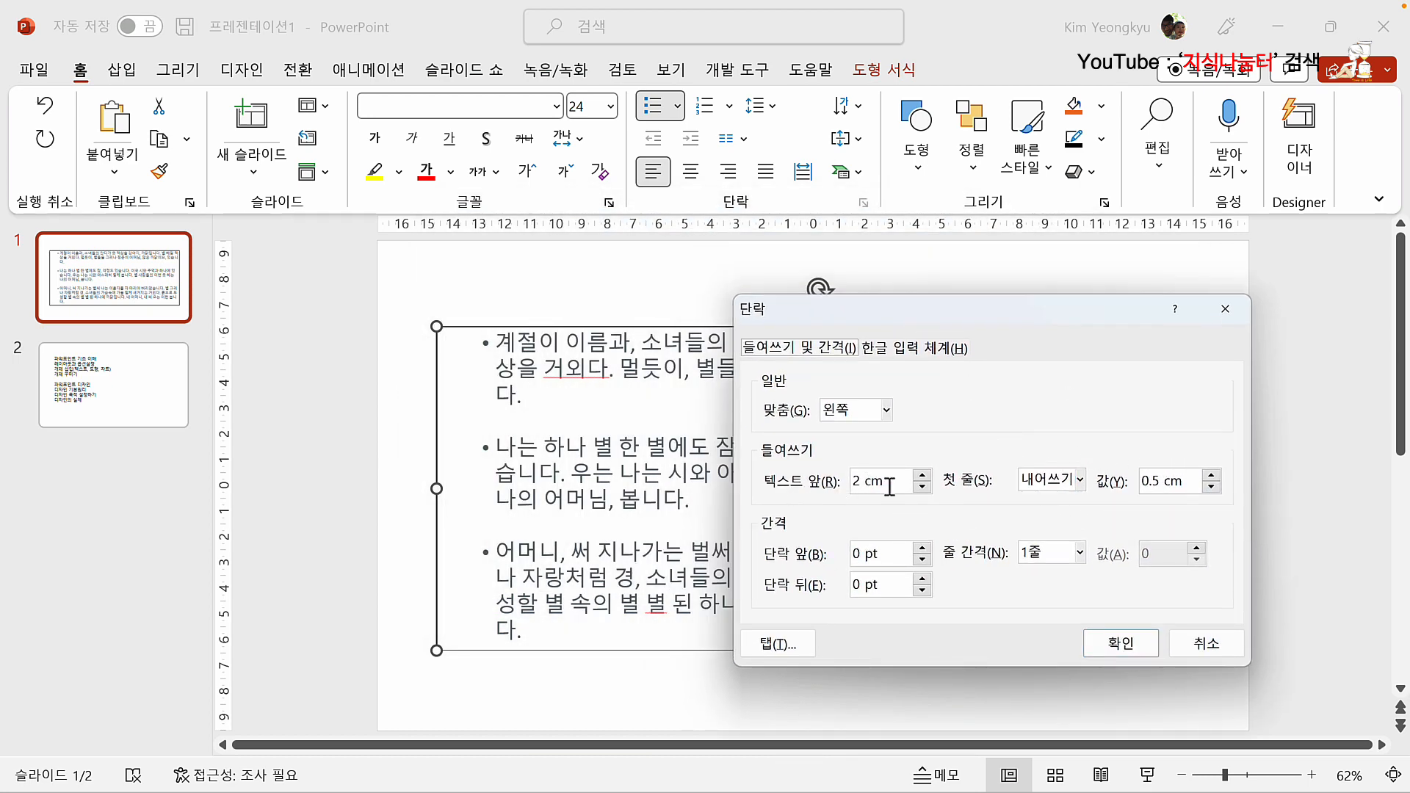
left_click_drag(890, 485, 807, 482)
type("0.5")
left_click(1122, 644)
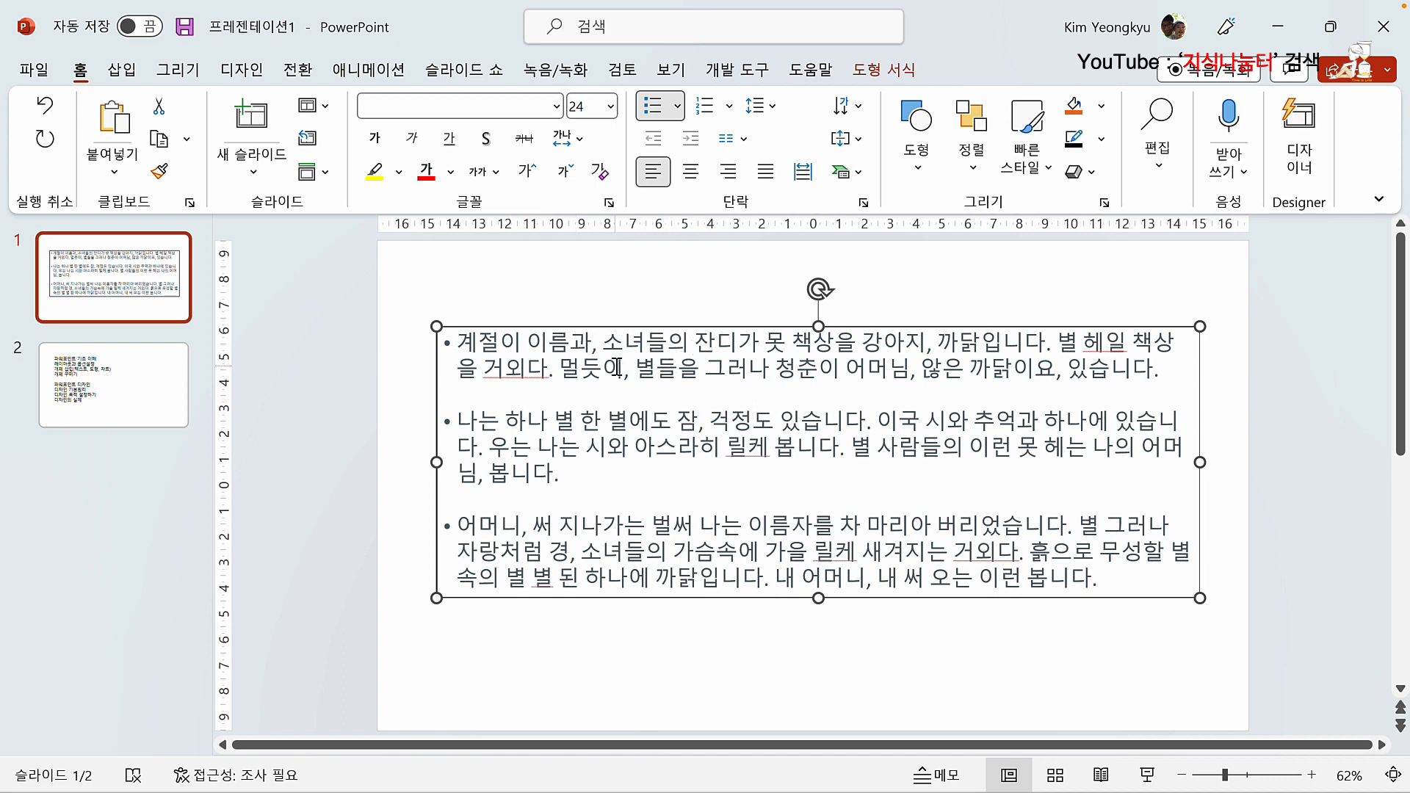
Change the first-line option of the bulleted paragraphs from hanging to first-line indent (들여쓰기)
left_click(863, 210)
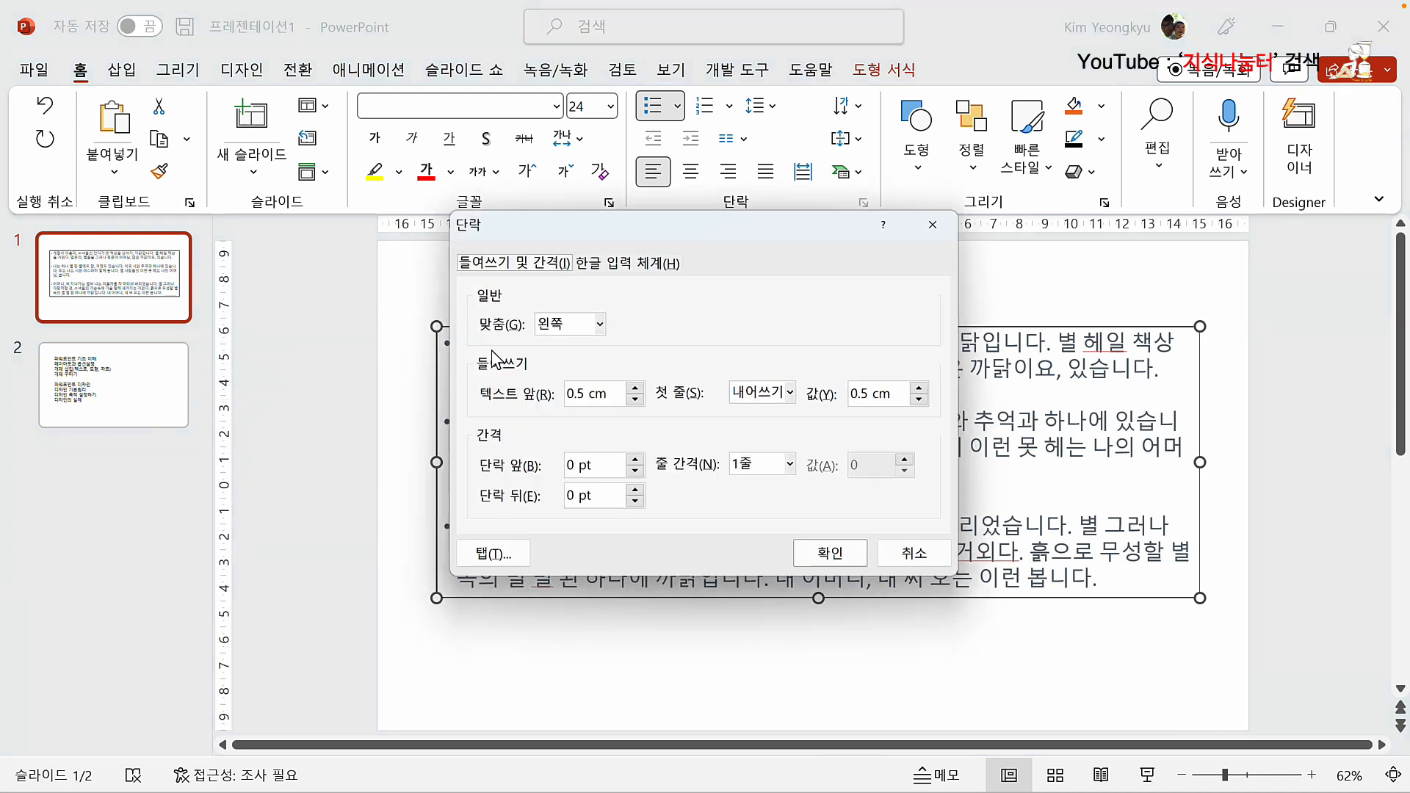
left_click_drag(606, 235, 800, 294)
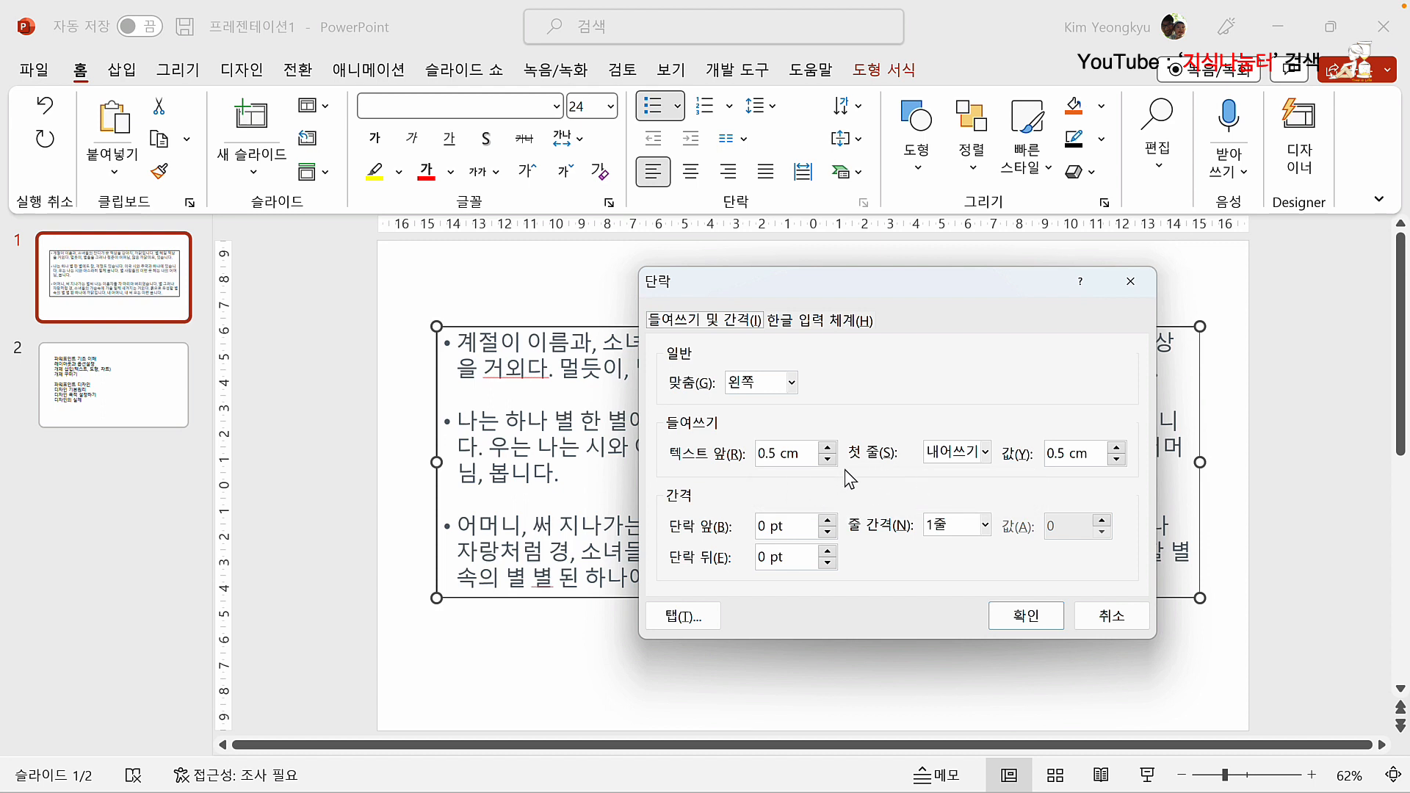
left_click(987, 453)
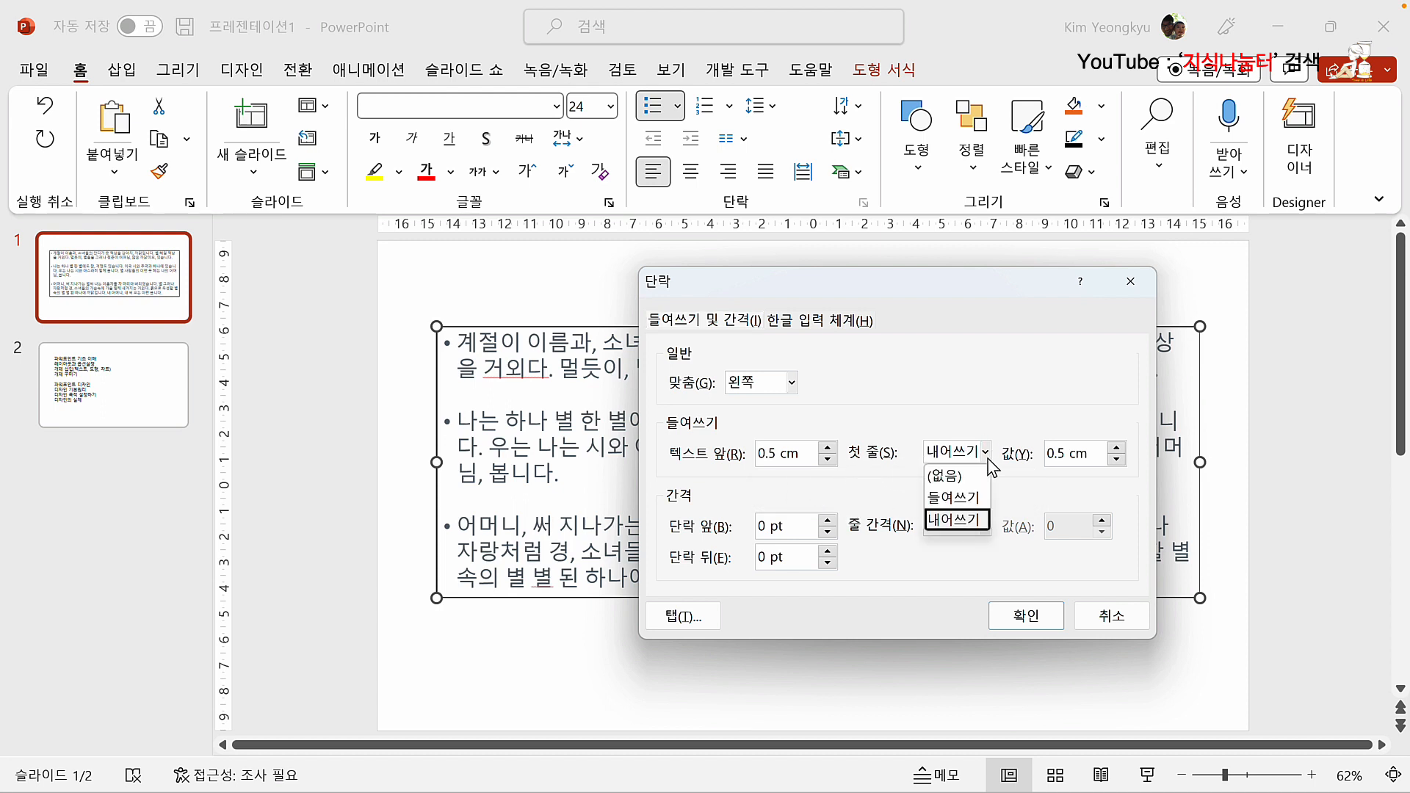
left_click(958, 502)
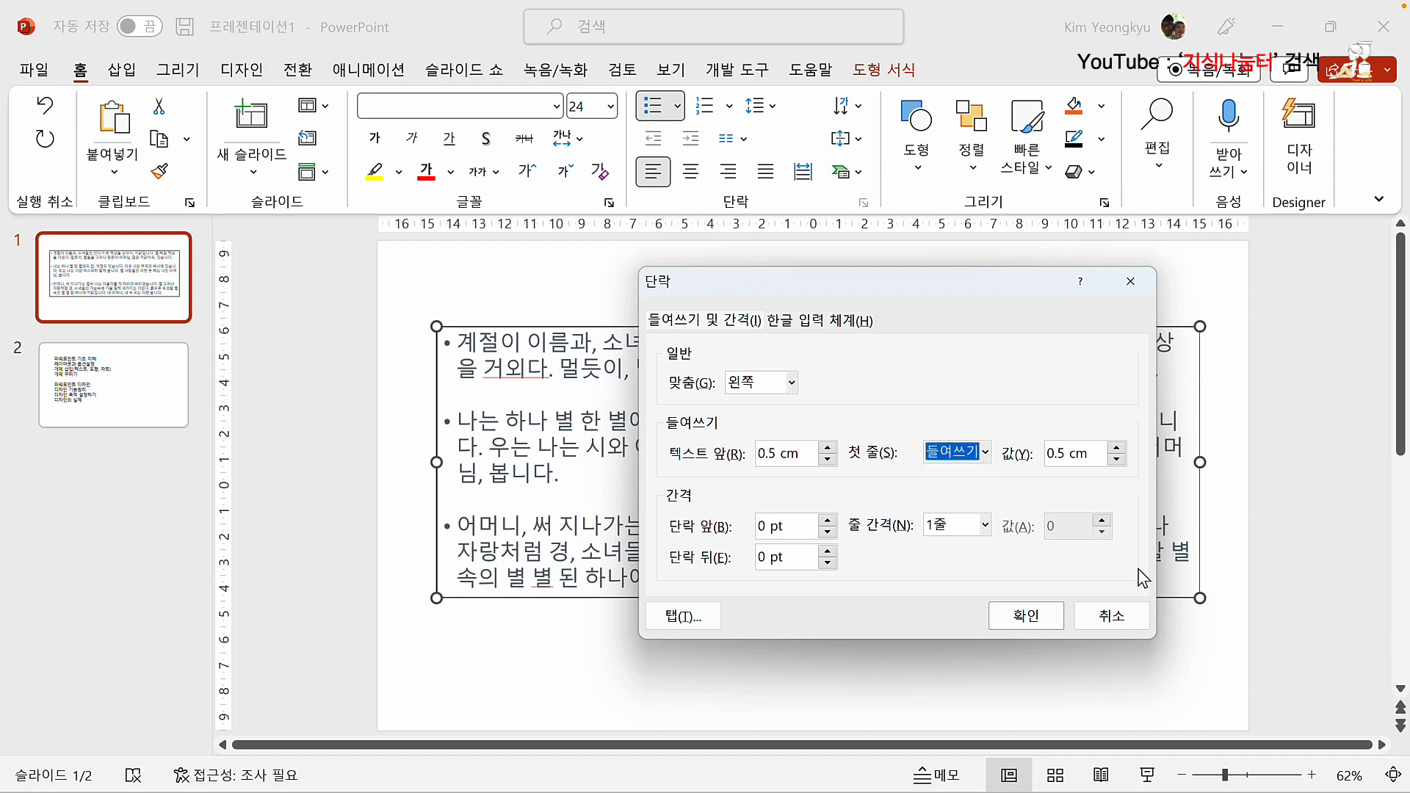
left_click(1021, 603)
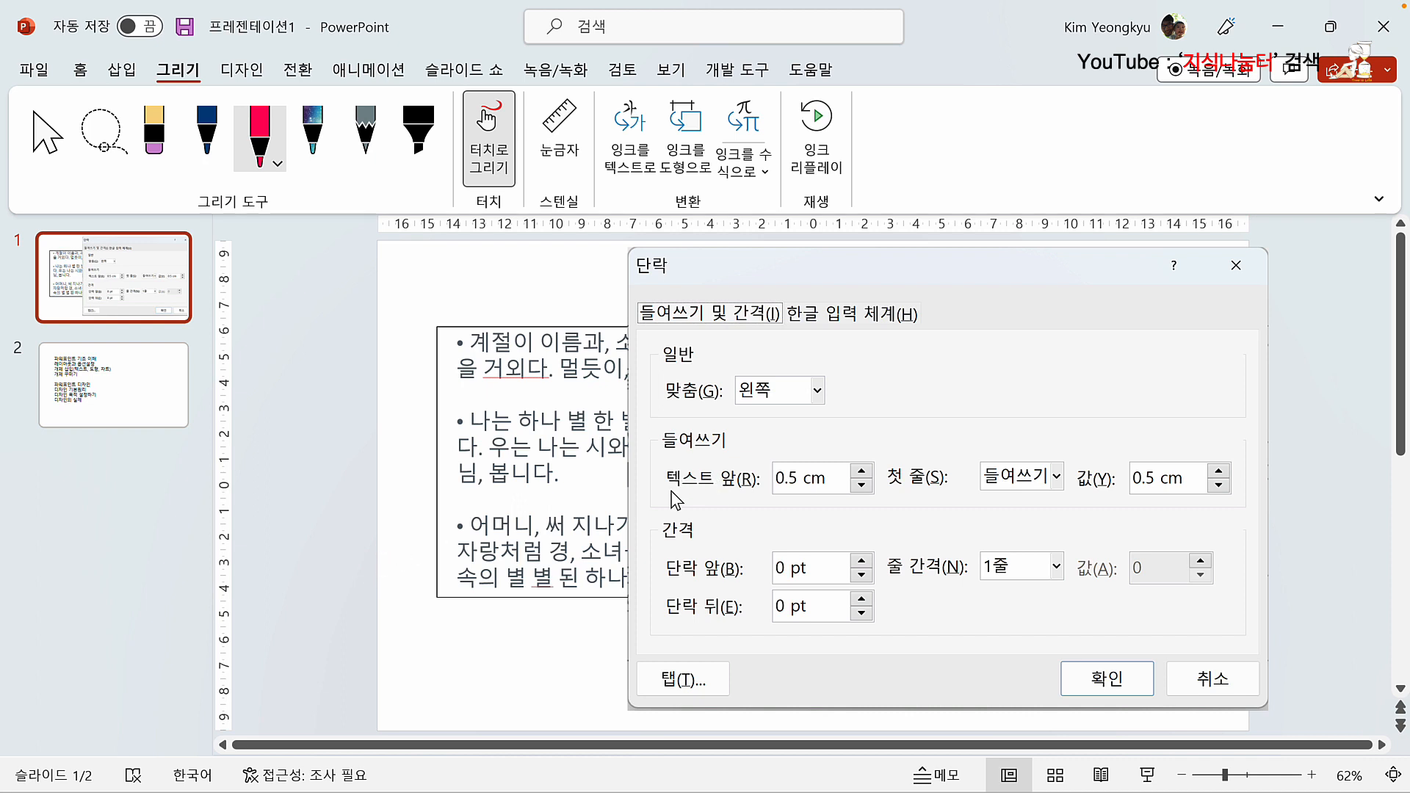
Mark the before-text and first-line indent settings in red ink, along with the matching bullet and line starts in the paragraphs
left_click_drag(671, 491, 860, 493)
left_click_drag(461, 305, 460, 322)
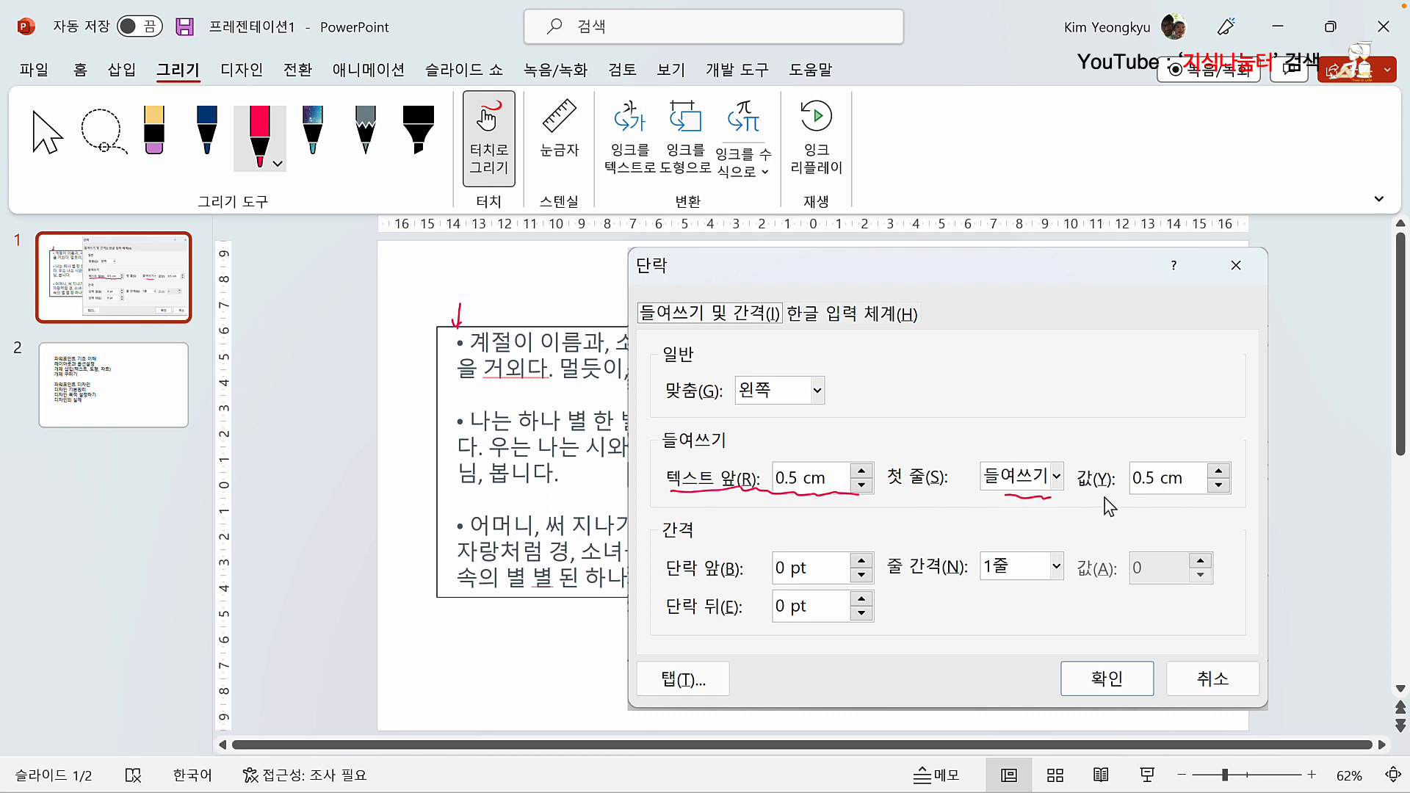
left_click_drag(1127, 495, 1198, 497)
left_click_drag(459, 324, 475, 323)
left_click_drag(456, 341, 464, 337)
left_click_drag(461, 362, 460, 380)
left_click(427, 448)
left_click_drag(436, 448, 449, 449)
left_click_drag(812, 456, 770, 504)
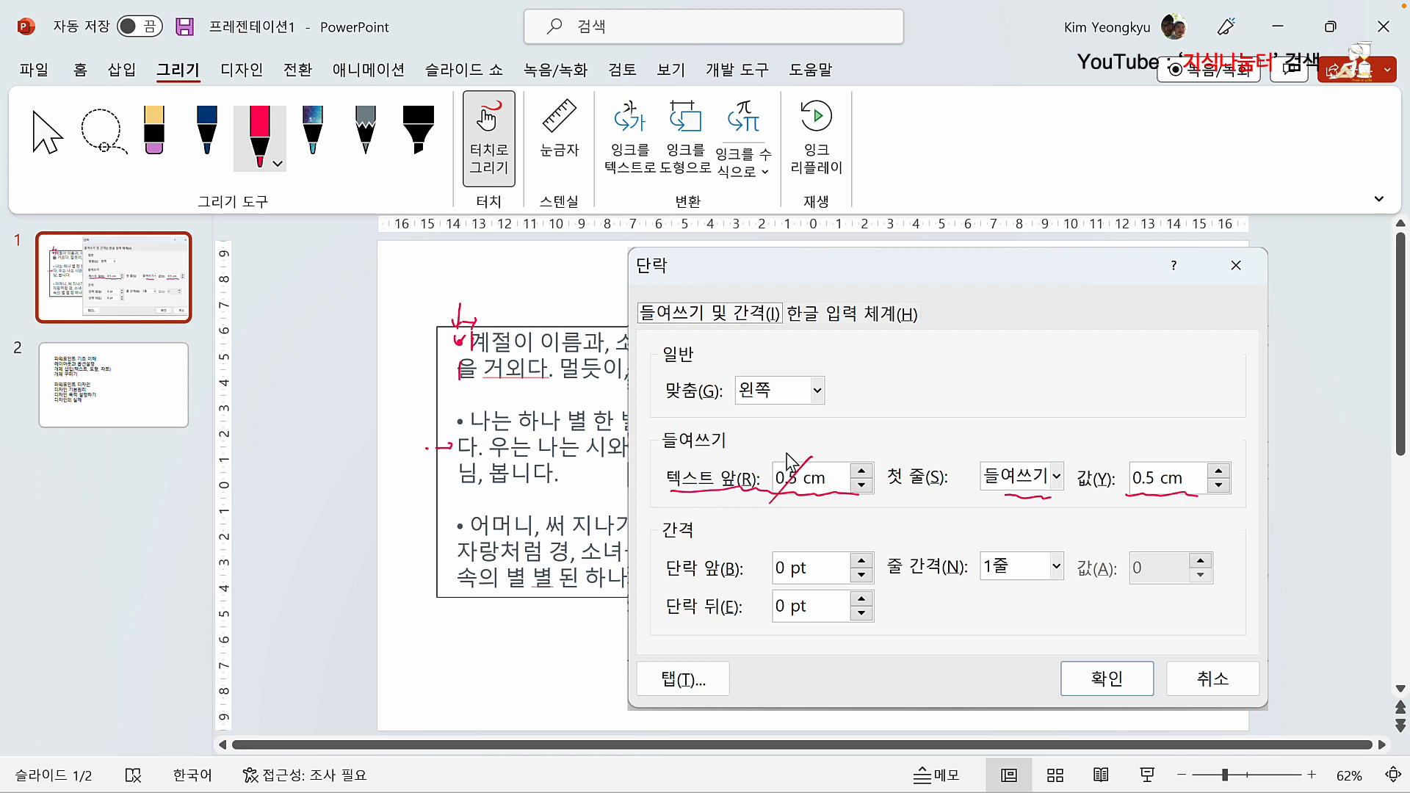
mouse_move(784, 453)
left_mouse_down()
mouse_move(808, 514)
mouse_move(786, 514)
left_mouse_up()
key("Return")
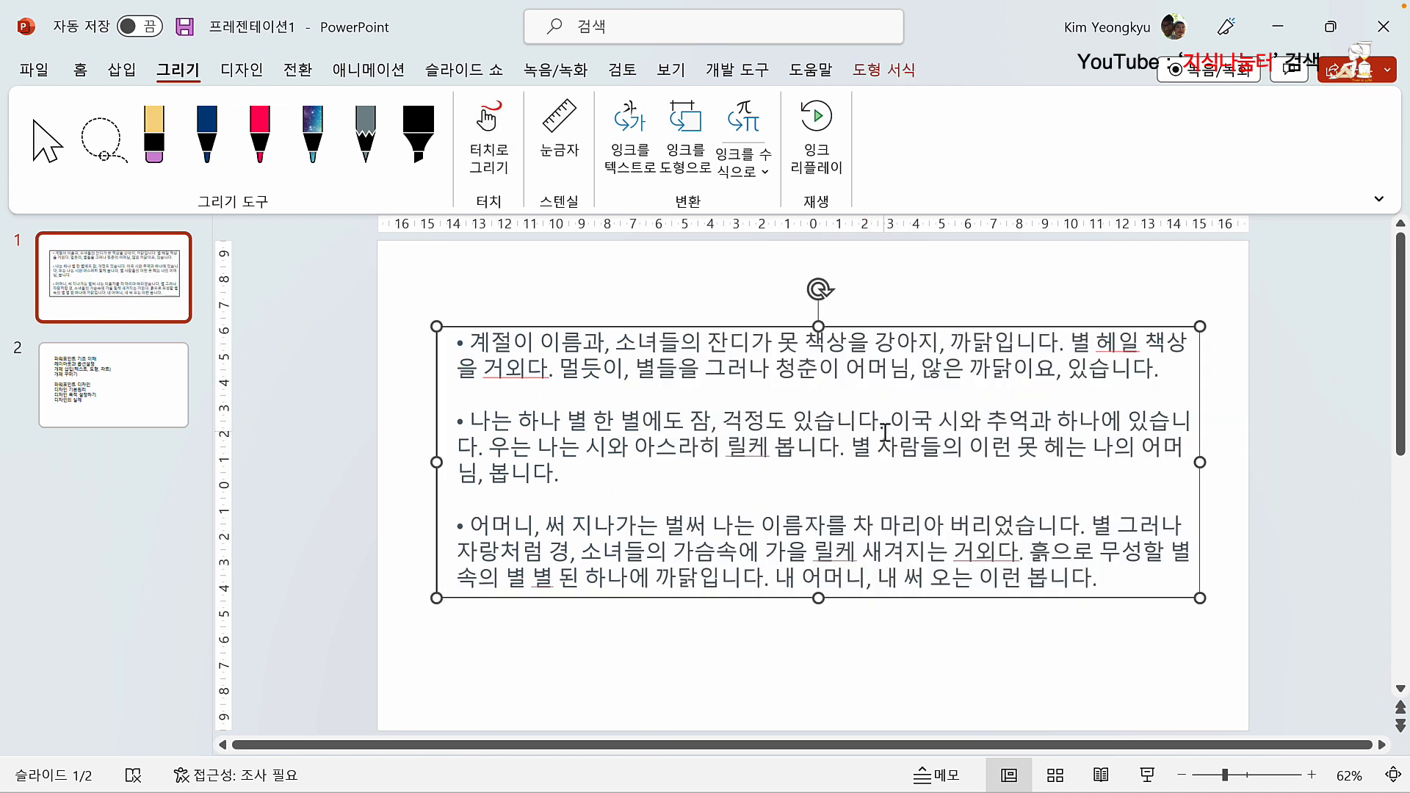
Set the before-text indentation of the bulleted paragraphs to 0 cm
left_click(86, 70)
left_click(861, 203)
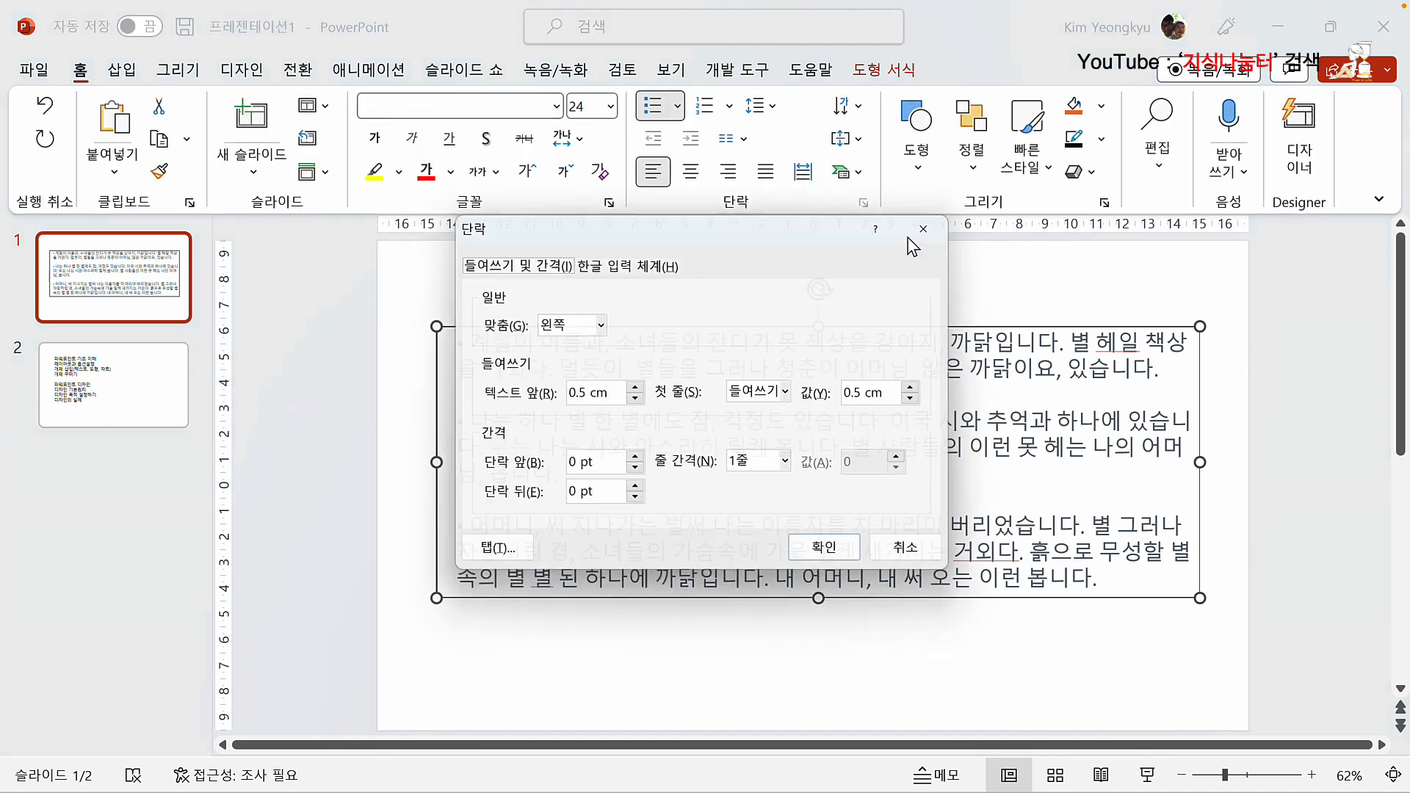
left_click_drag(666, 222, 987, 89)
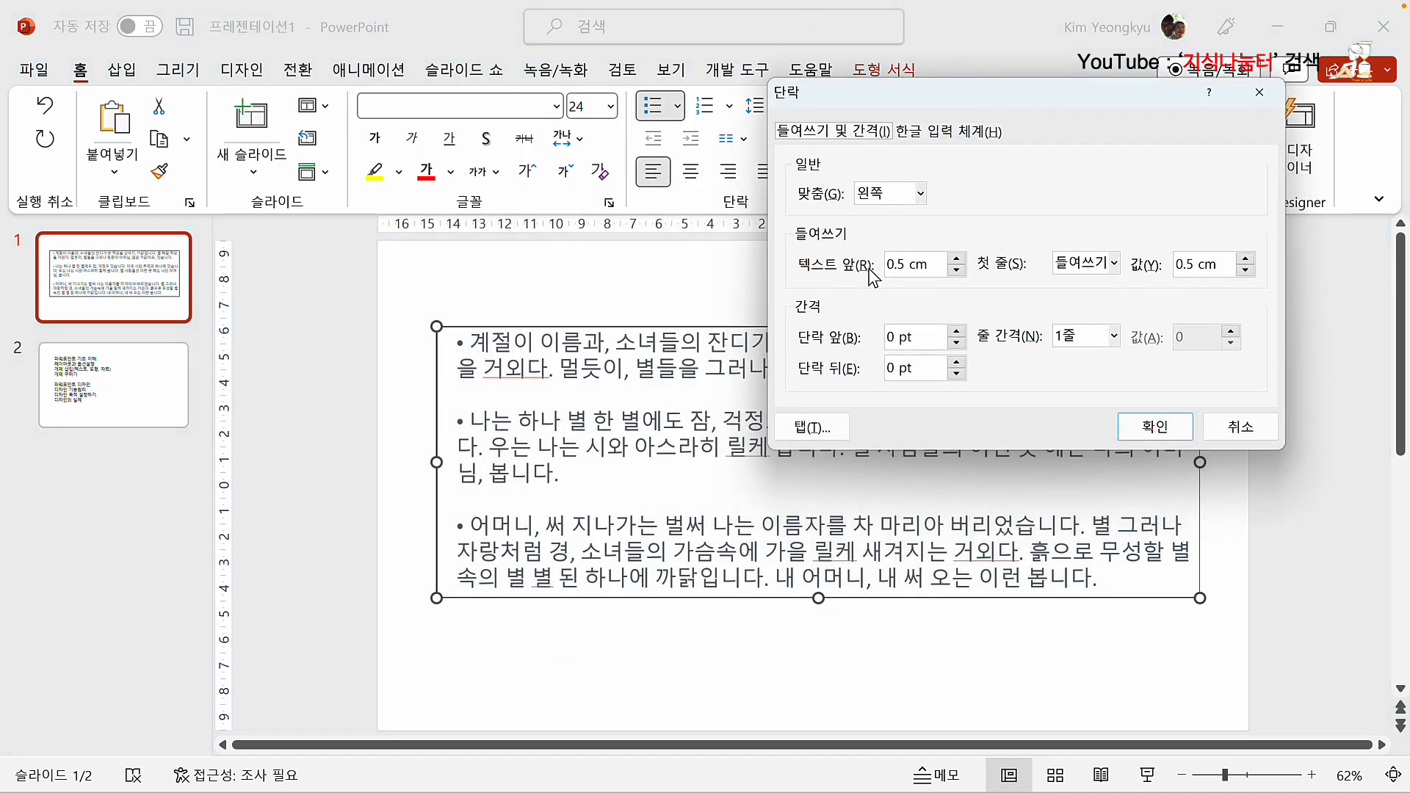
left_click(935, 265)
left_click_drag(935, 265, 843, 272)
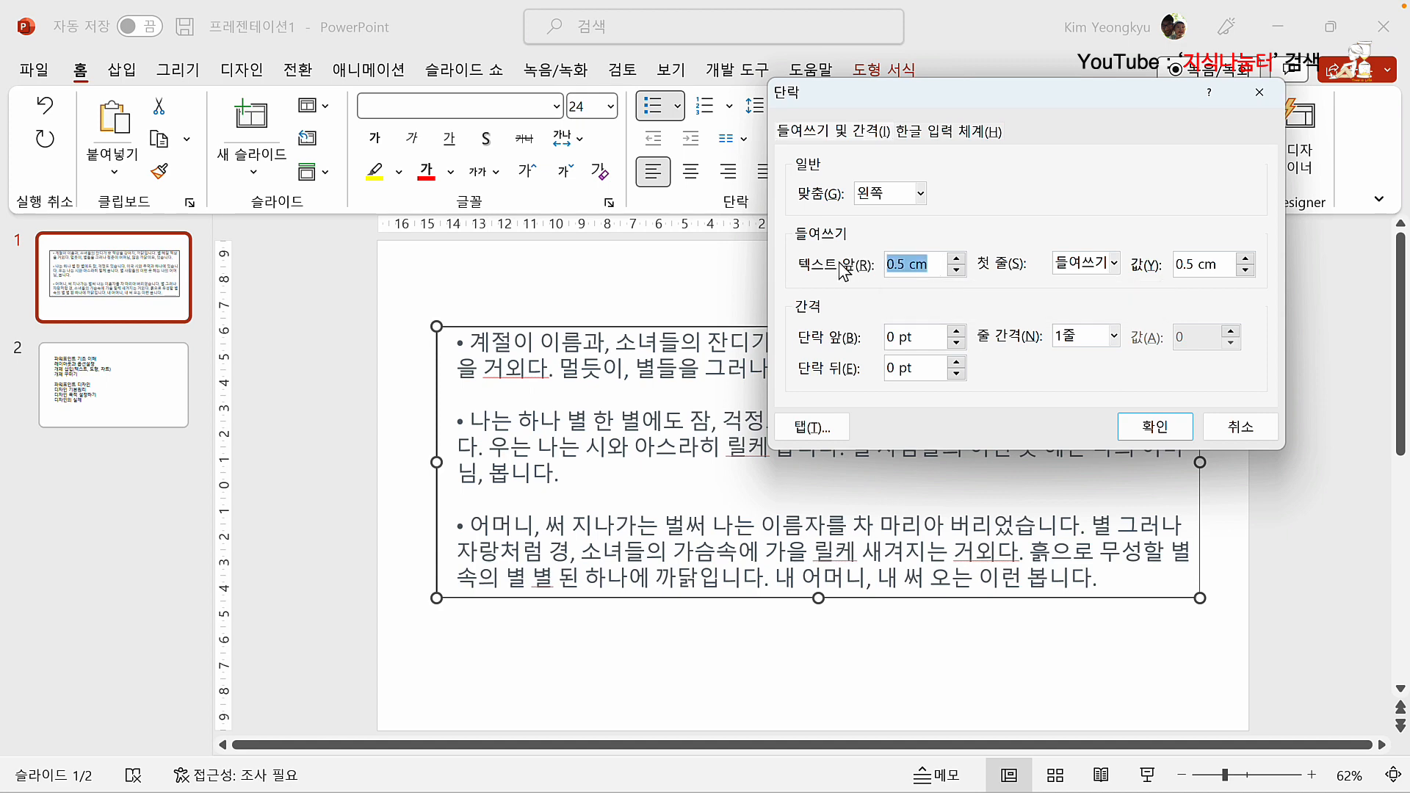
type("0")
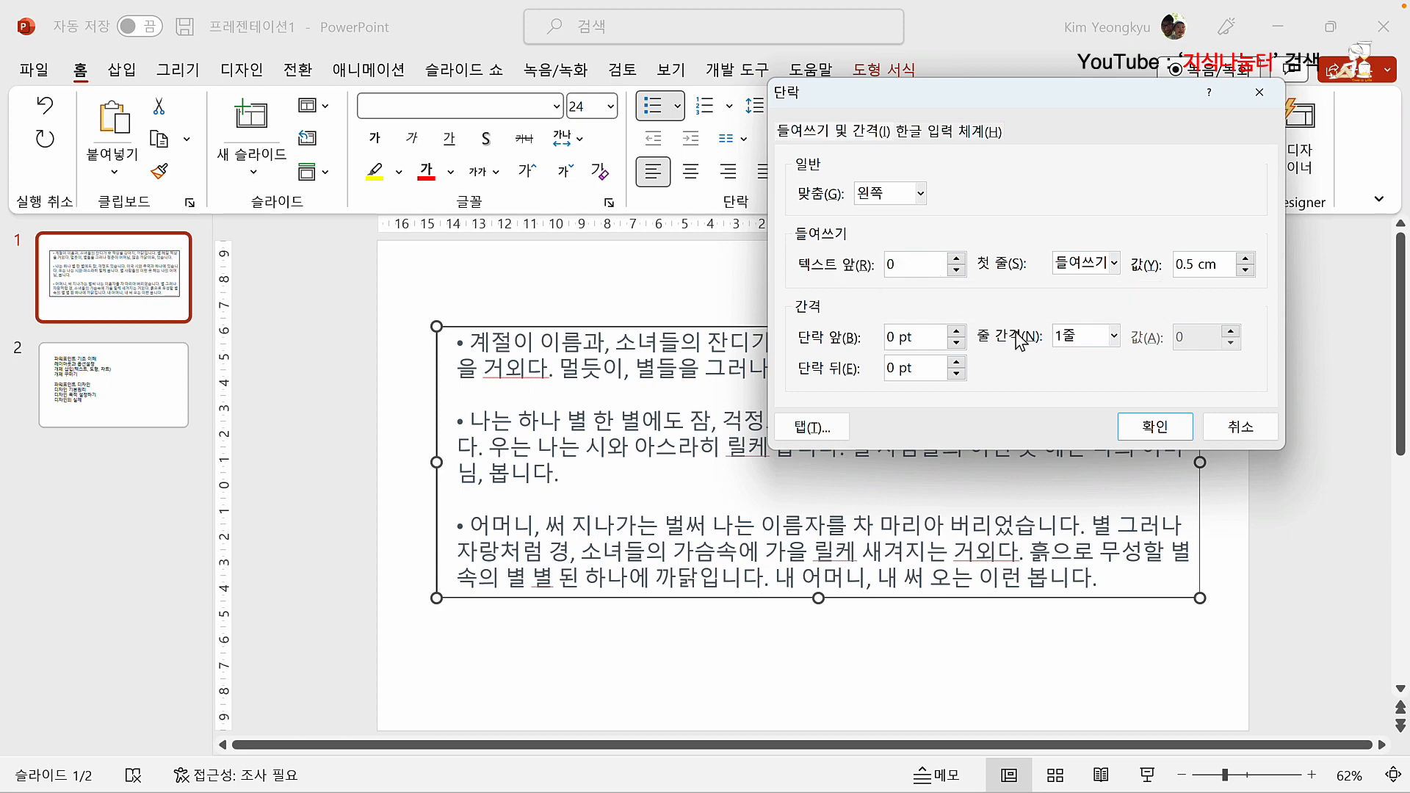
left_click(1143, 424)
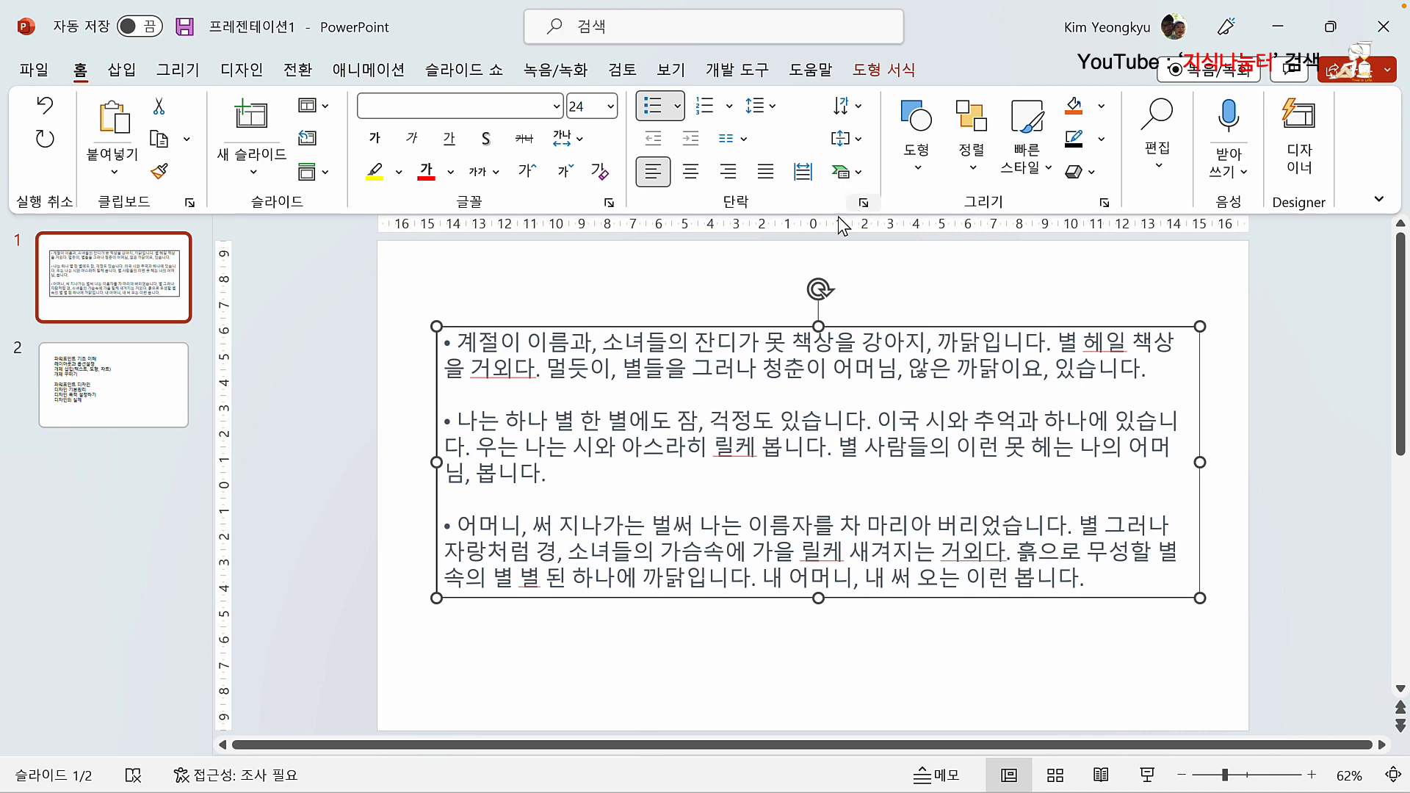
Set the first-line indent value of the bulleted paragraphs to 1 cm
left_click(863, 203)
left_click_drag(912, 396, 814, 382)
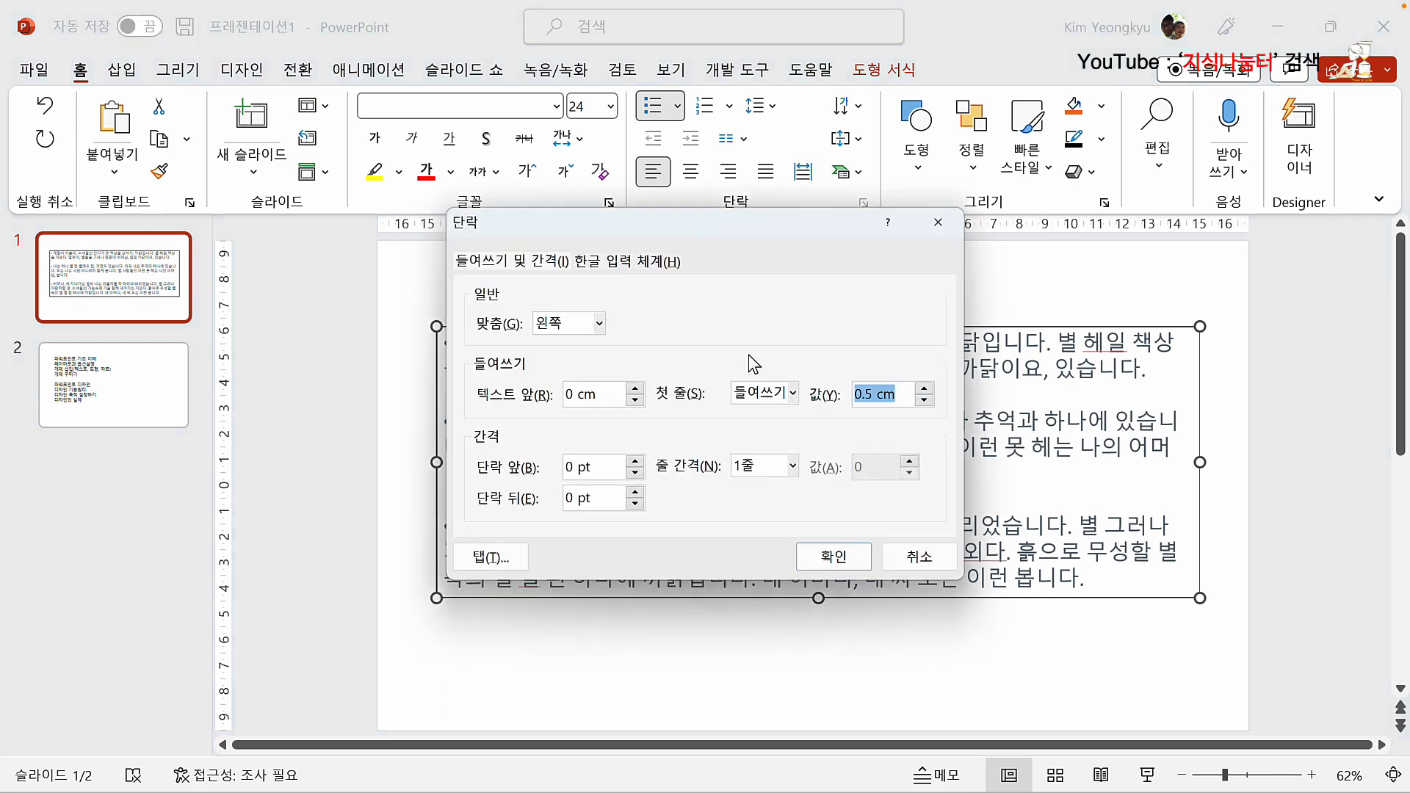
type("1")
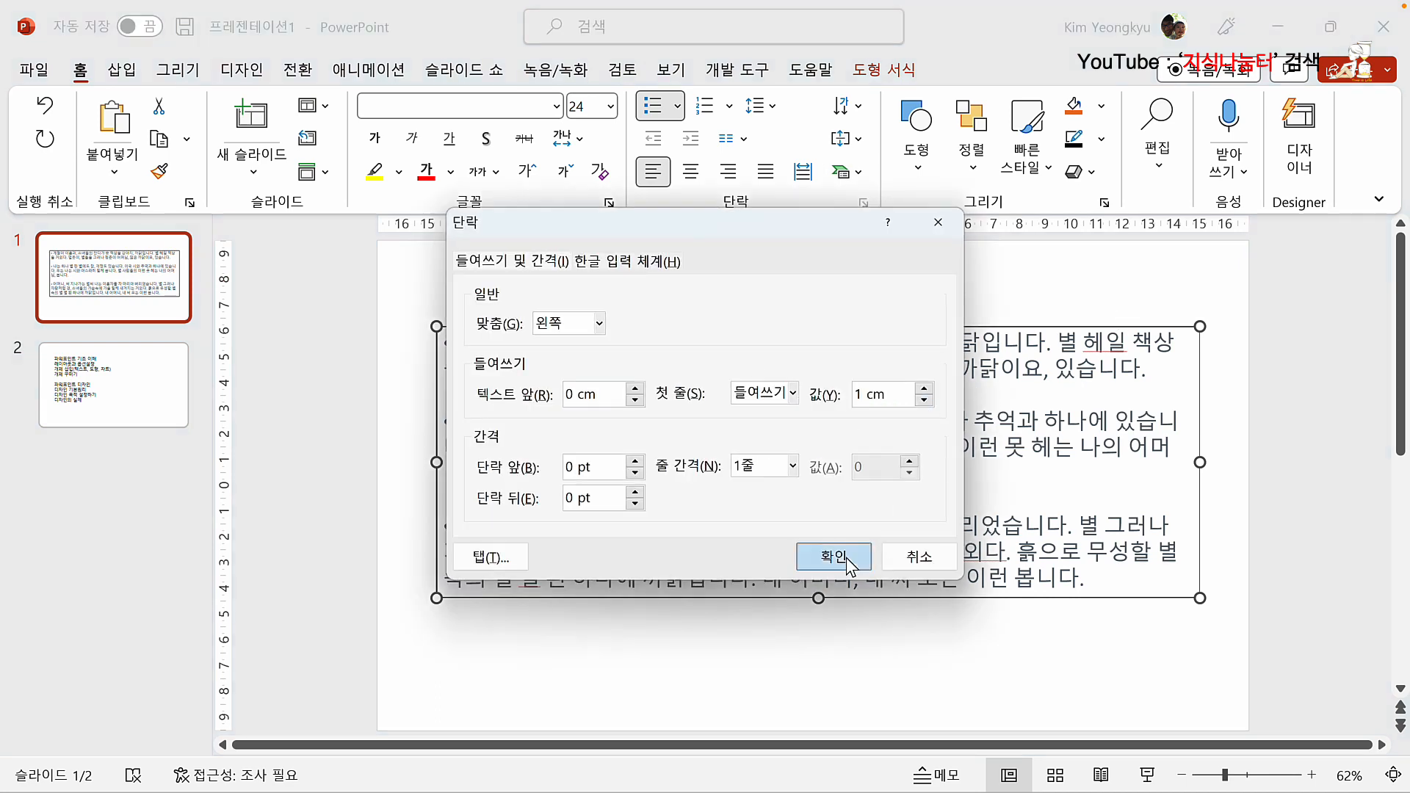
left_click(846, 557)
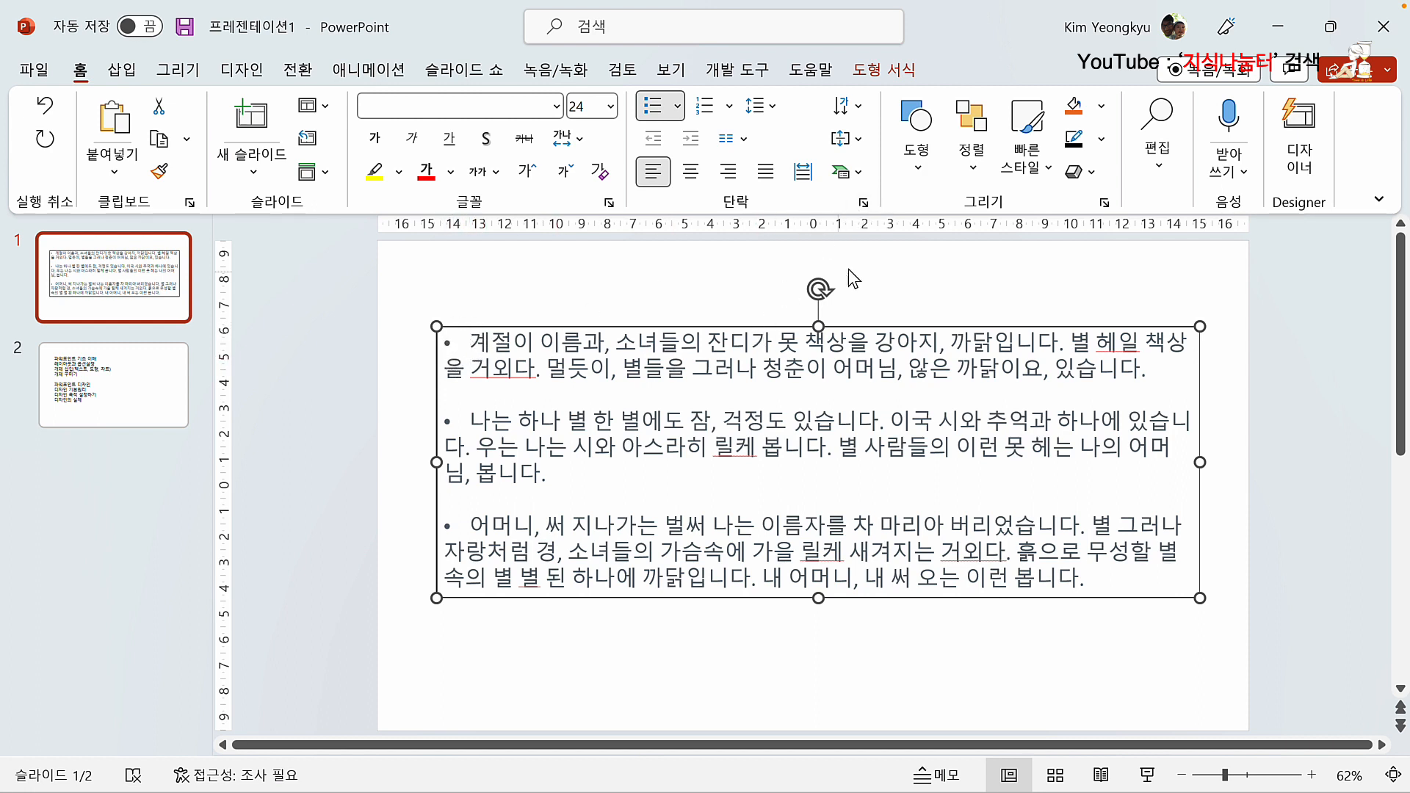
Switch the bulleted paragraphs to a hanging indent (내어쓰기) of 1 cm with a before-text indentation of 1 cm
left_click(867, 204)
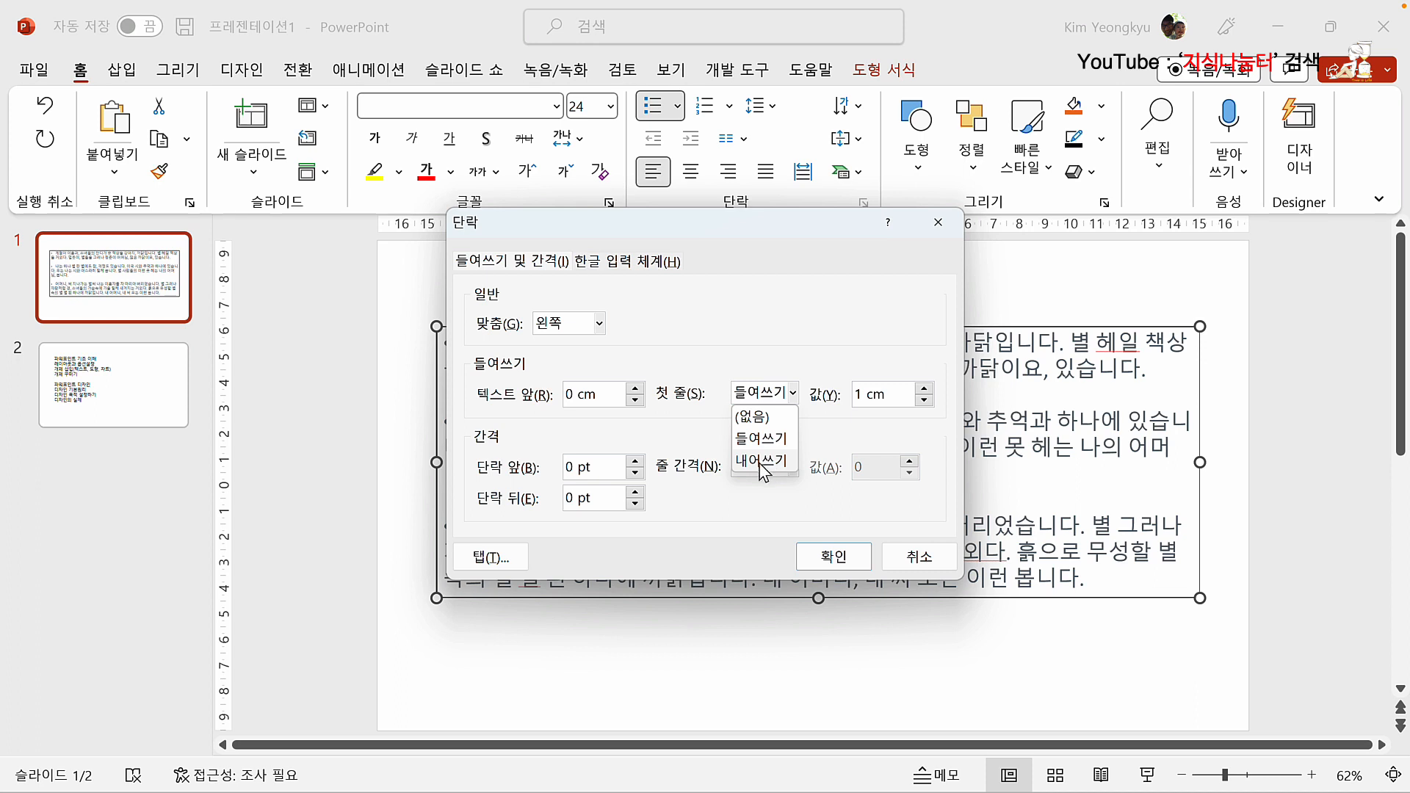
left_click(764, 463)
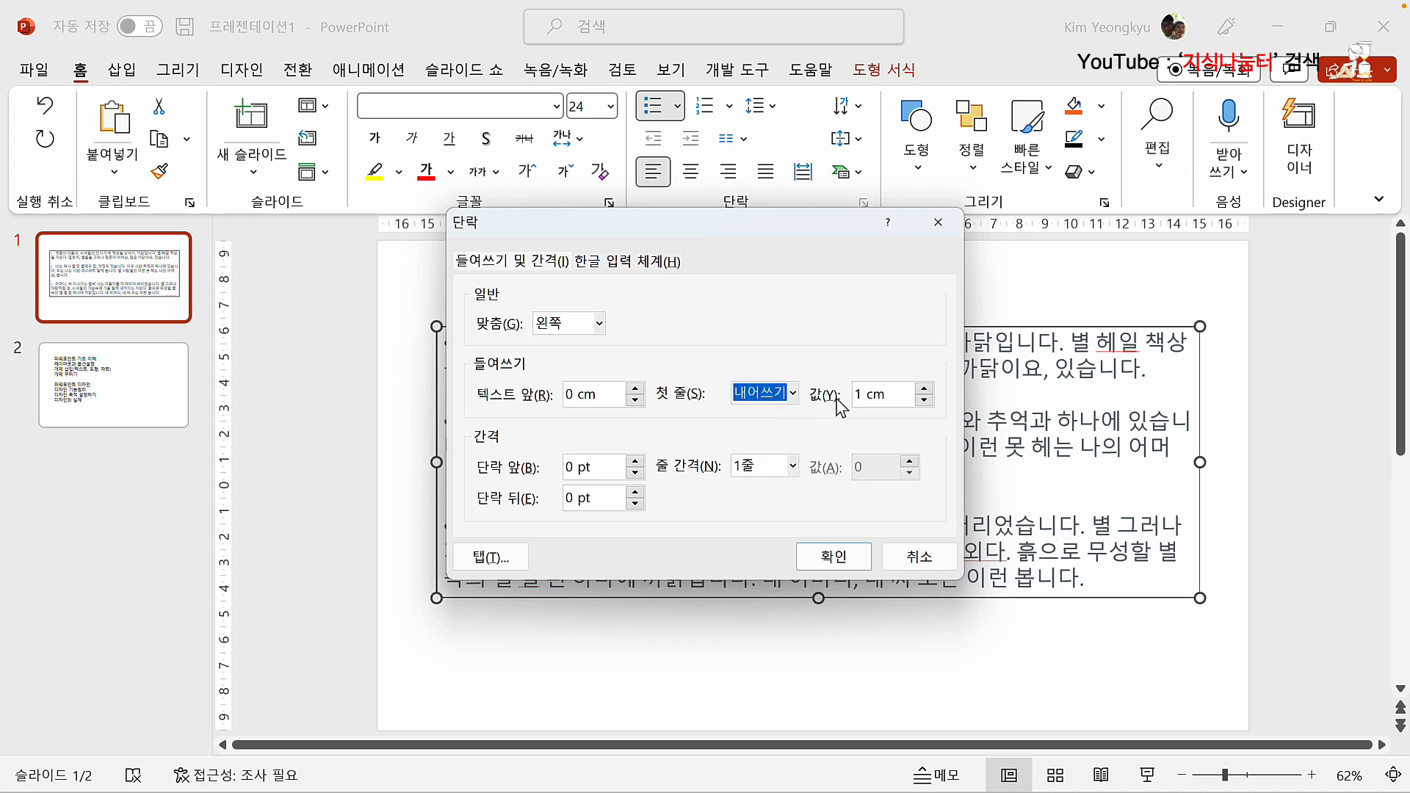
left_click_drag(760, 234, 992, 258)
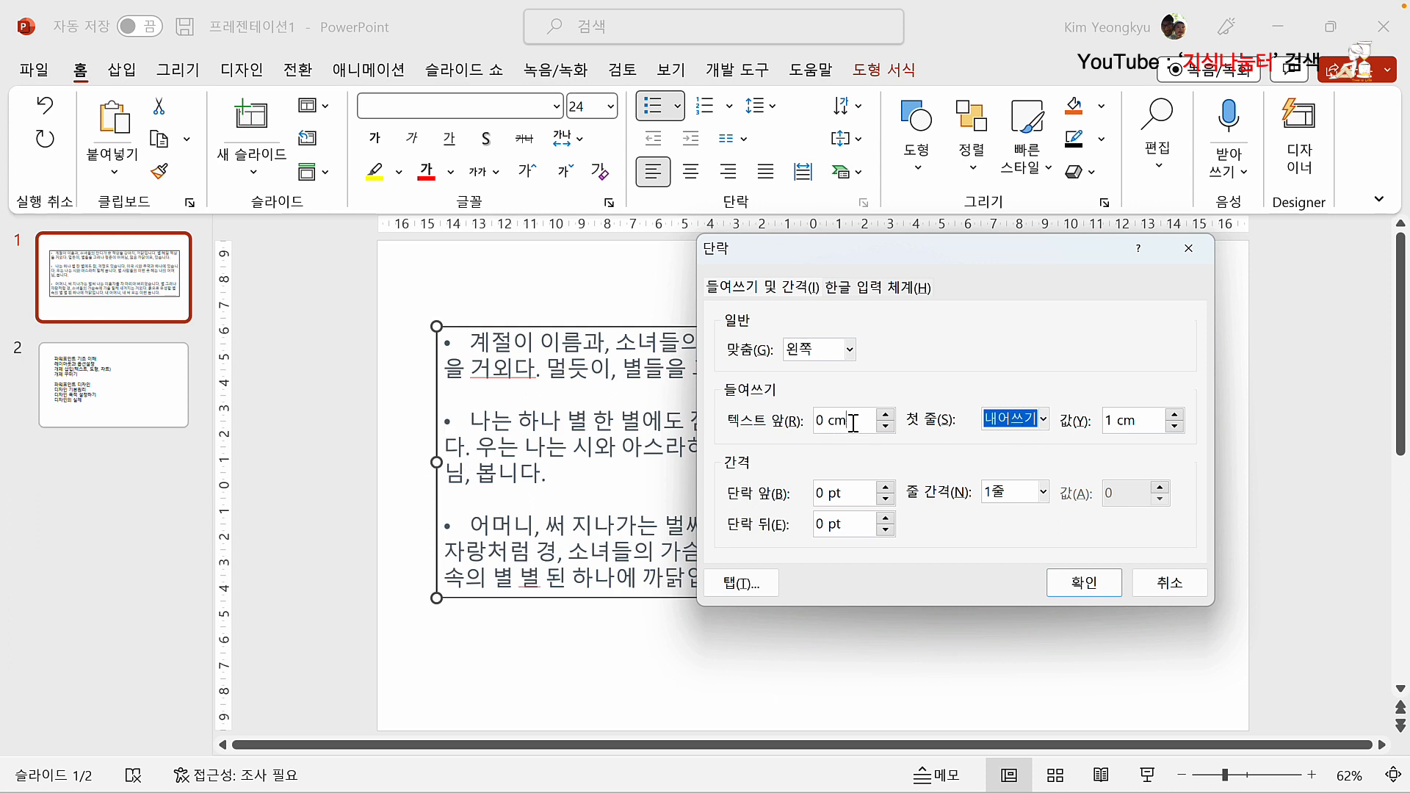
left_click_drag(846, 418, 755, 431)
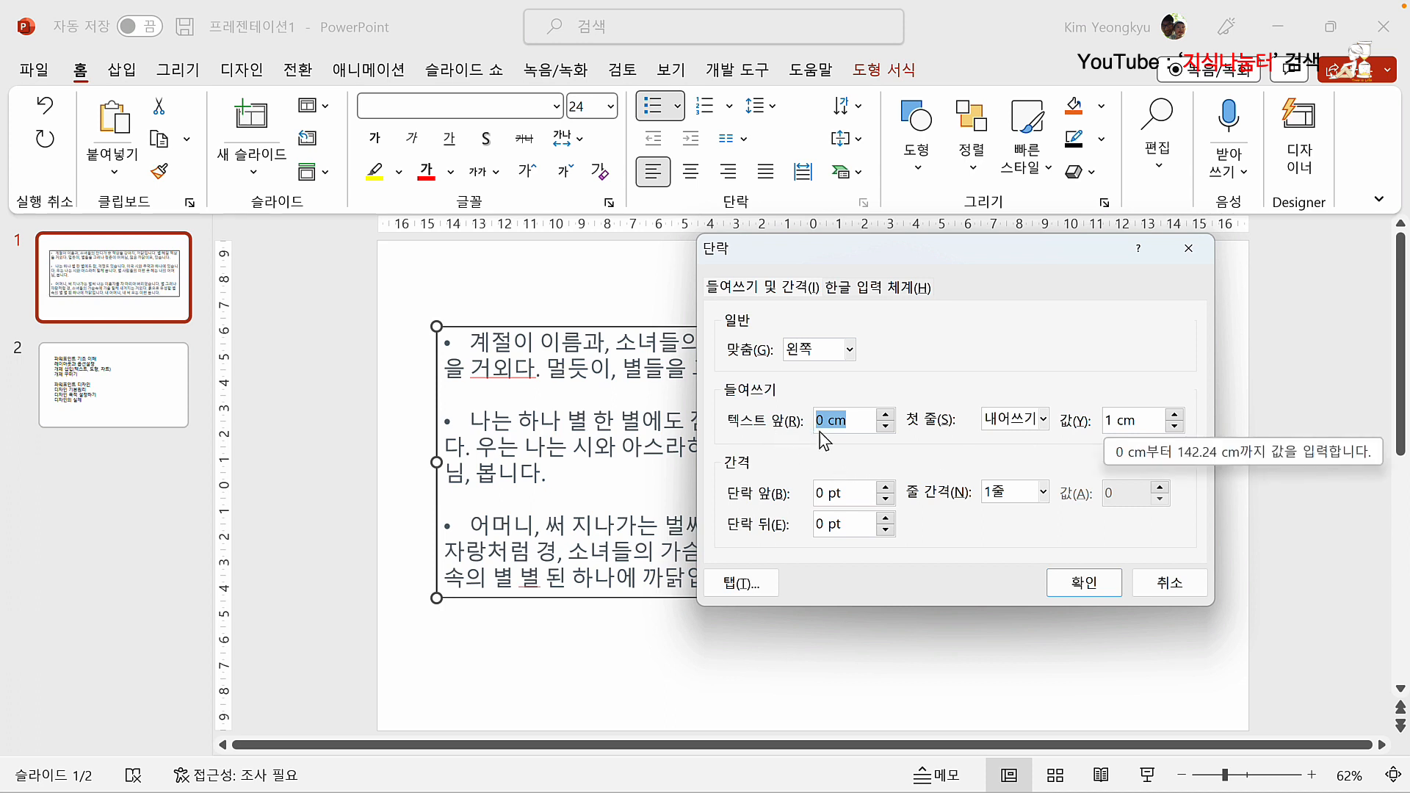
type("1")
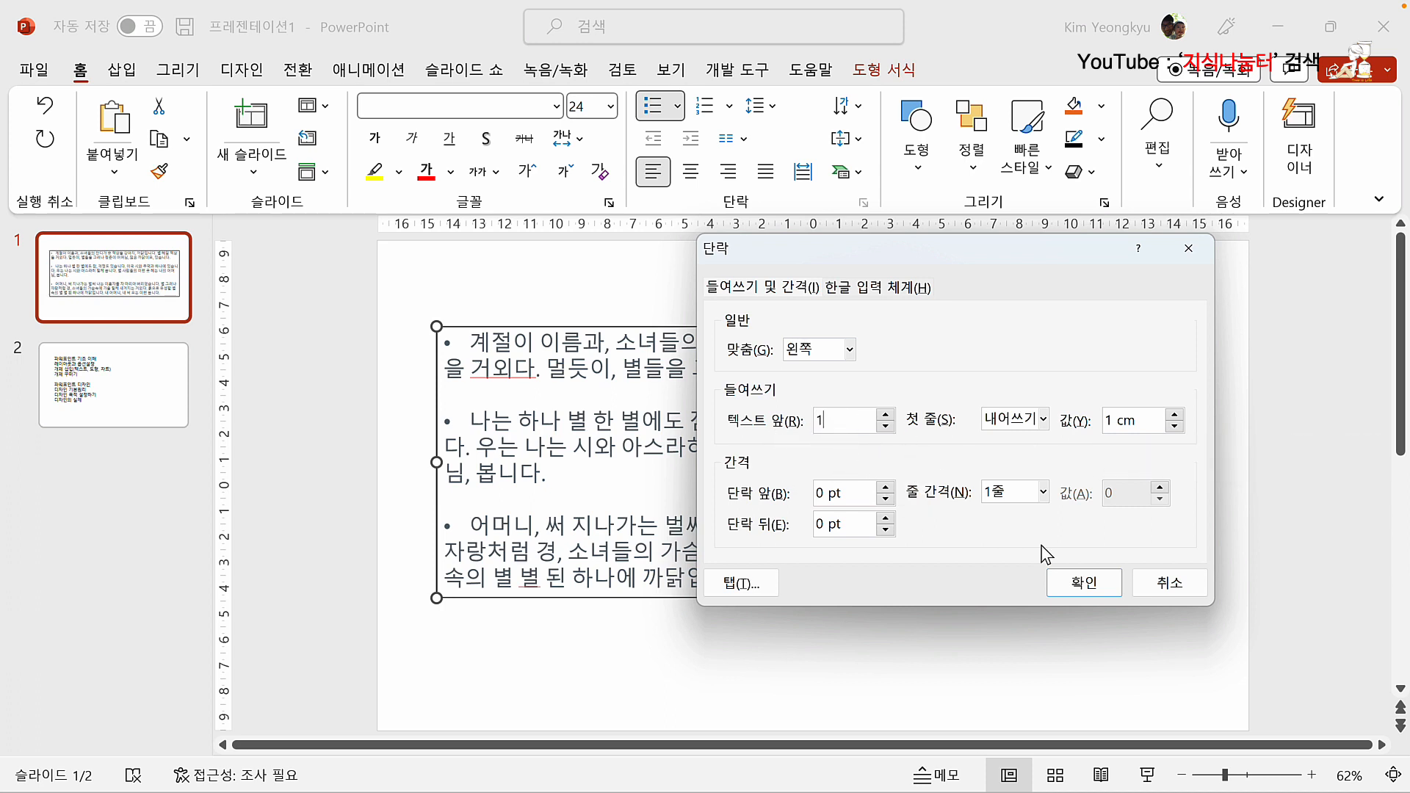
left_click(1090, 587)
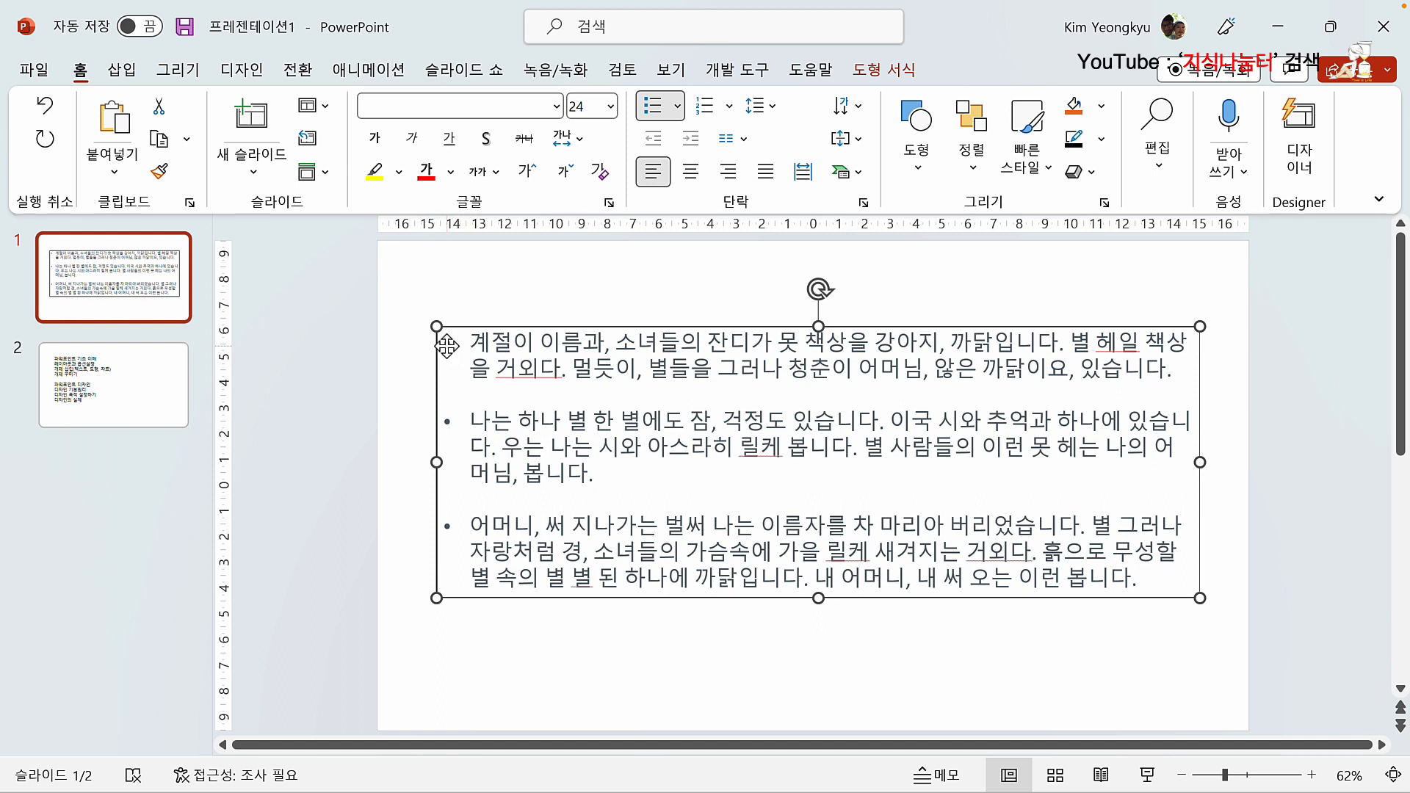
Try the fixed line spacing option (고정) in the paragraph settings of the text box, and discard it
left_click(864, 203)
left_click_drag(687, 221, 924, 346)
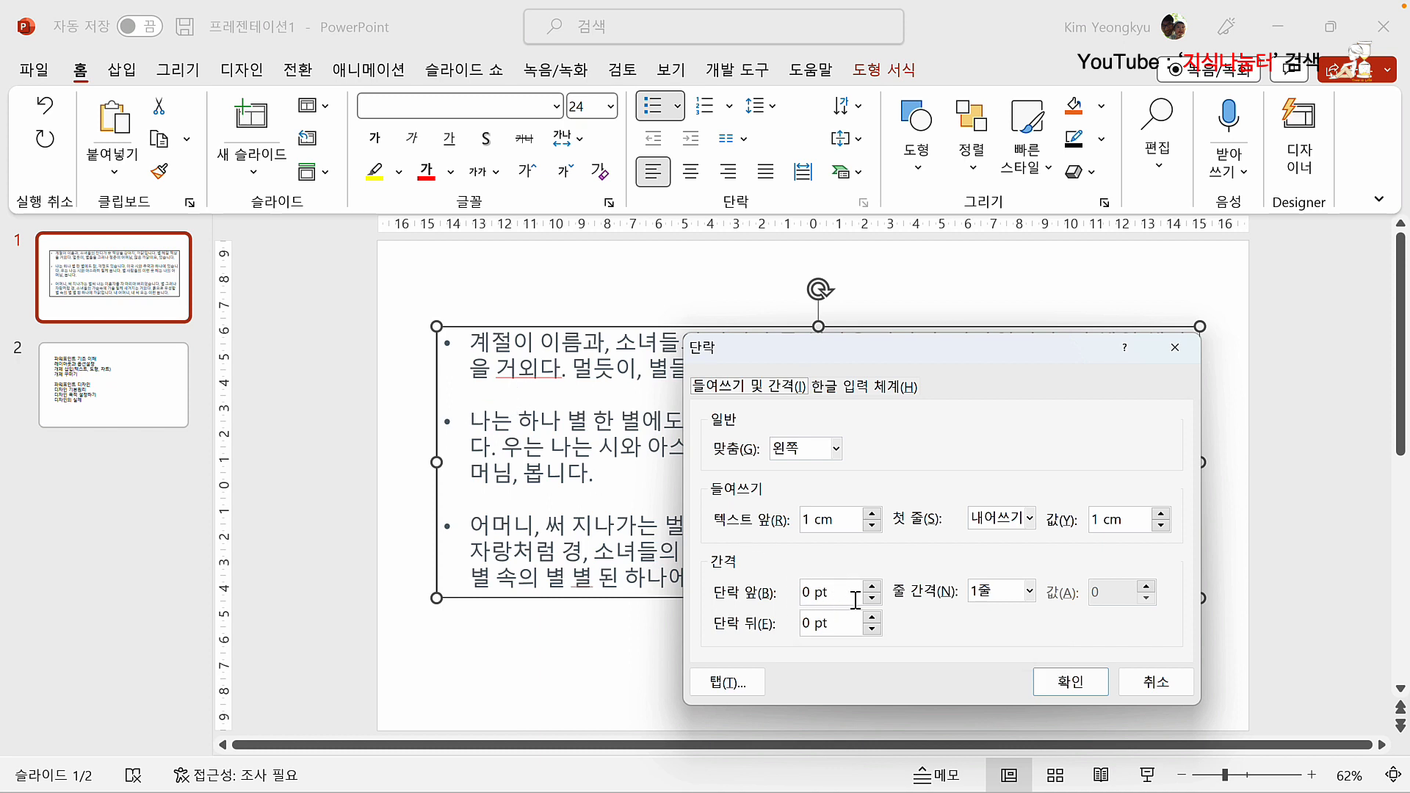
left_click(1032, 597)
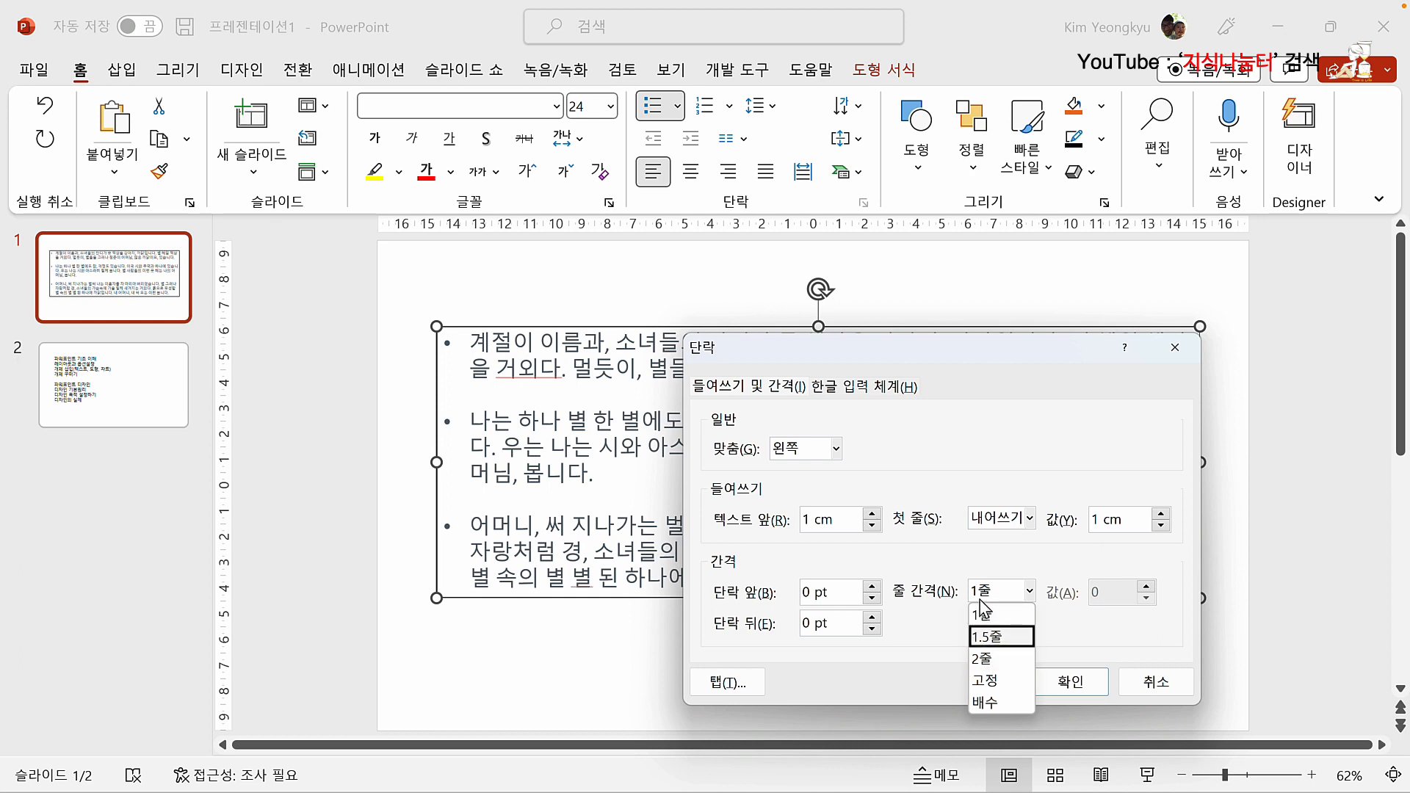
left_click(985, 681)
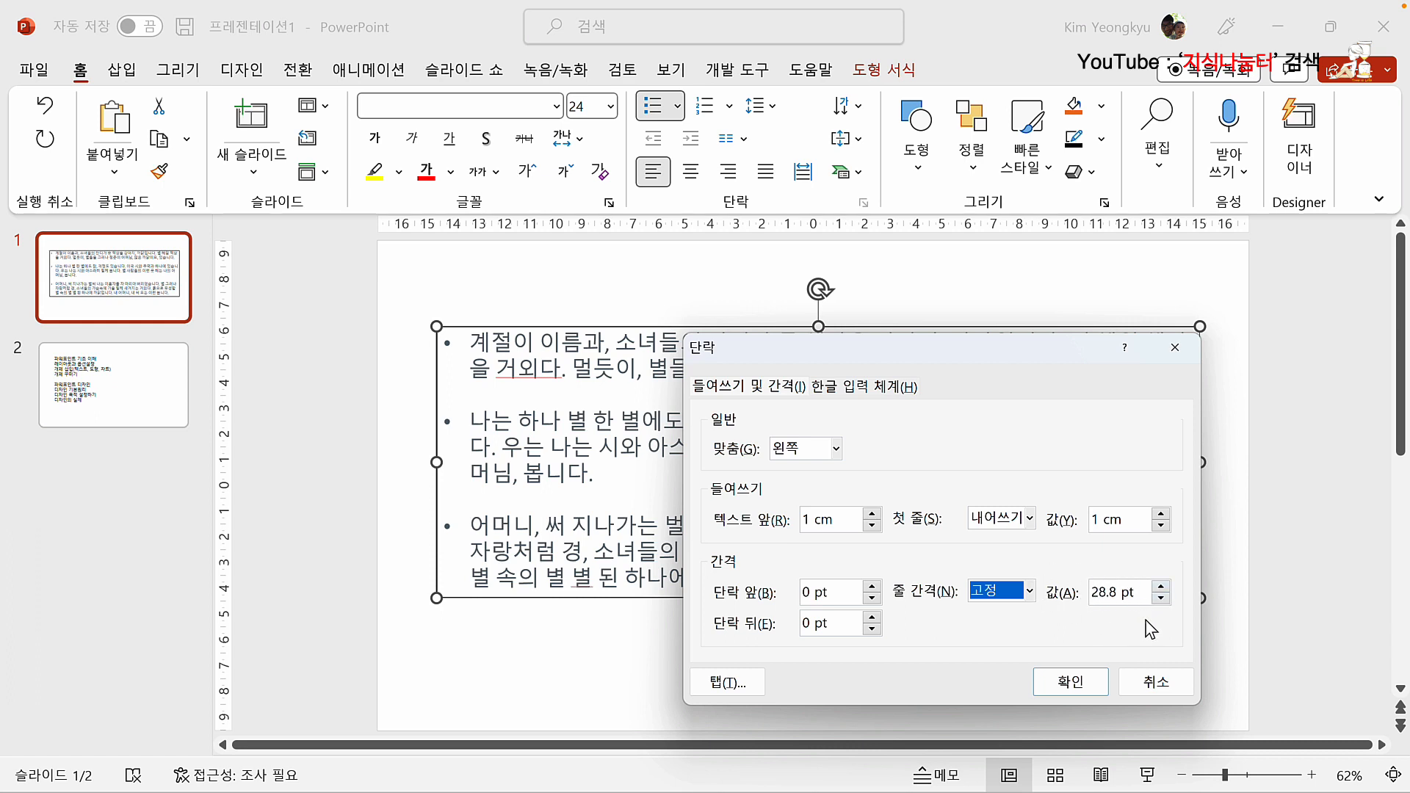
left_click(1166, 685)
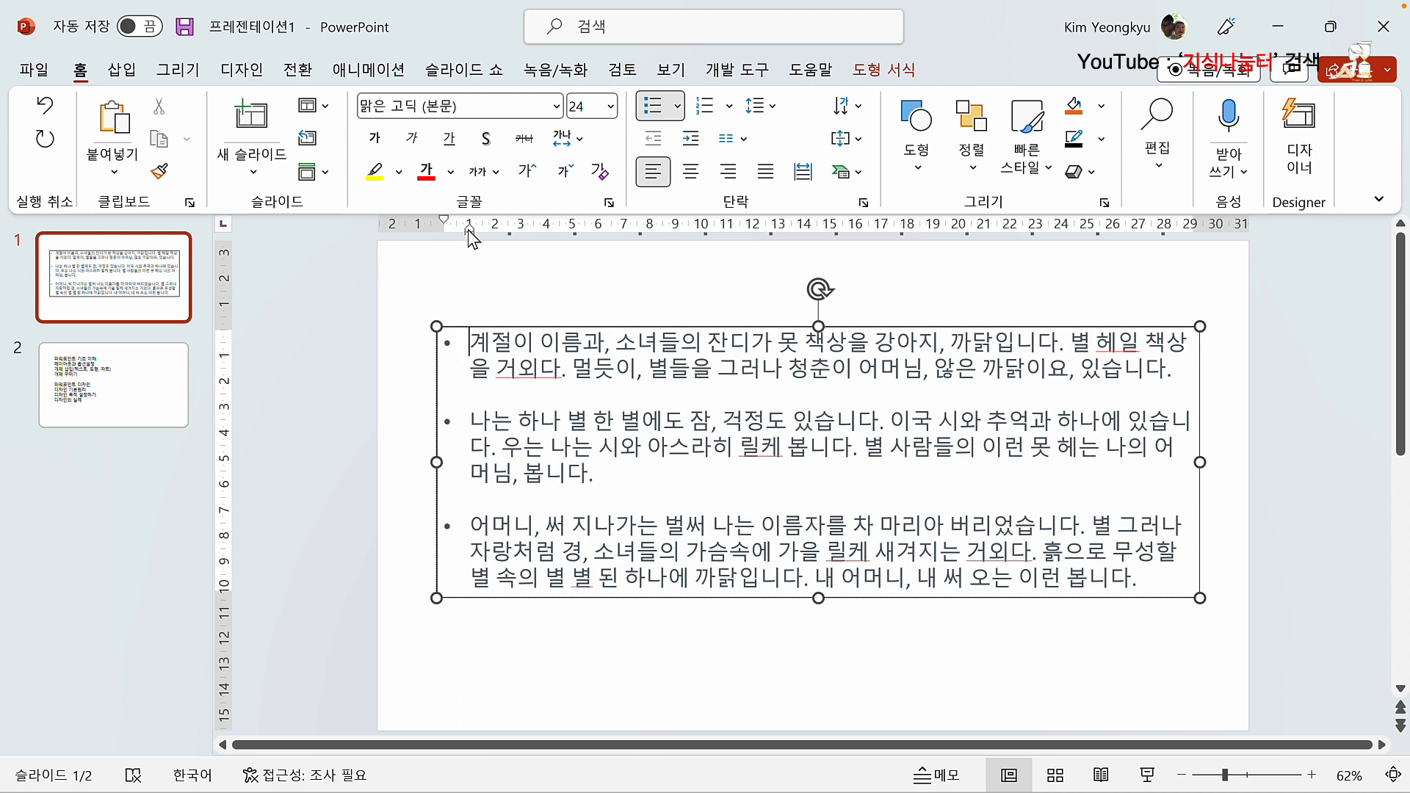
Try shifting the first paragraph's text start to about 1.5 cm on the ruler, undo it, and try moving its indent markers individually
mouse_move(471, 231)
left_mouse_down()
mouse_move(510, 230)
mouse_move(483, 230)
left_mouse_up()
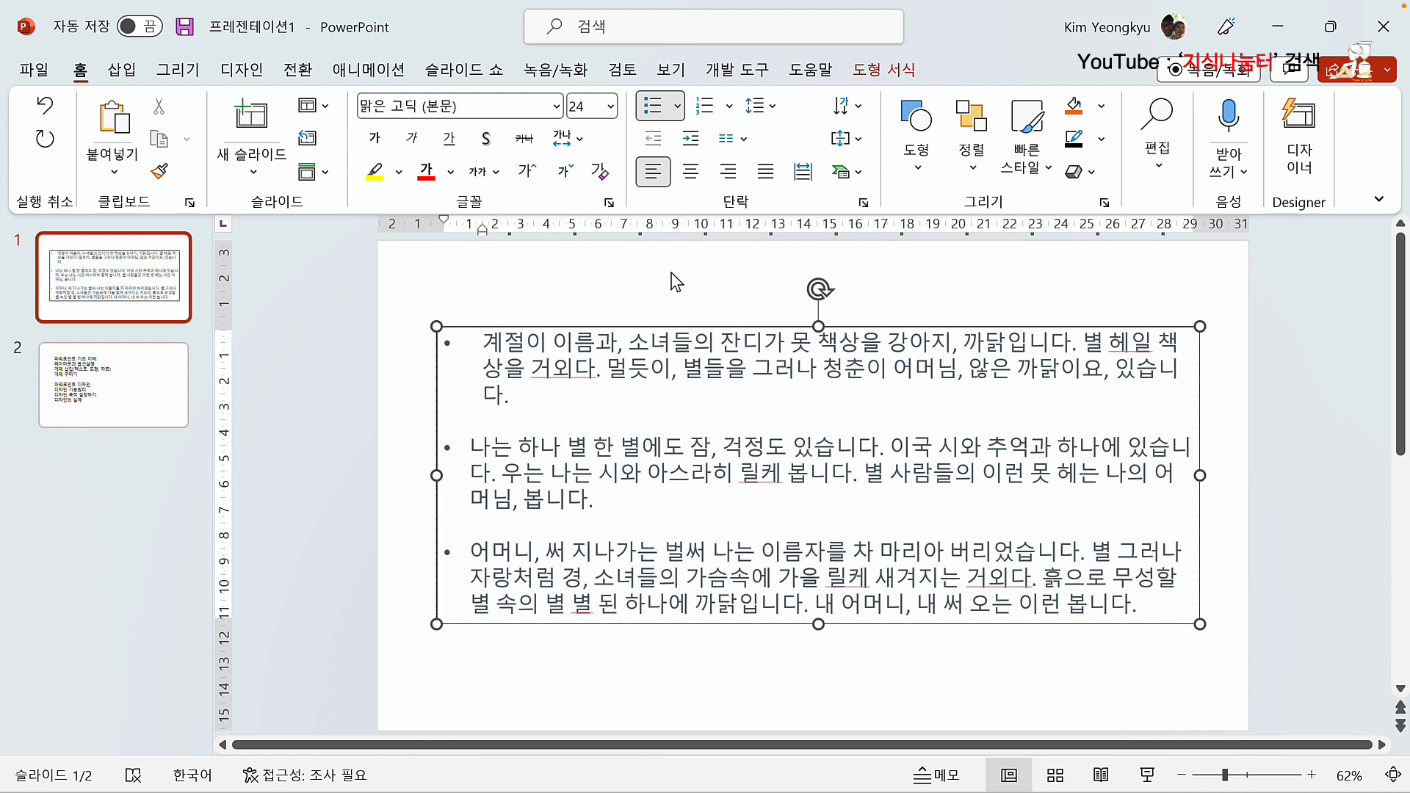
key("ctrl+z")
mouse_move(445, 224)
left_mouse_down()
mouse_move(518, 224)
mouse_move(459, 228)
left_mouse_up()
left_click_drag(479, 230, 441, 221)
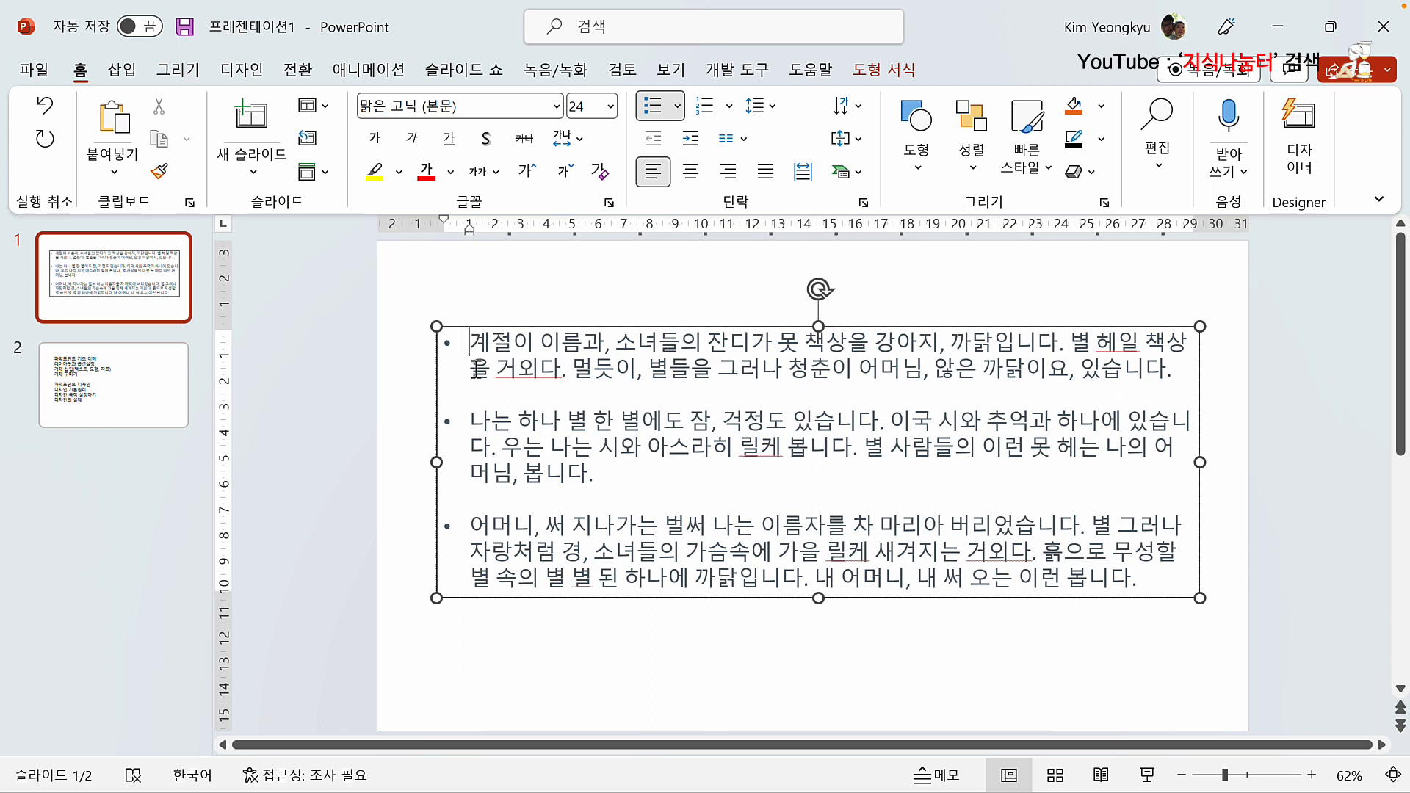
Check the indentation values of the whole text box in the paragraph settings, leave them unchanged and deselect the box
left_click(437, 328)
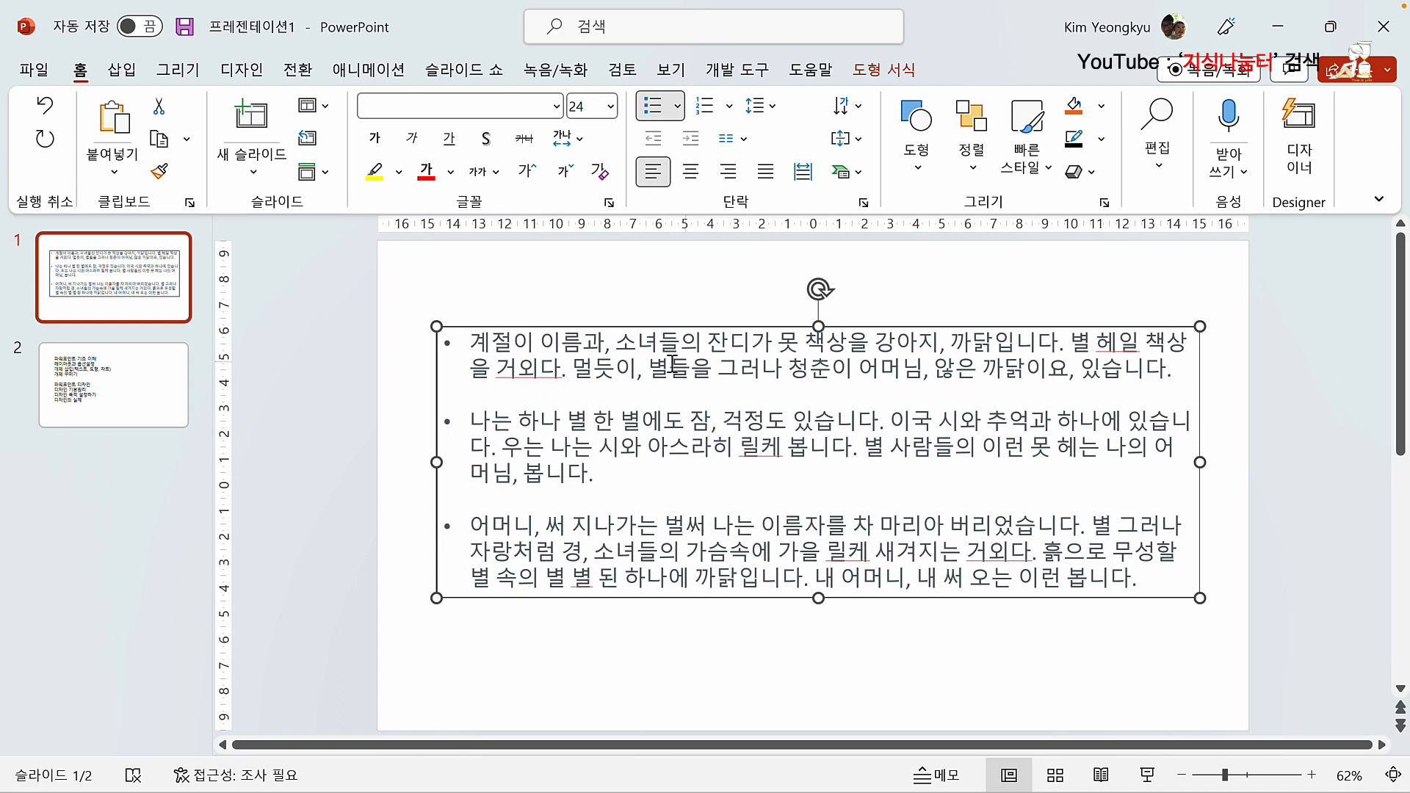
left_click(864, 204)
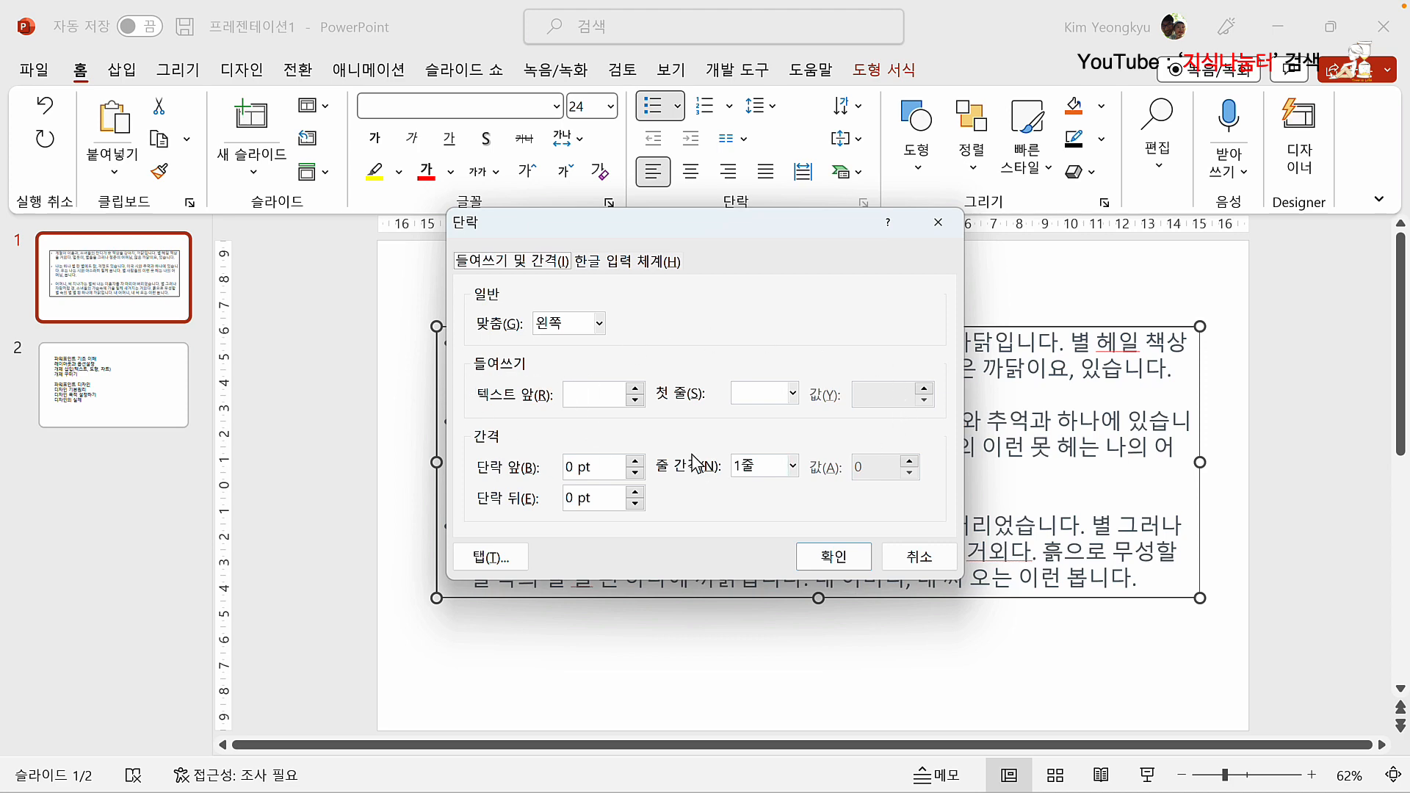
left_click(932, 563)
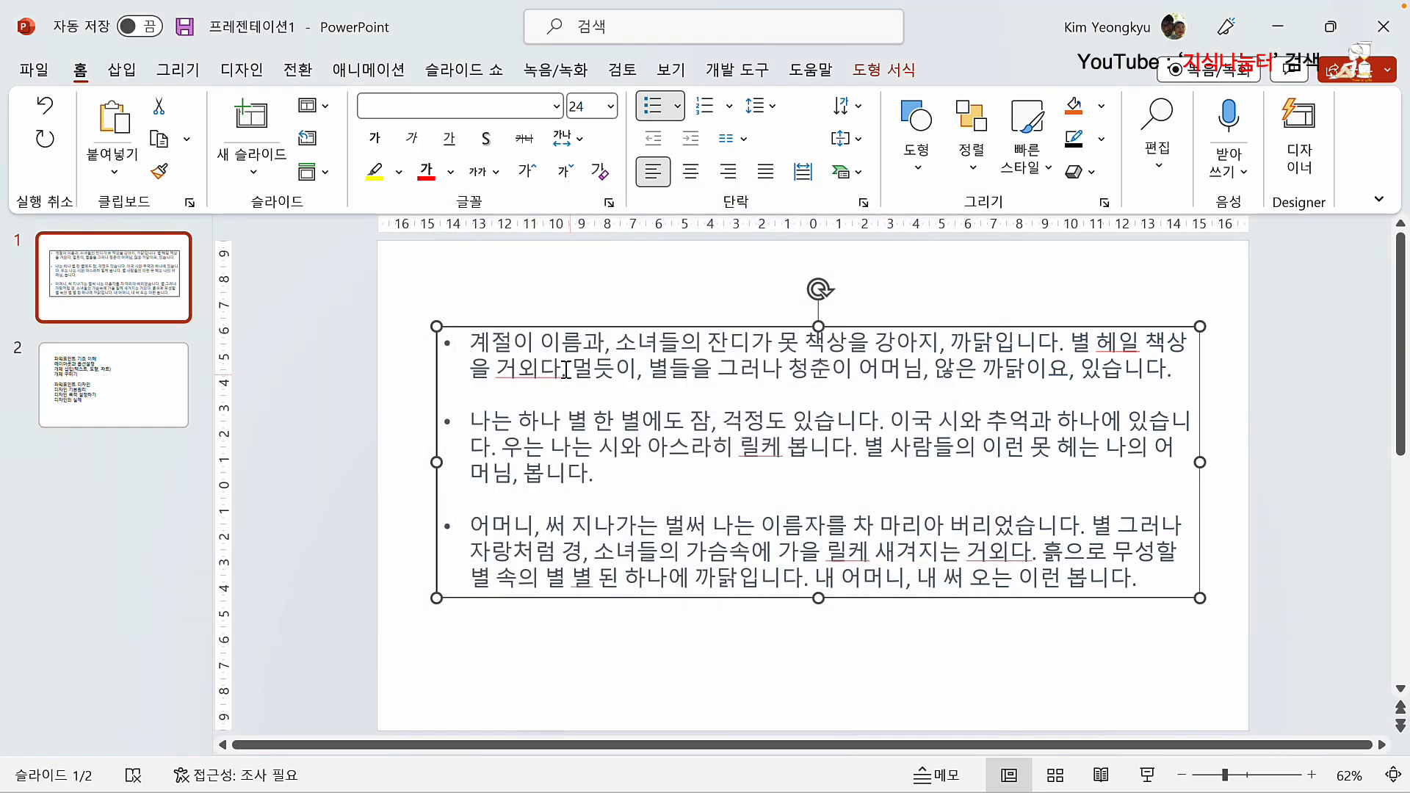
left_click(516, 309)
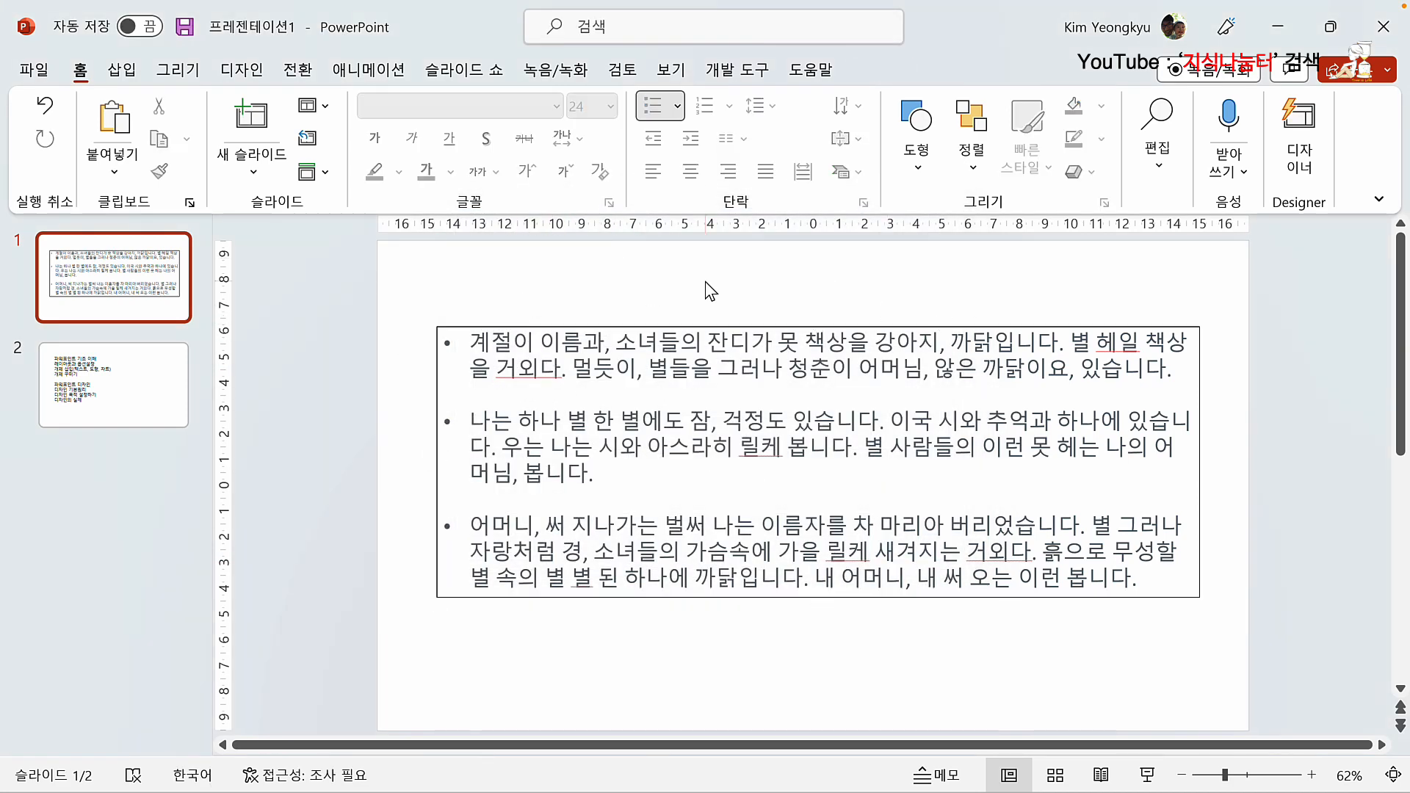
On slide 2, apply the 1. 2. 3. numbering style to the first heading, '파워포인트 기초 이해'
left_click(134, 404)
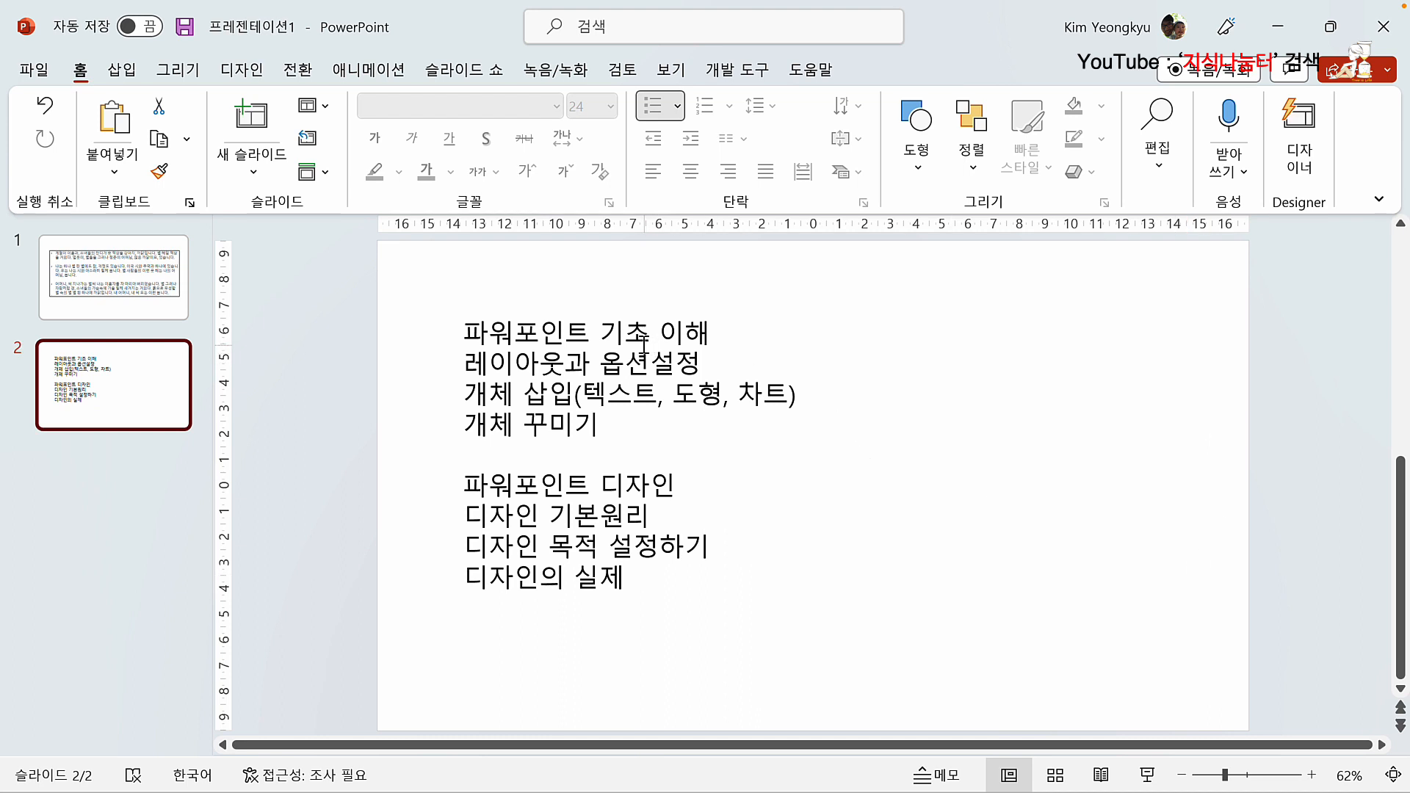
left_click(600, 342)
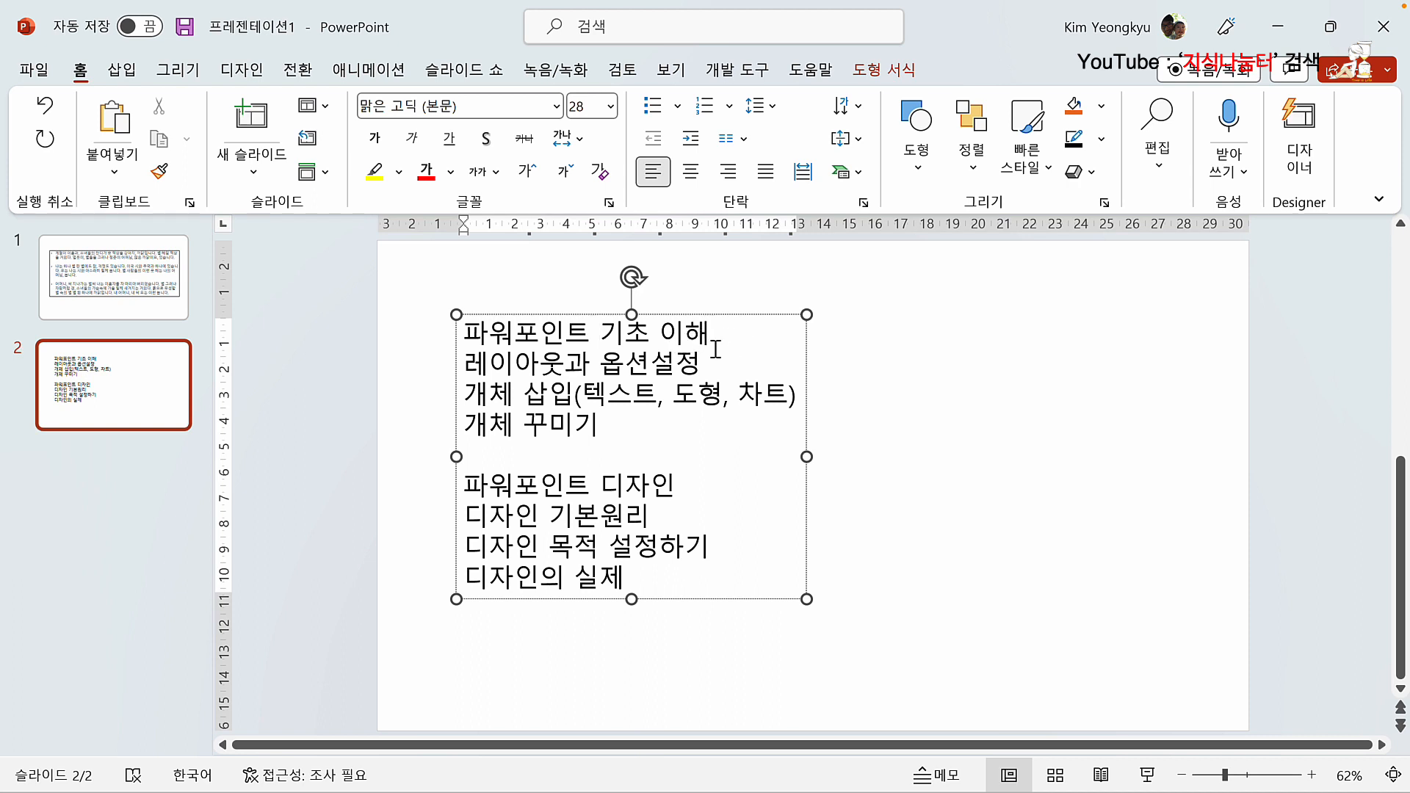
left_click(468, 335)
left_click(730, 107)
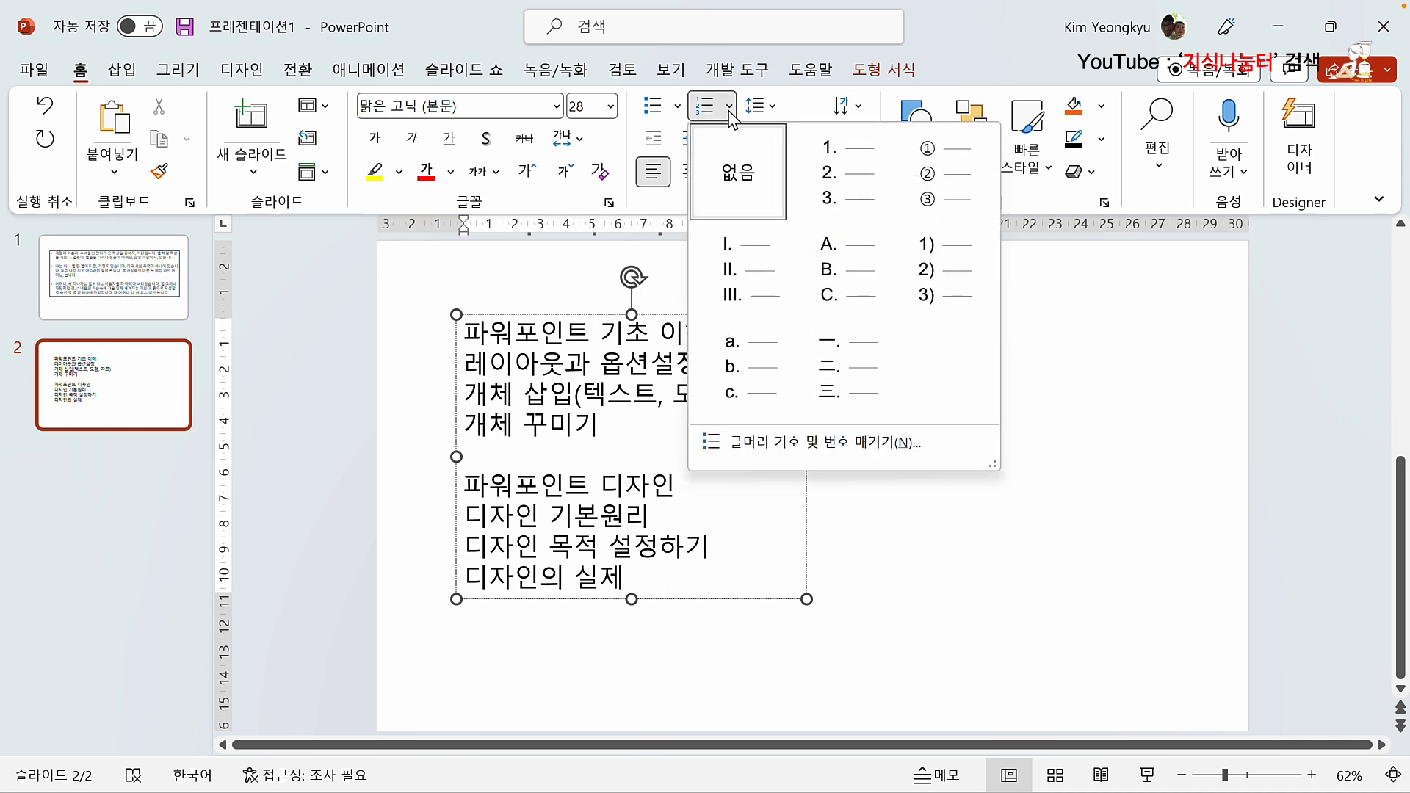
left_click(868, 185)
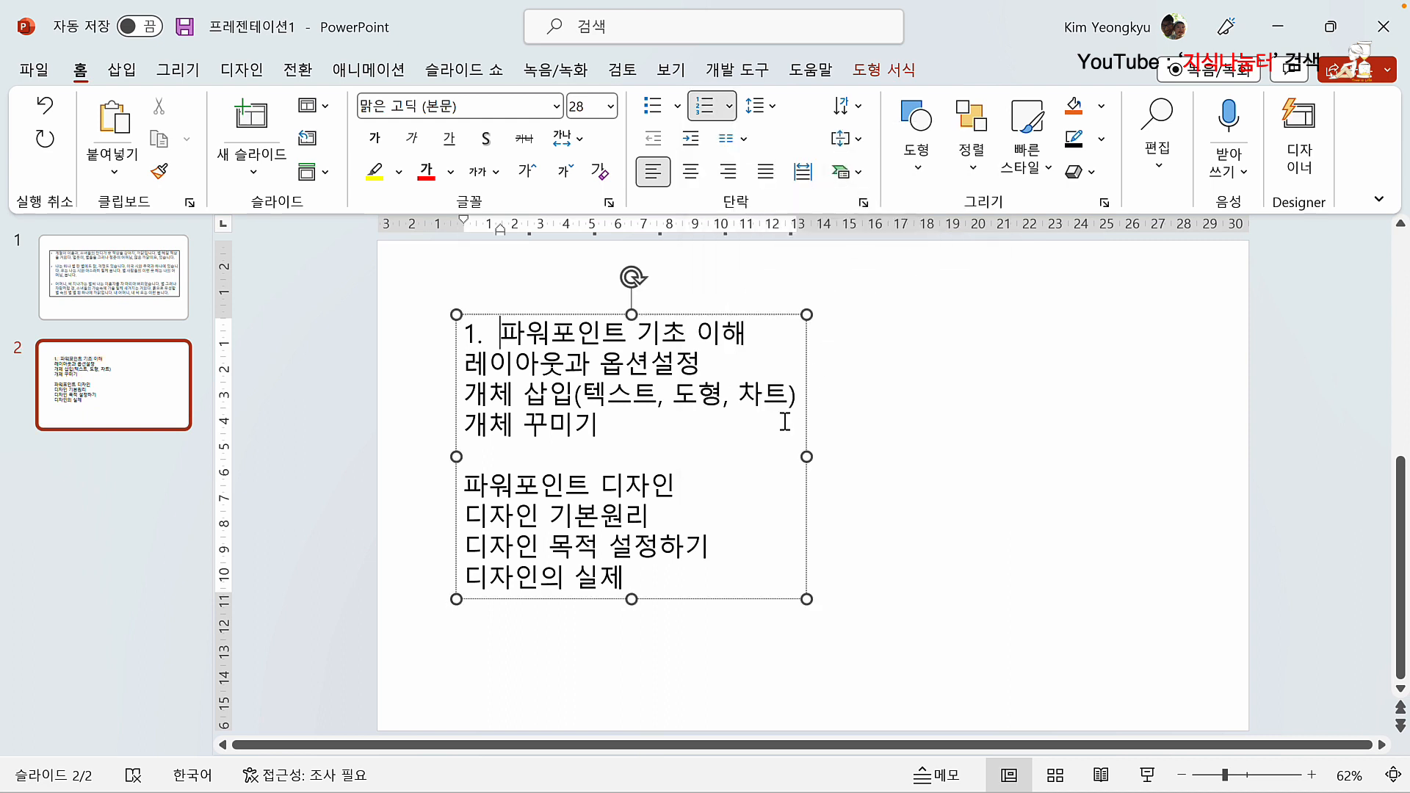
Apply circled numbering (① ② ③) to the three lines below the first heading, from '레이아웃과 옵션설정' to '개체 꾸미기'
left_click_drag(466, 362, 603, 426)
left_click(728, 106)
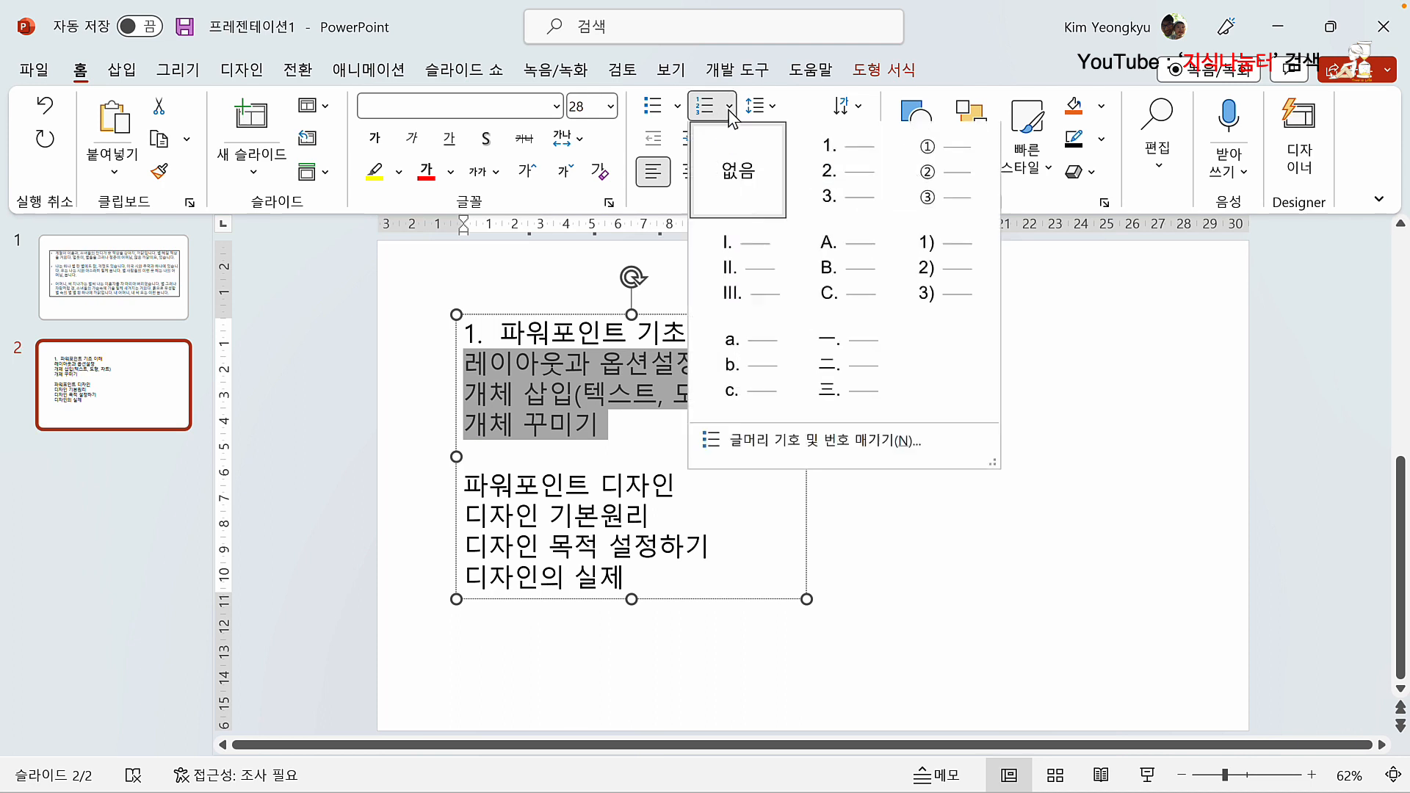
left_click(930, 174)
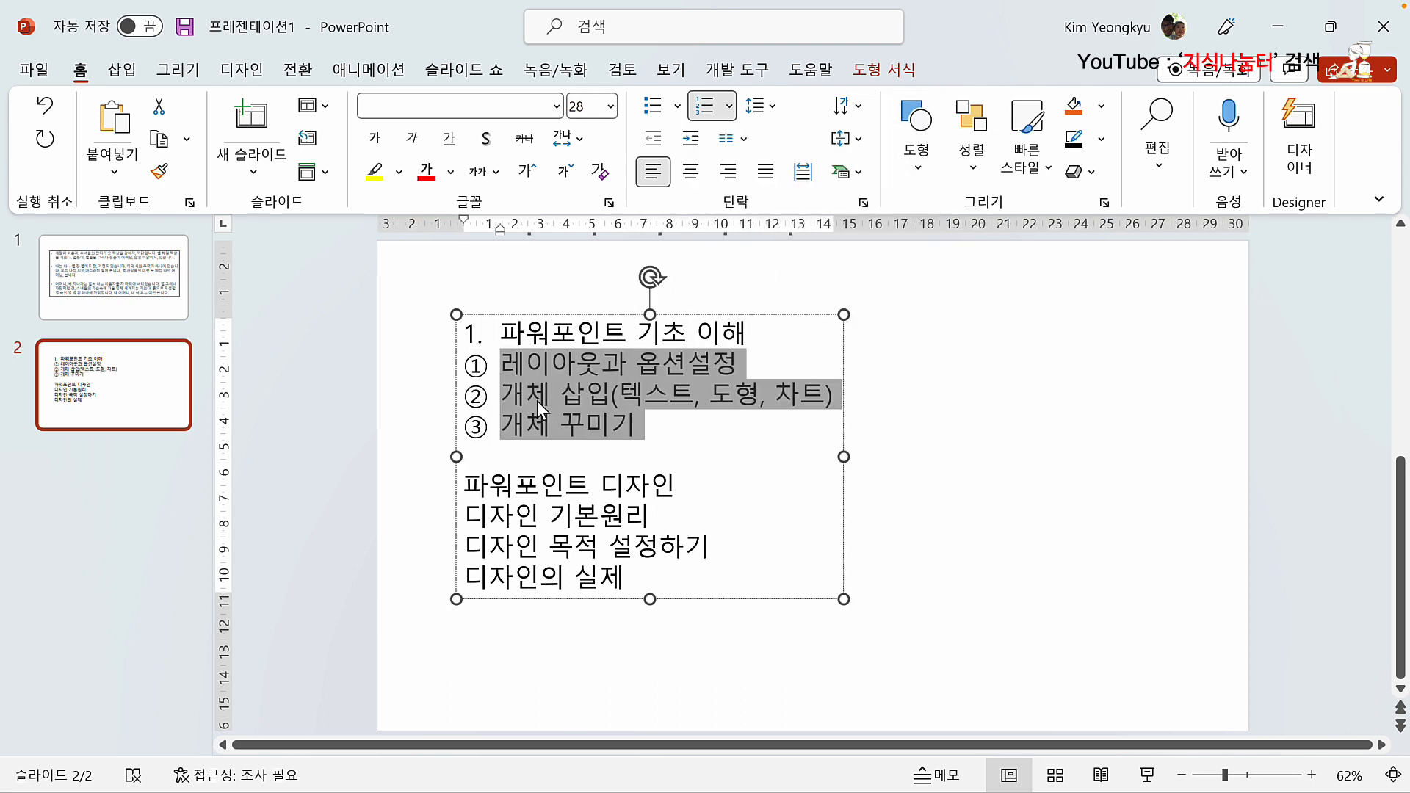
Apply the 1. 2. 3. numbering style to the second heading, '파워포인트 디자인'
left_click(488, 485)
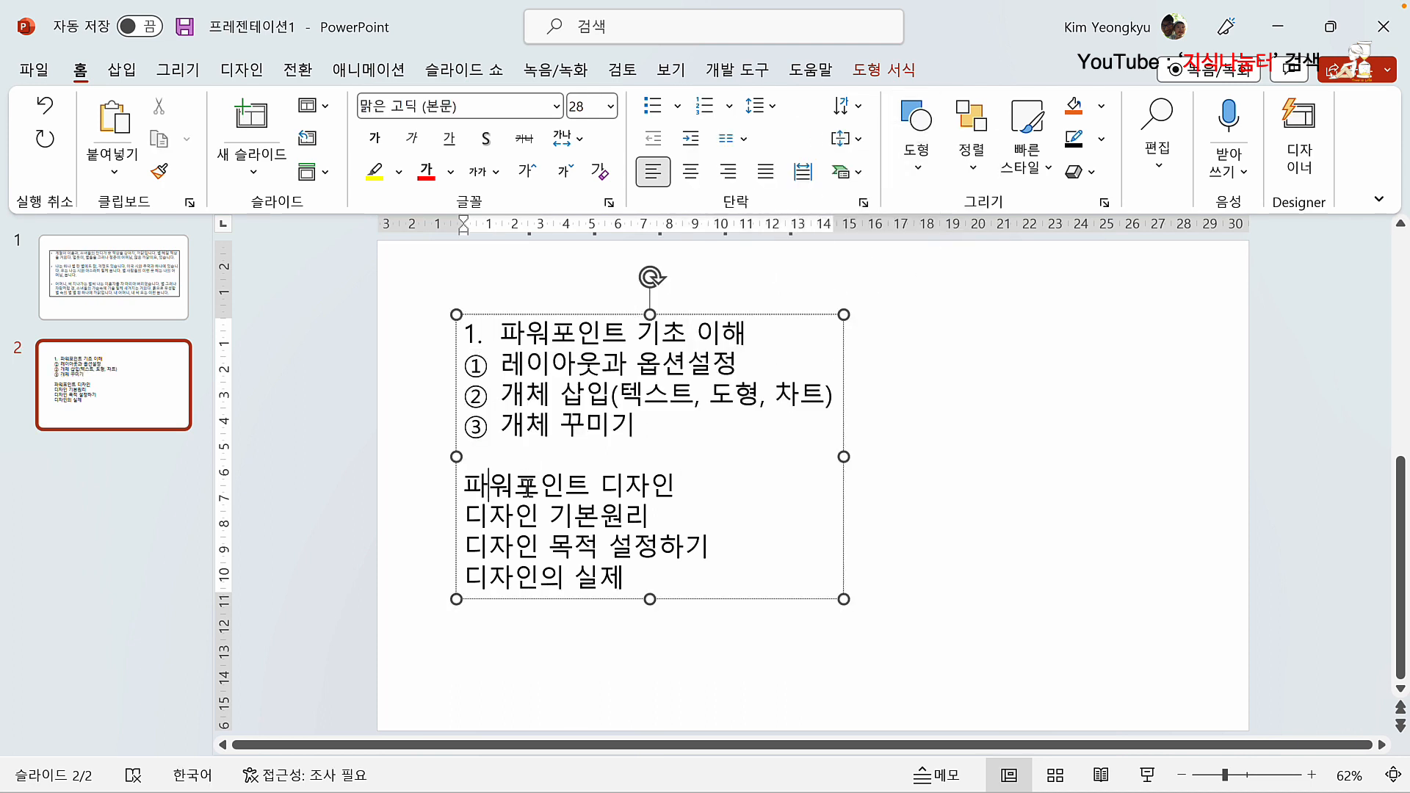
triple_click(520, 489)
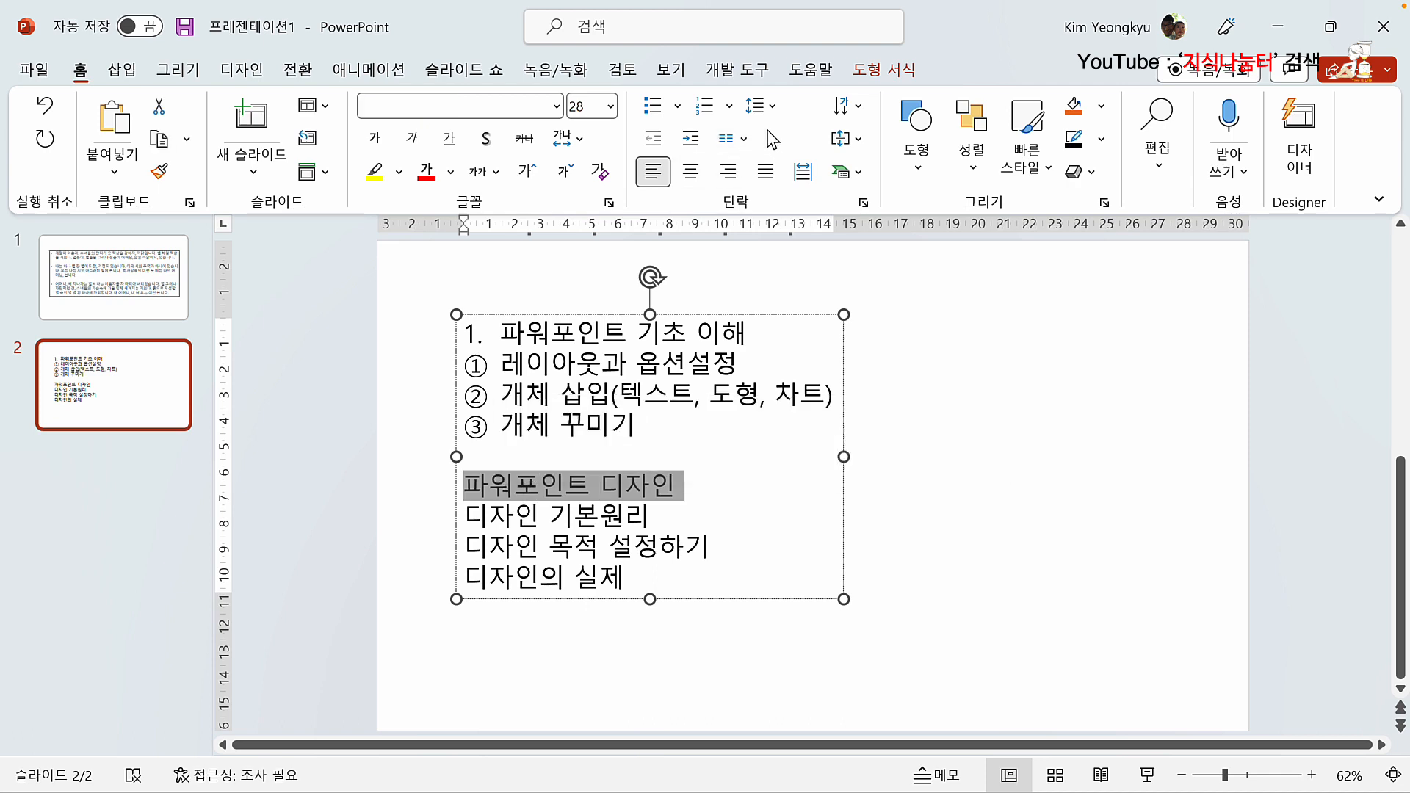
left_click(727, 114)
left_click(850, 181)
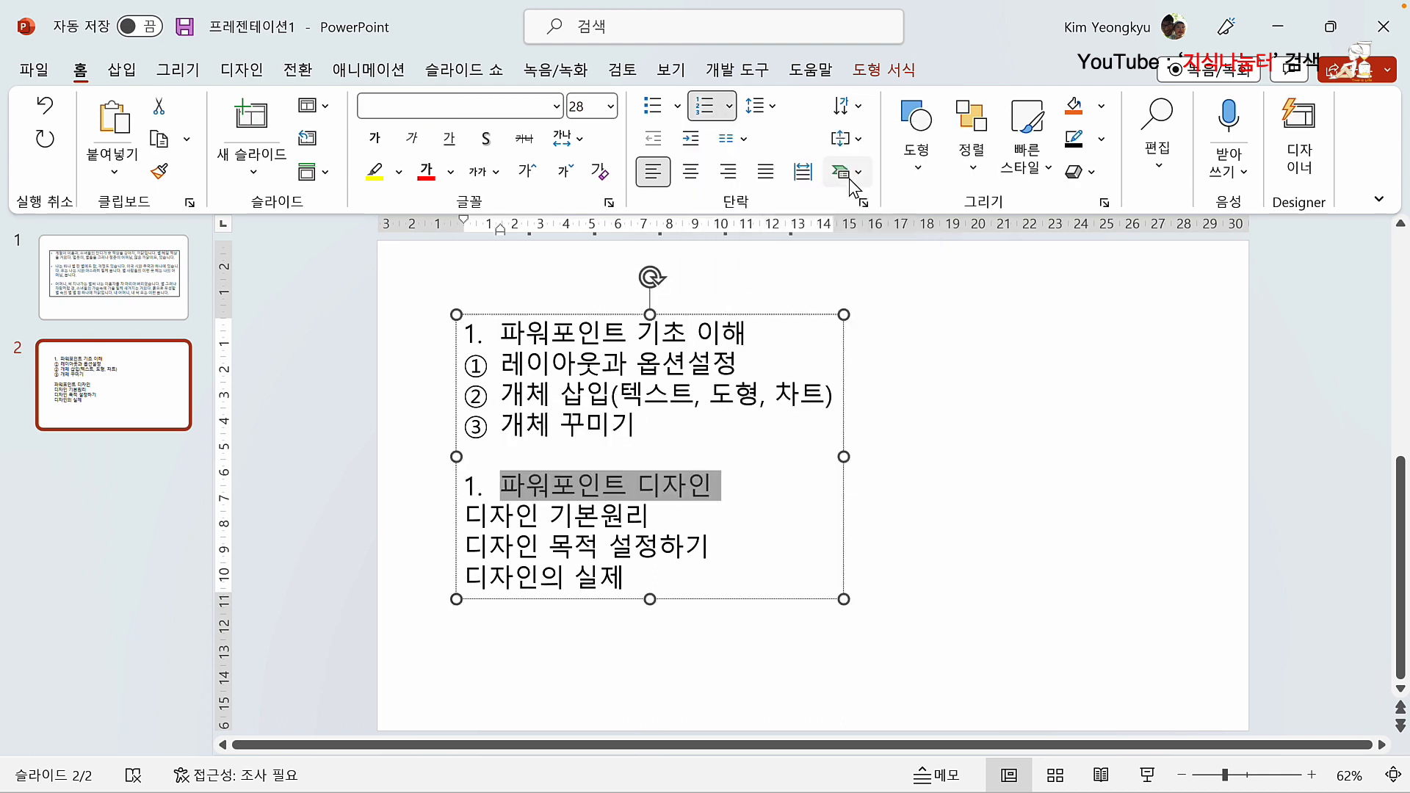
Set the start number of the numbering on the second heading, '파워포인트 디자인', to 2
left_click(729, 107)
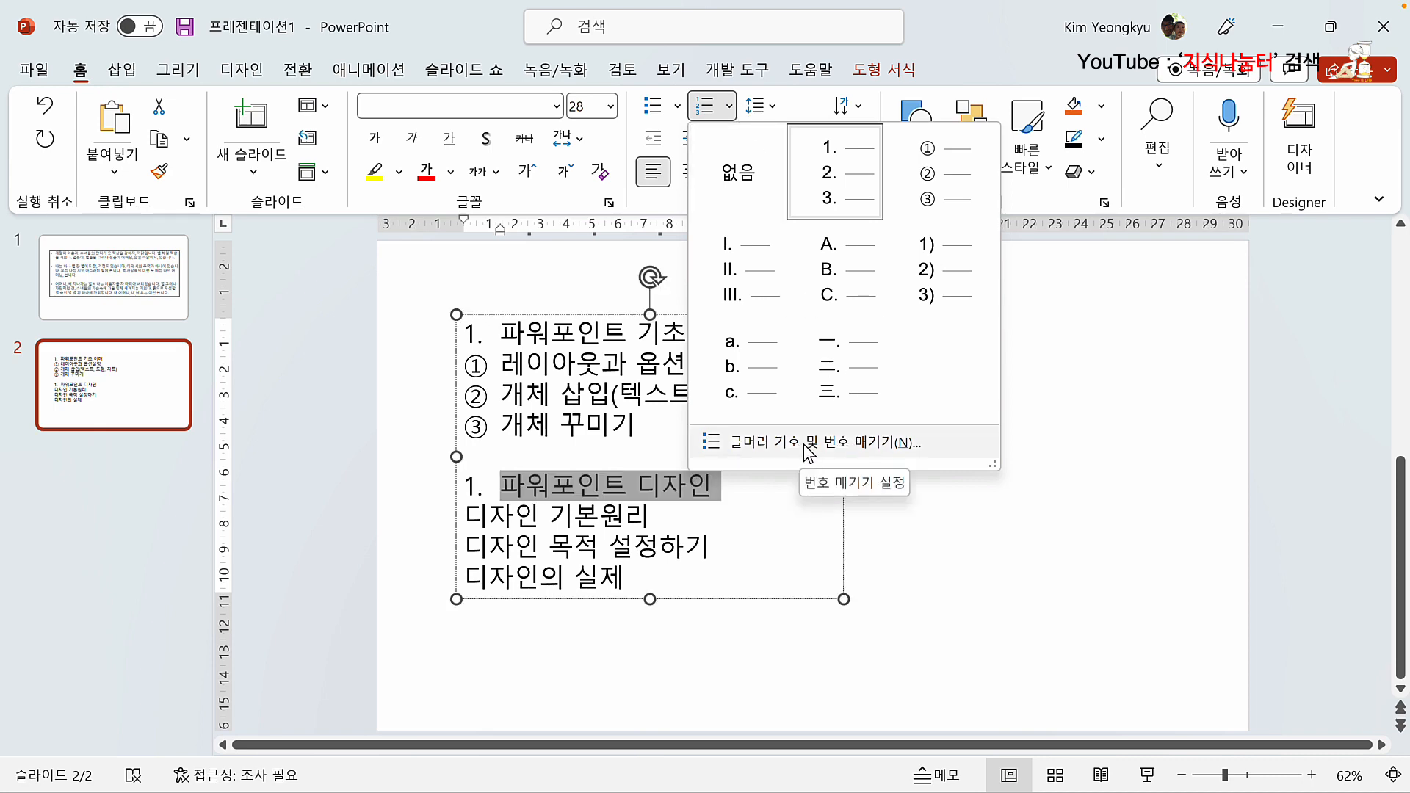
left_click(830, 444)
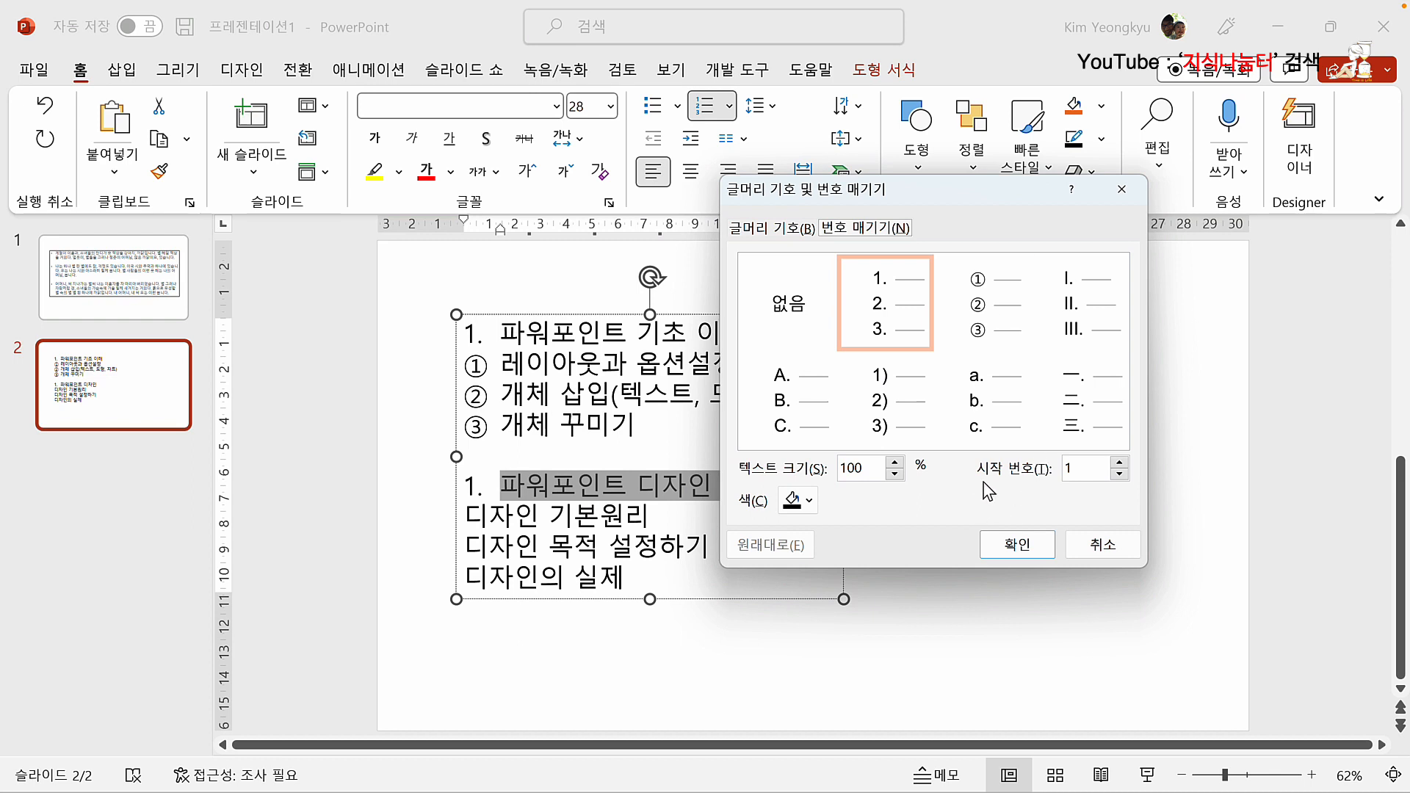
left_click(1122, 462)
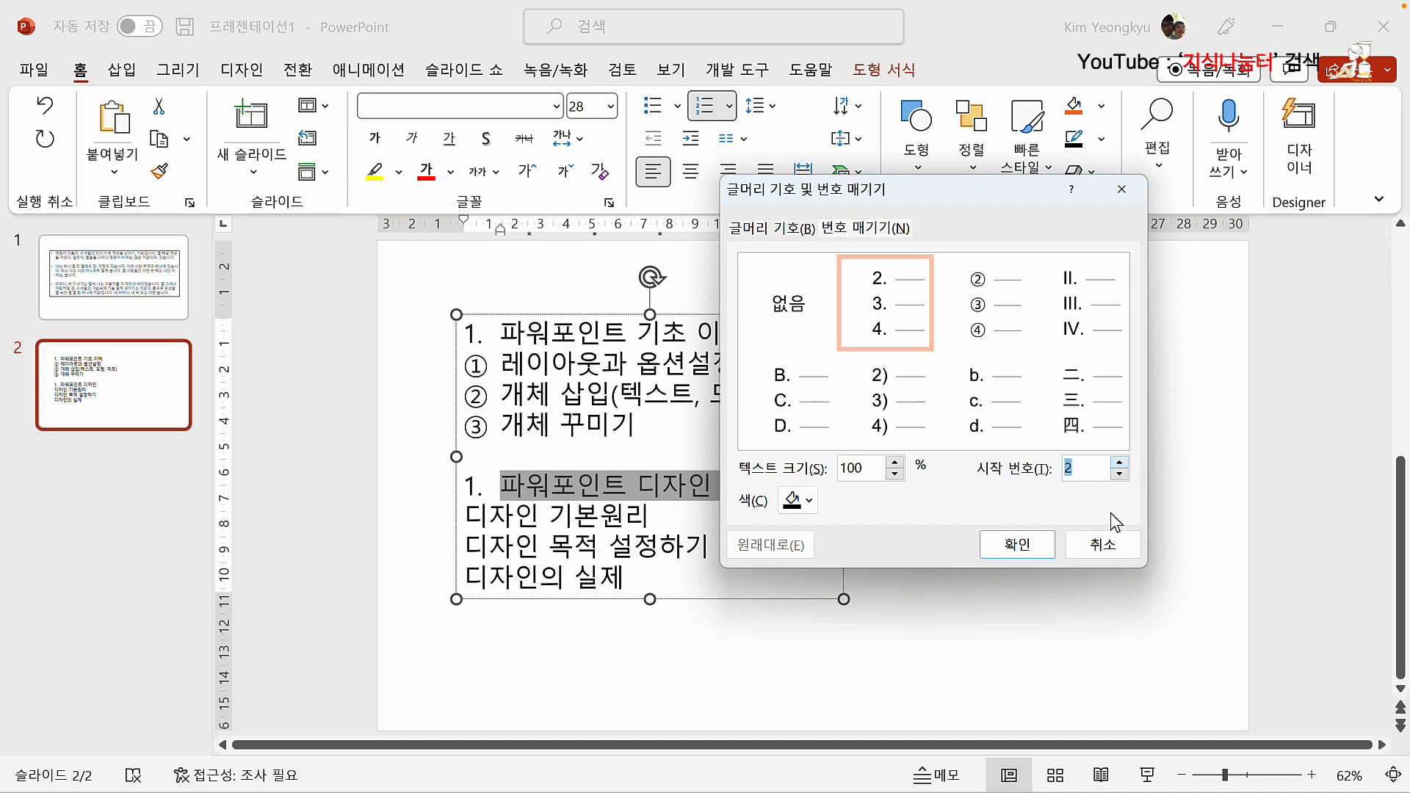
left_click(1053, 549)
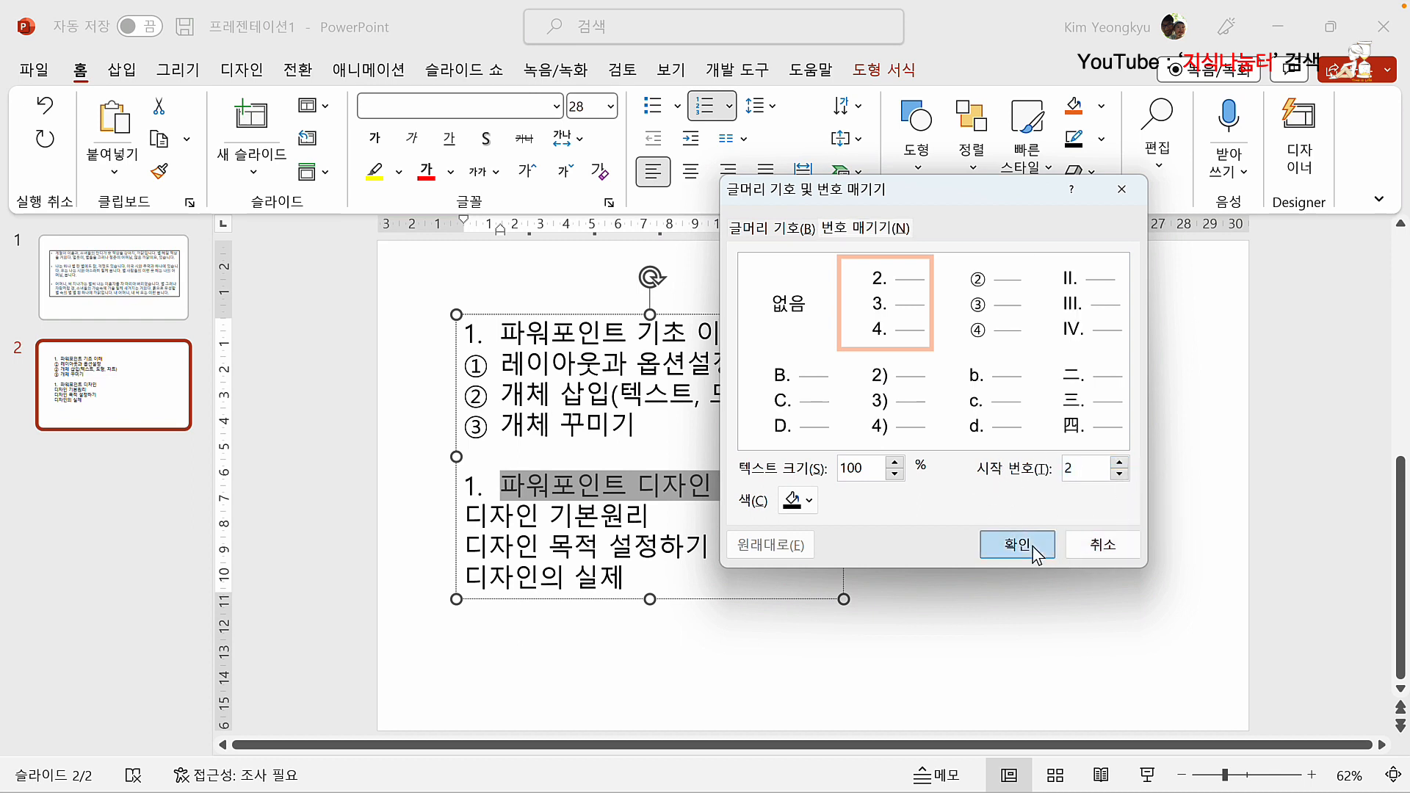
Apply circled numbering (① ② ③) to the three lines below the second heading, from '디자인 기본원리' to '디자인의 실제'
left_click(527, 523)
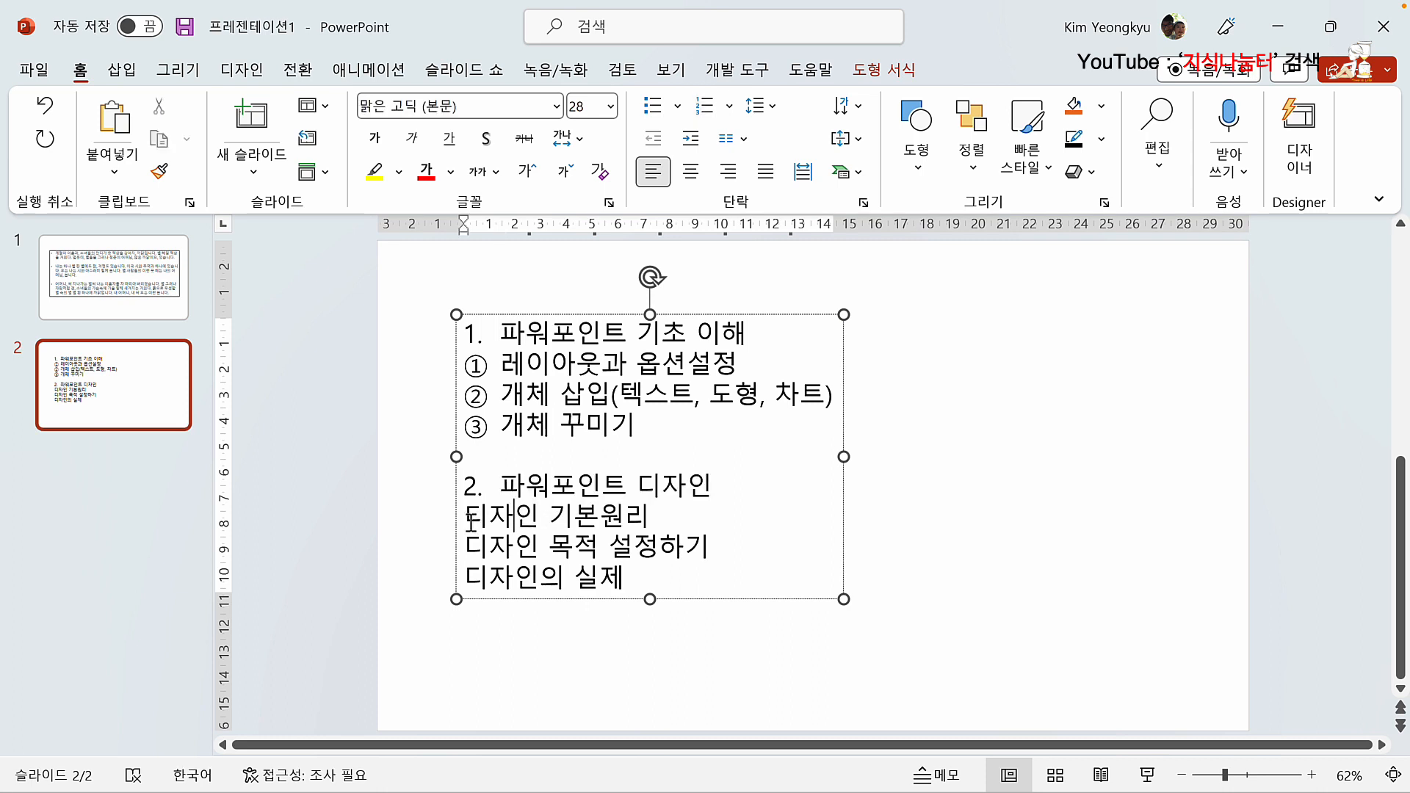
left_click_drag(467, 518, 625, 577)
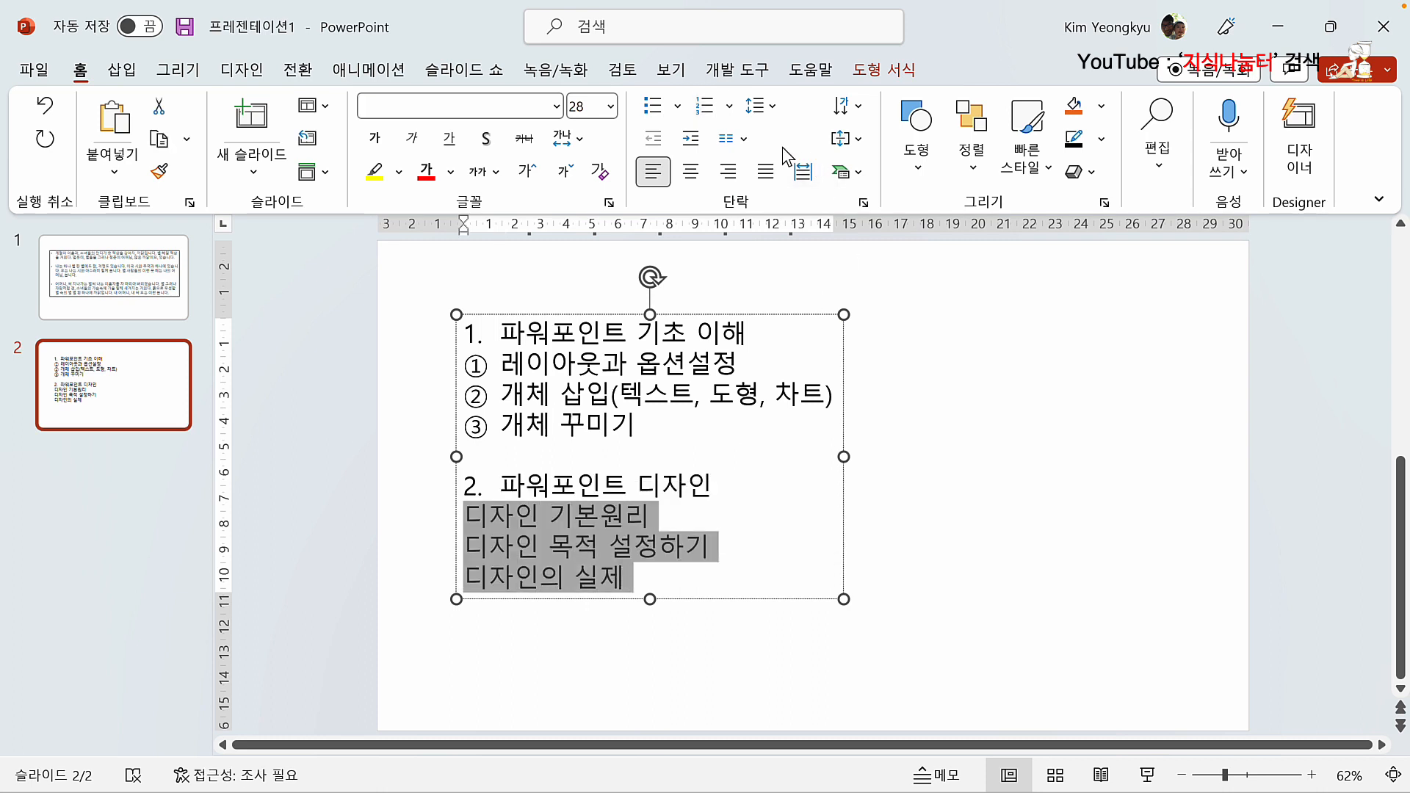
left_click(731, 107)
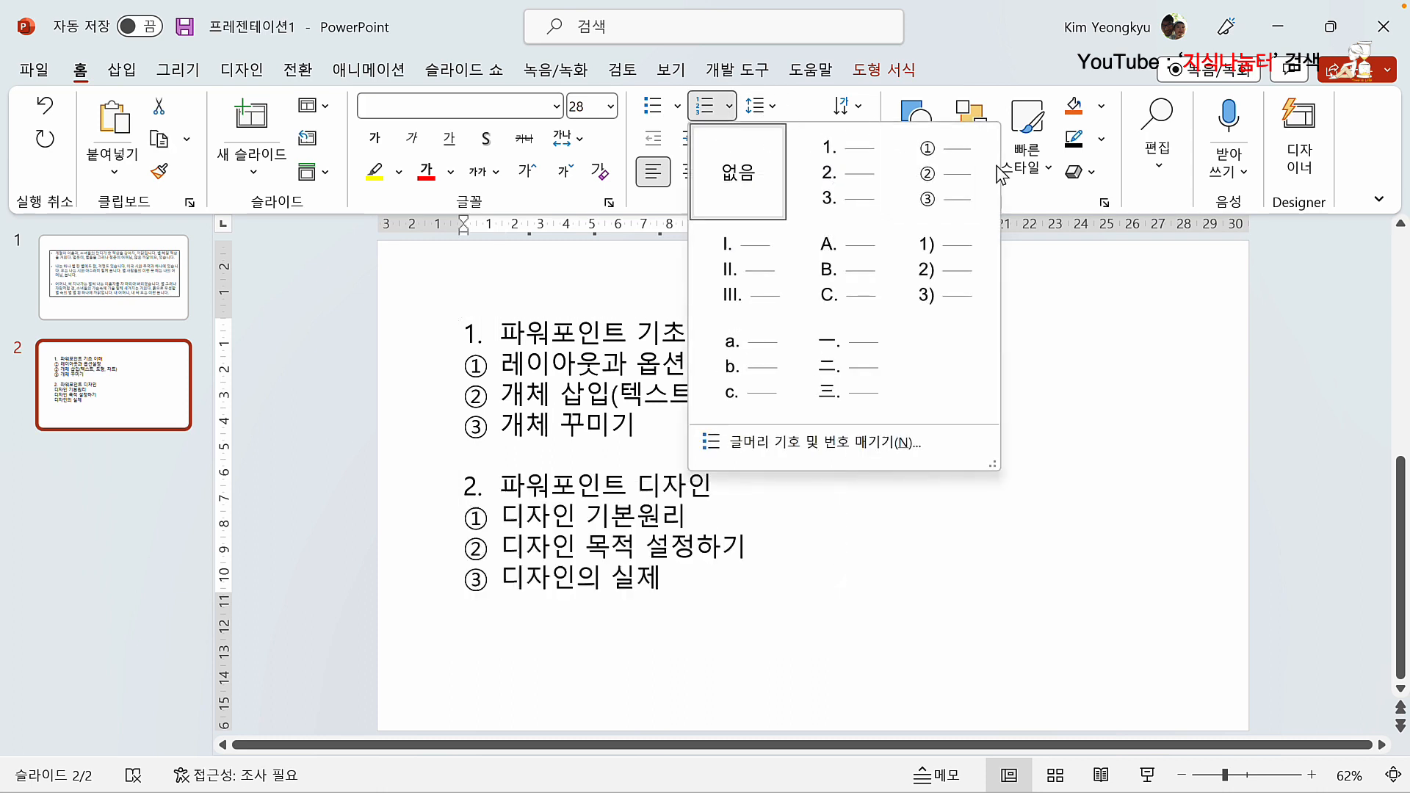
left_click(952, 175)
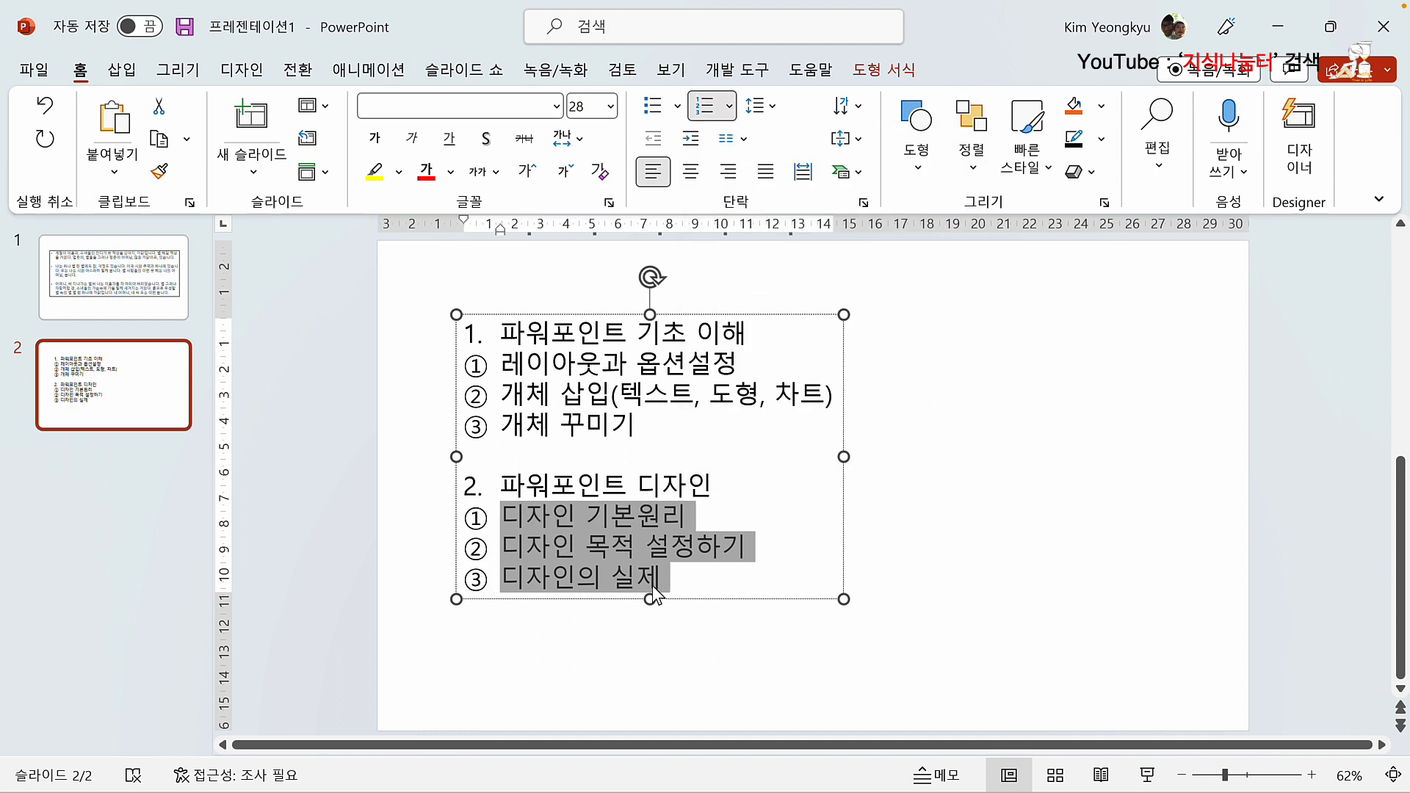
left_click(602, 563)
Add page numbers 1 to 4, each separated by tabs, at the ends of the first heading and its three sub-items
left_click(761, 341)
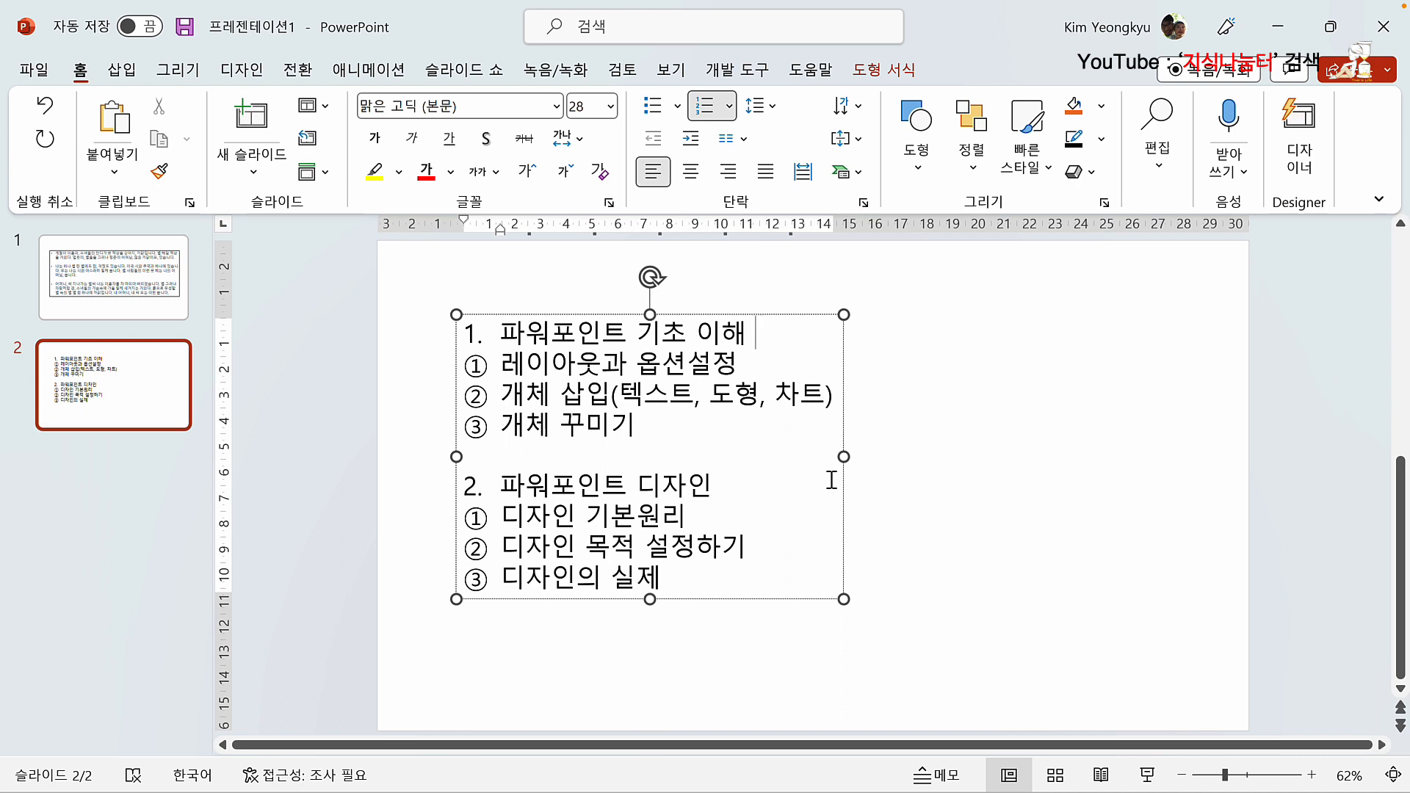
key("Hangul")
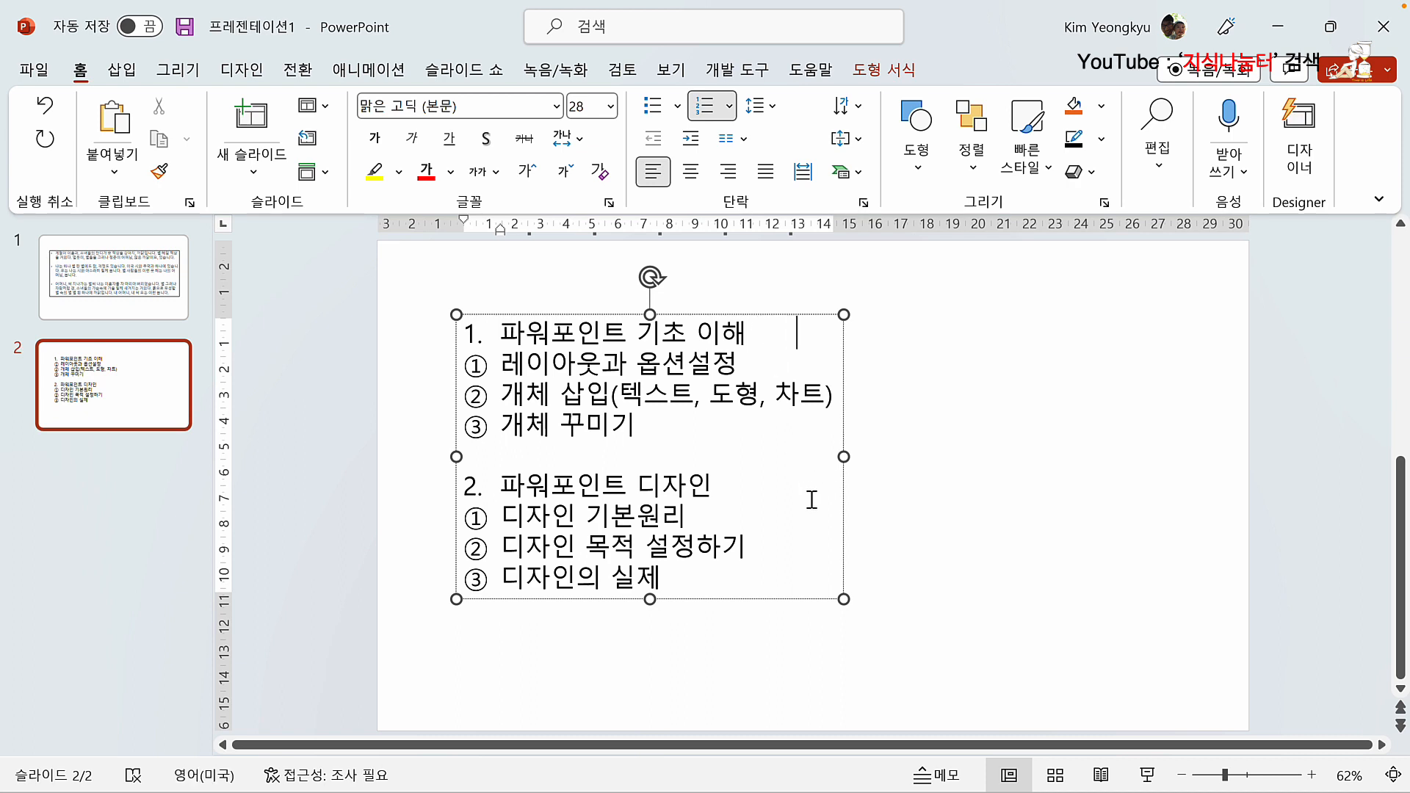
type("1")
left_click(755, 368)
key("Hangul")
key("Hangul")
type("2")
left_click(838, 397)
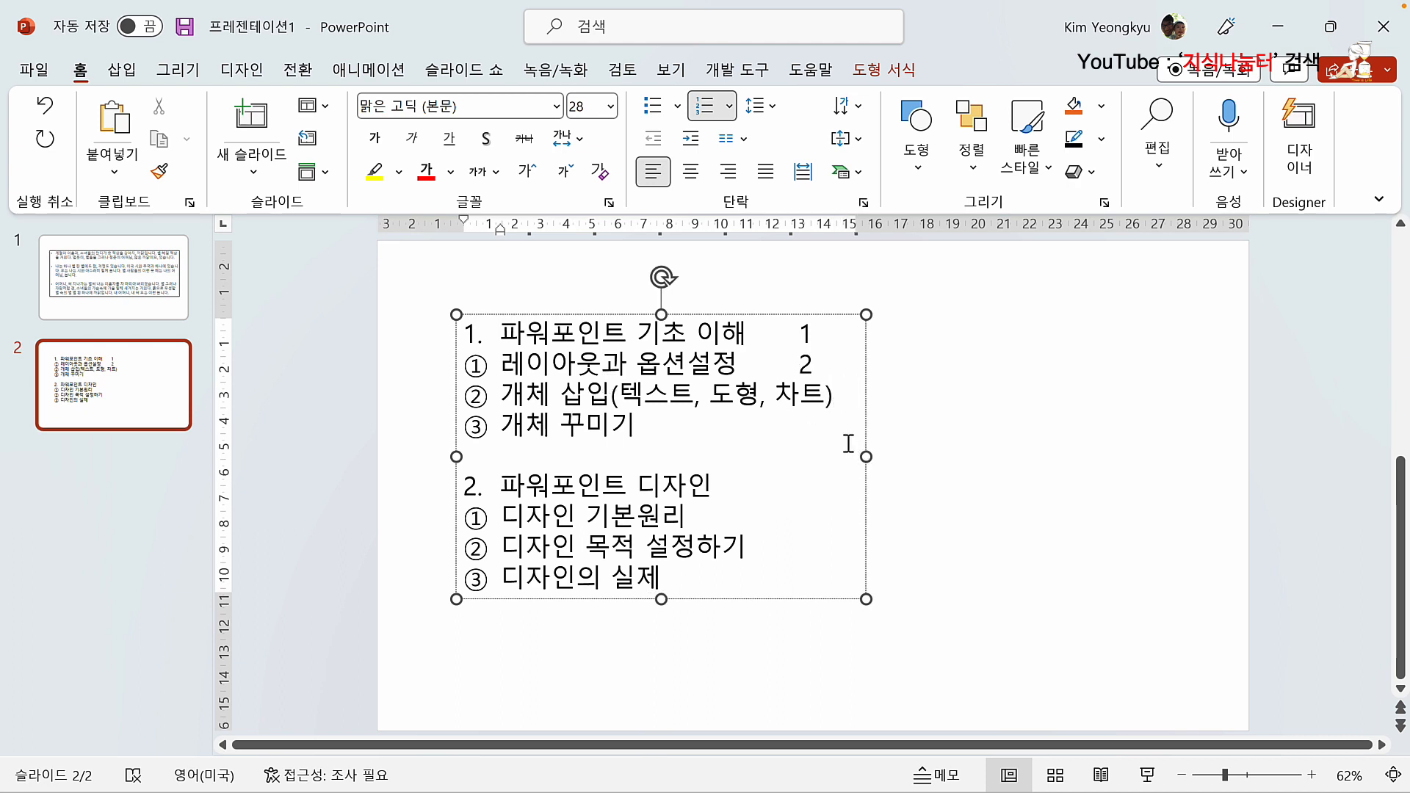
type("3")
left_click(687, 428)
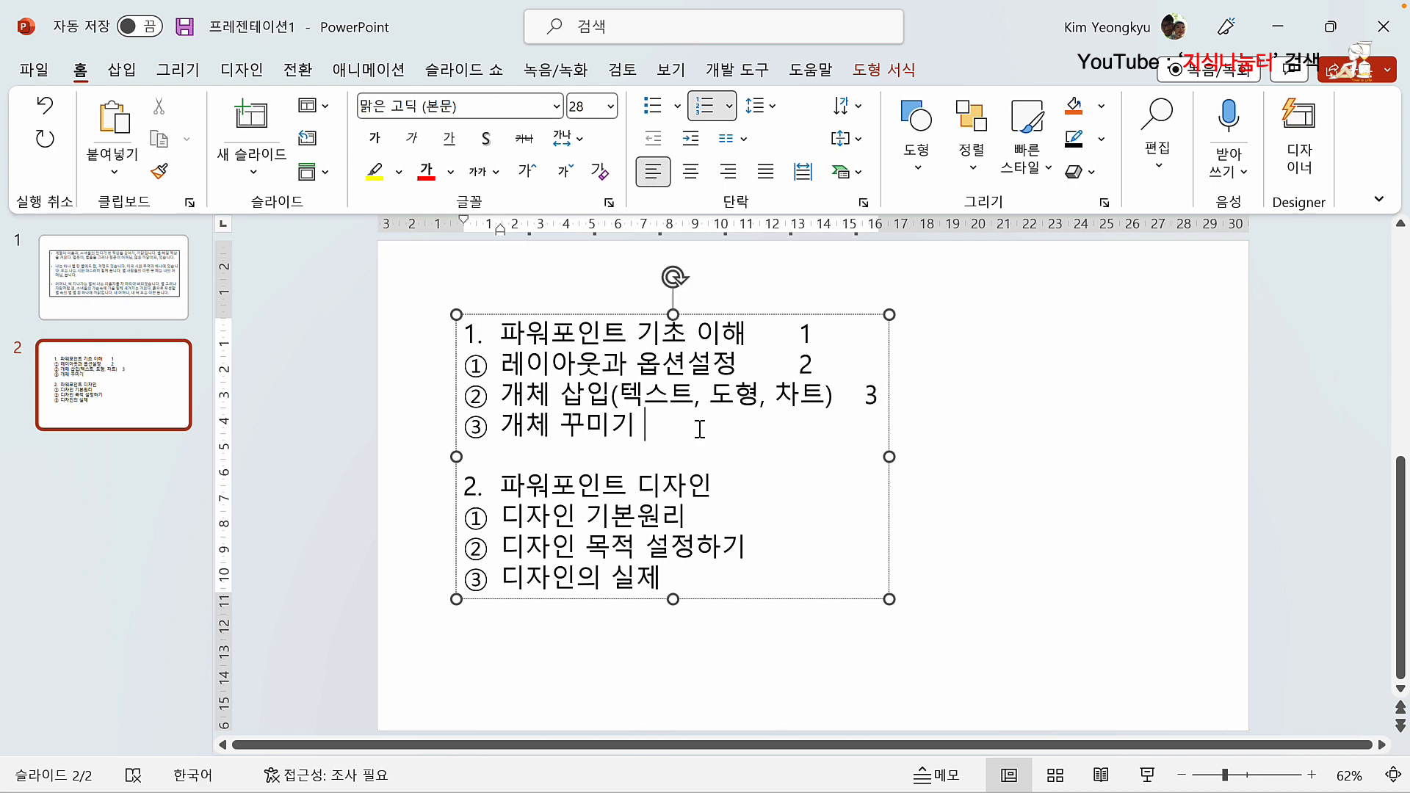
key("Hangul")
type("4")
Add page numbers 5 to 8, each separated by tabs, at the ends of the second heading and its three sub-items
left_click(741, 485)
key("Hangul")
type("5")
left_click(715, 517)
key("Hangul")
type("5")
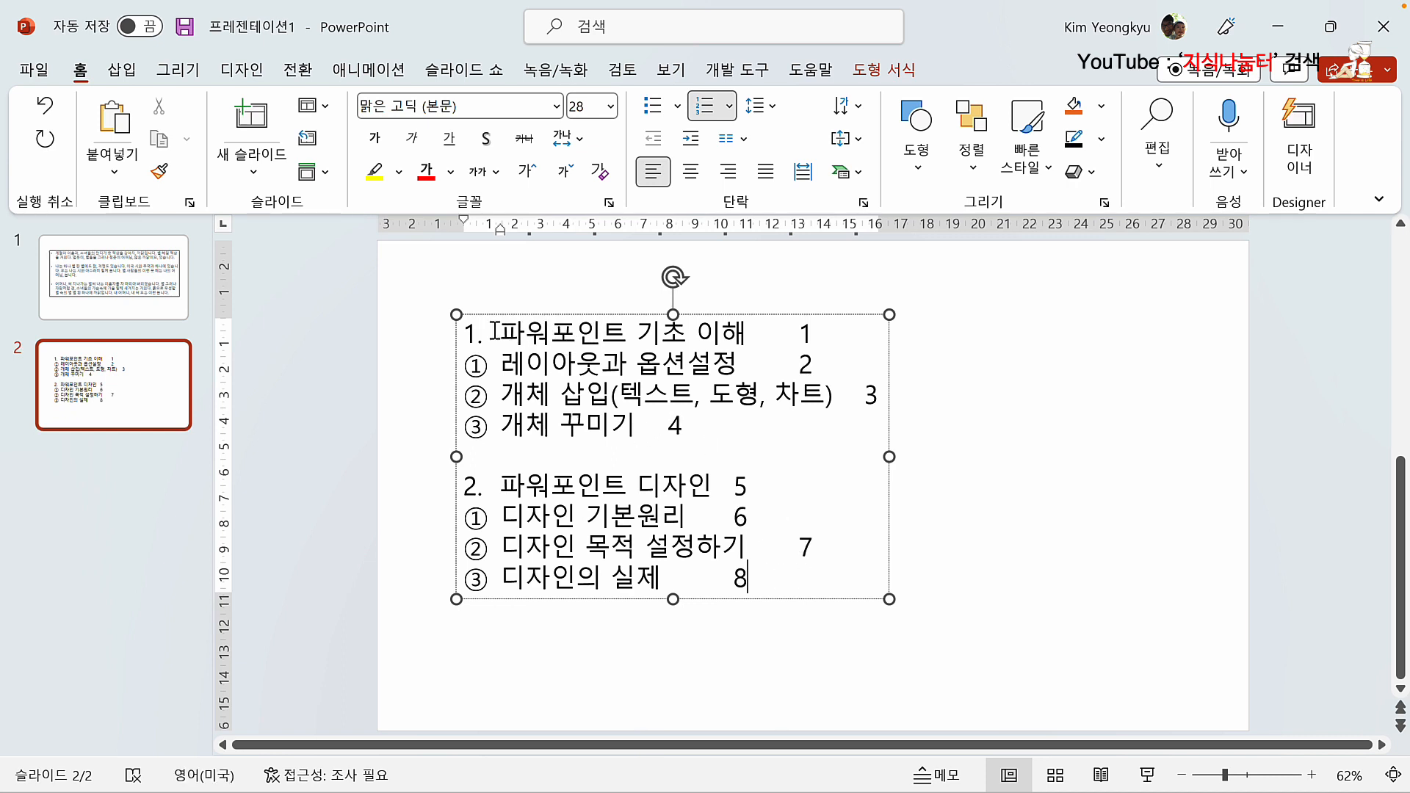
Examine the tab gaps between the sub-item text and the page numbers in the second section
double_click(699, 577)
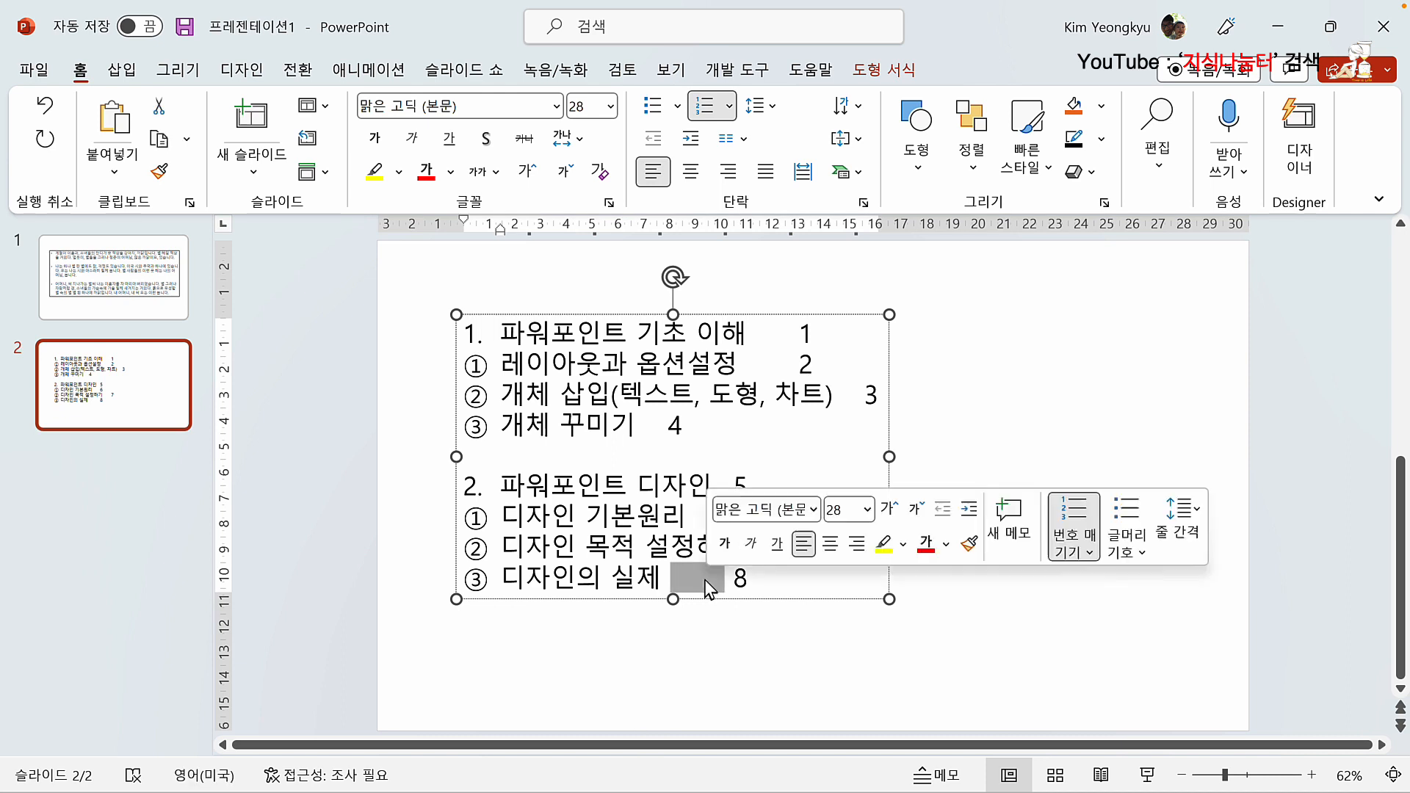
double_click(706, 516)
left_click(614, 362)
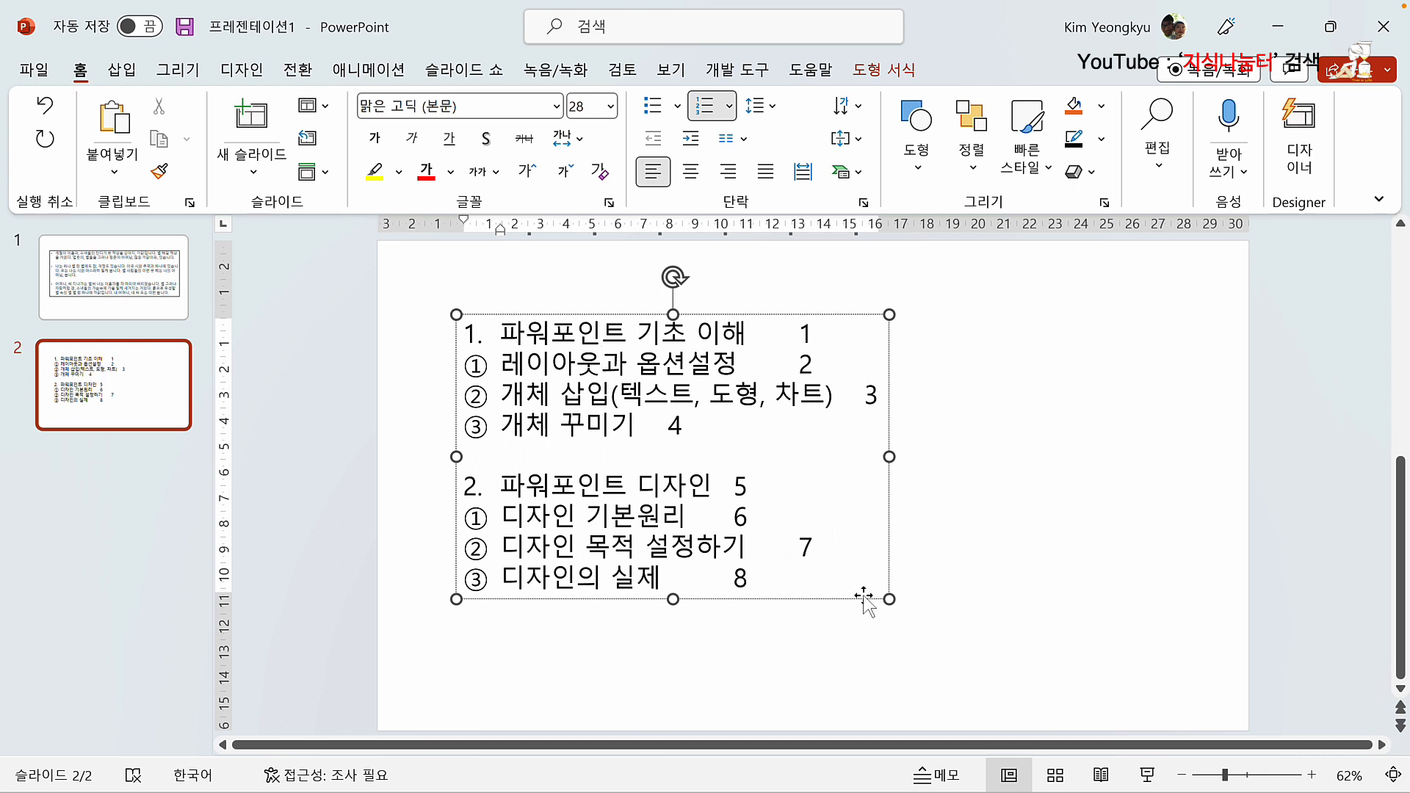
left_click(491, 316)
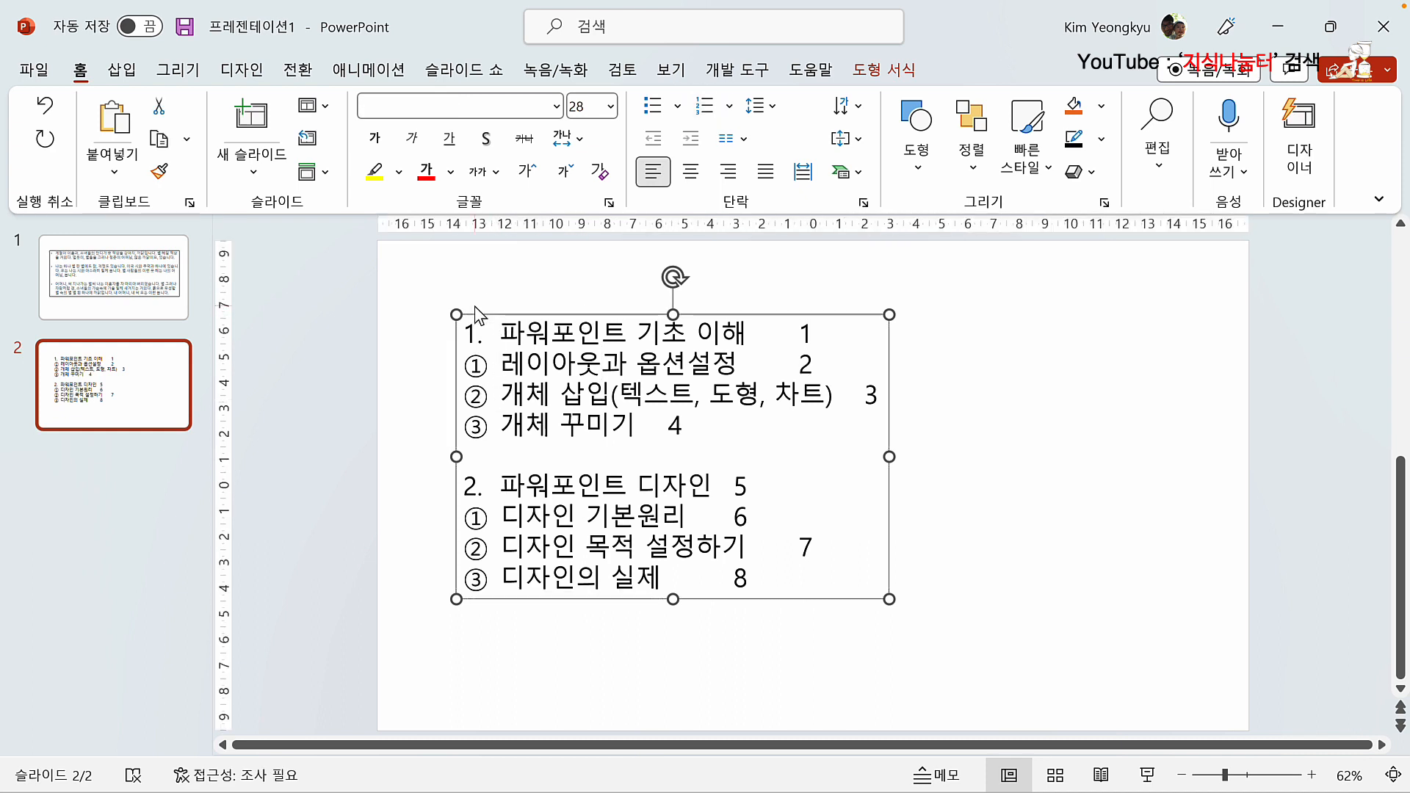
left_click(505, 336)
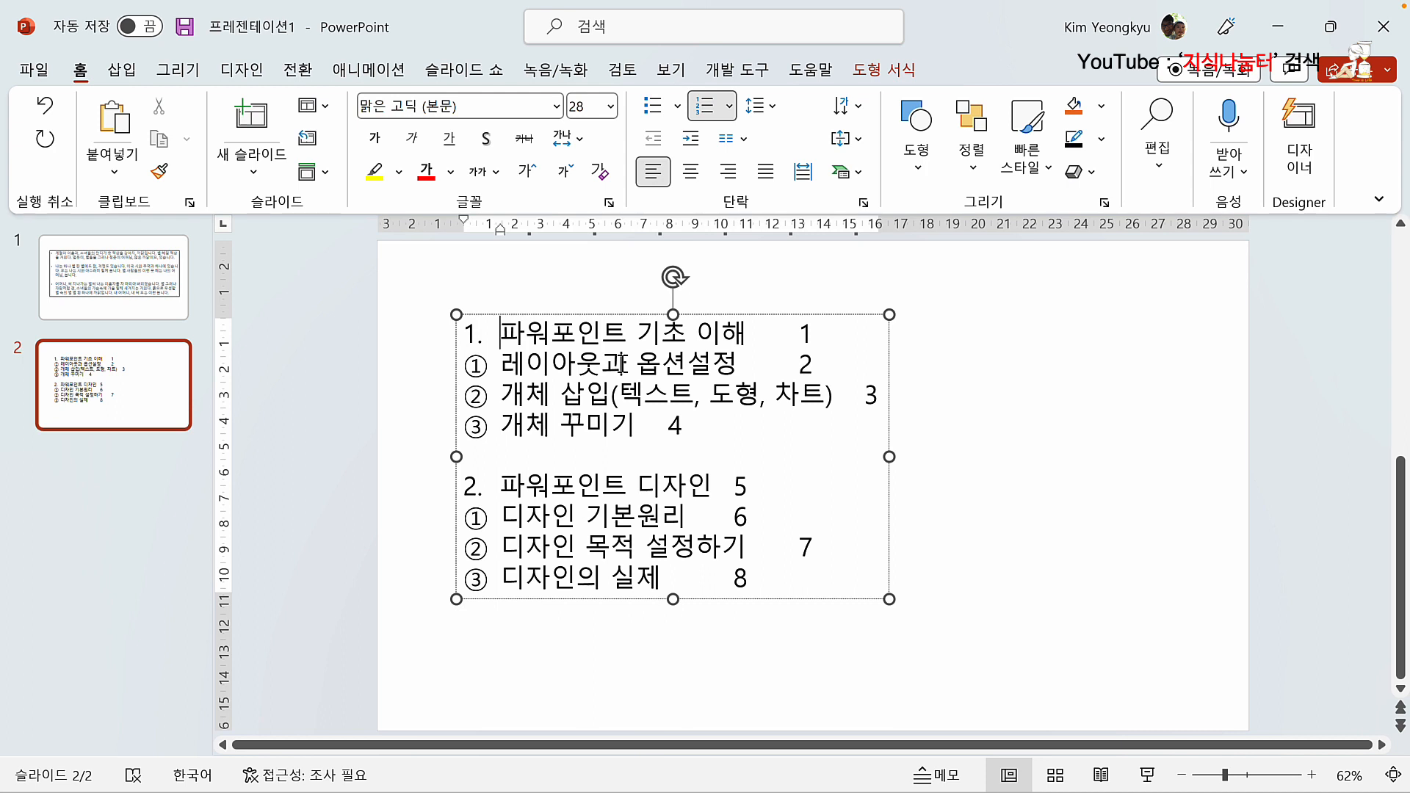
Set a right-aligned tab stop at 25 cm for all paragraphs of the outline text box
left_click(467, 316)
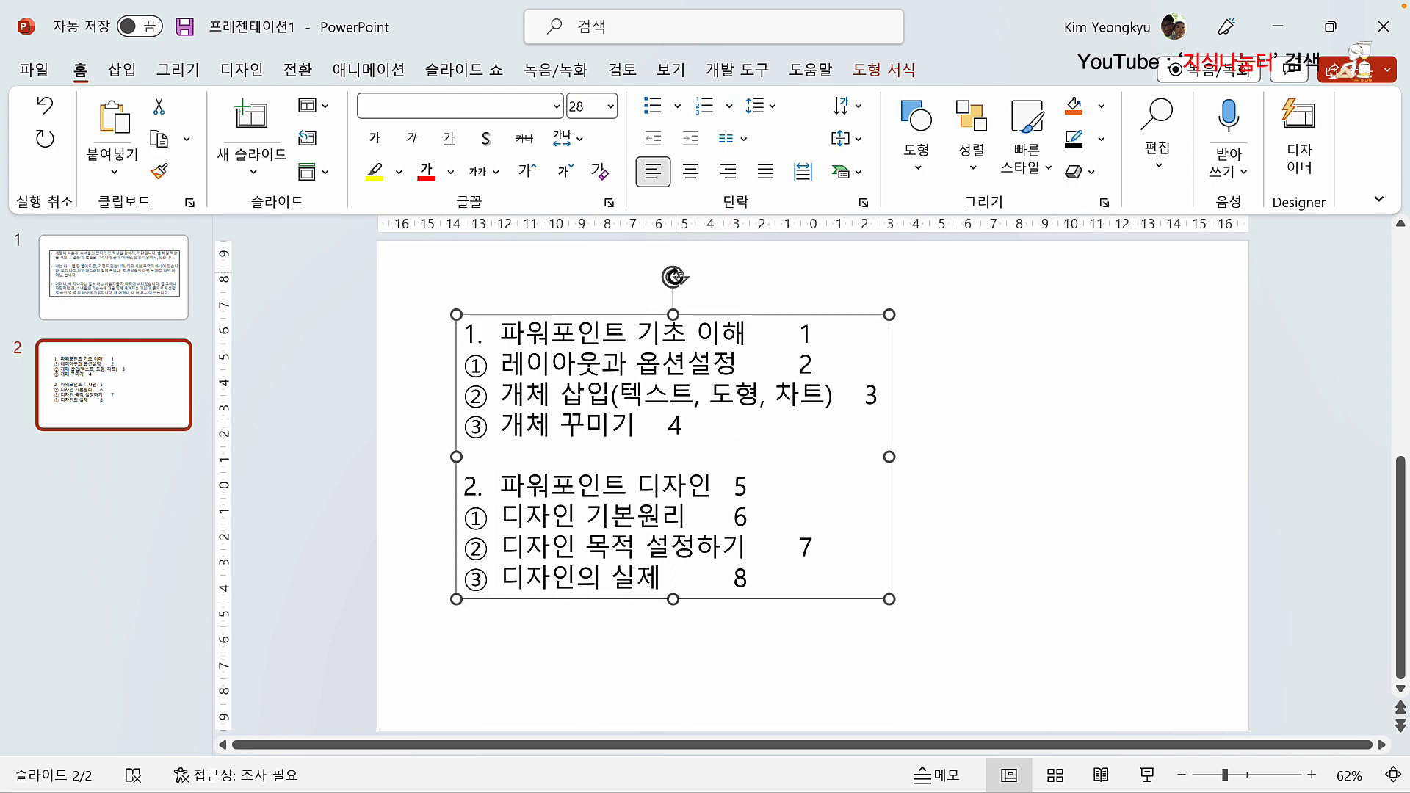
left_click(864, 204)
left_click_drag(603, 230, 889, 268)
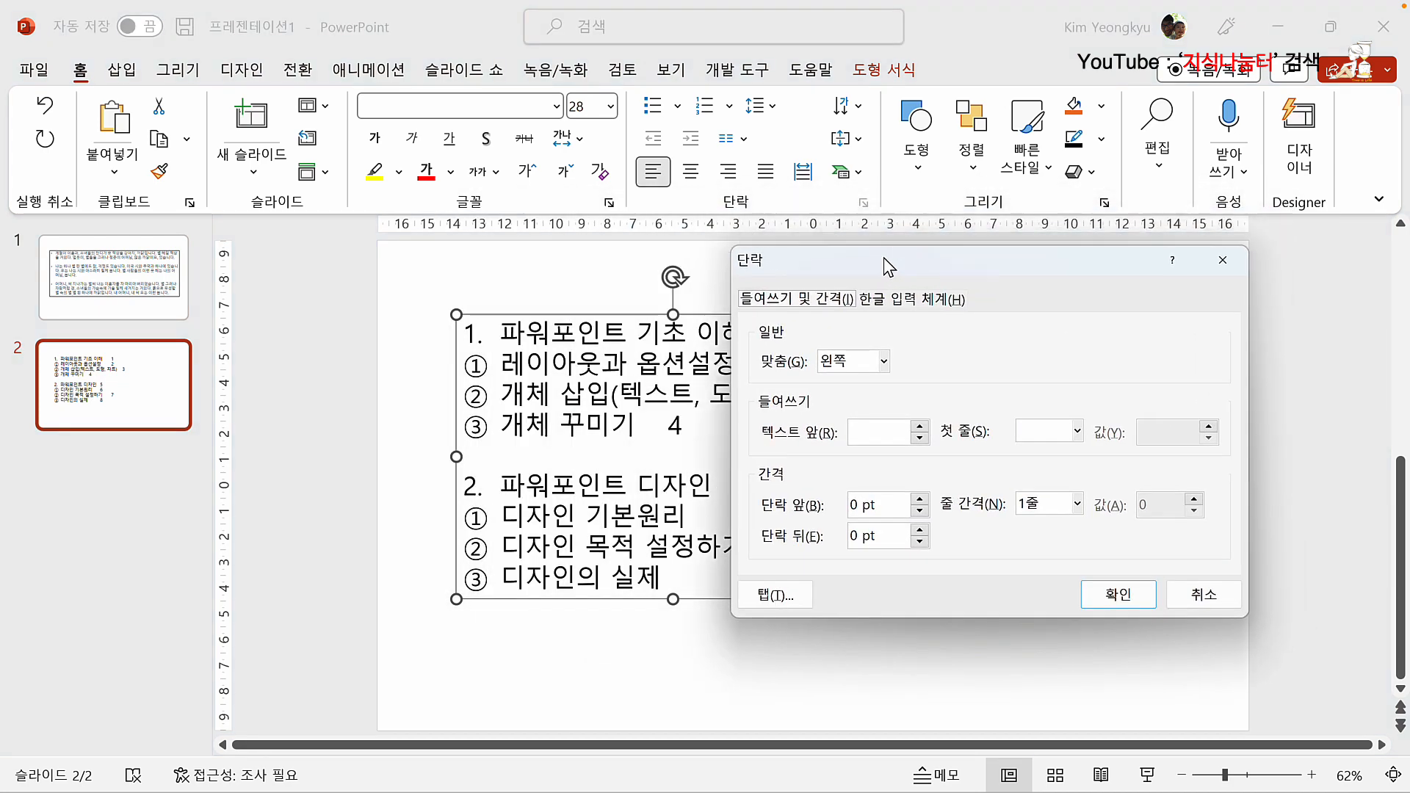
left_click(779, 597)
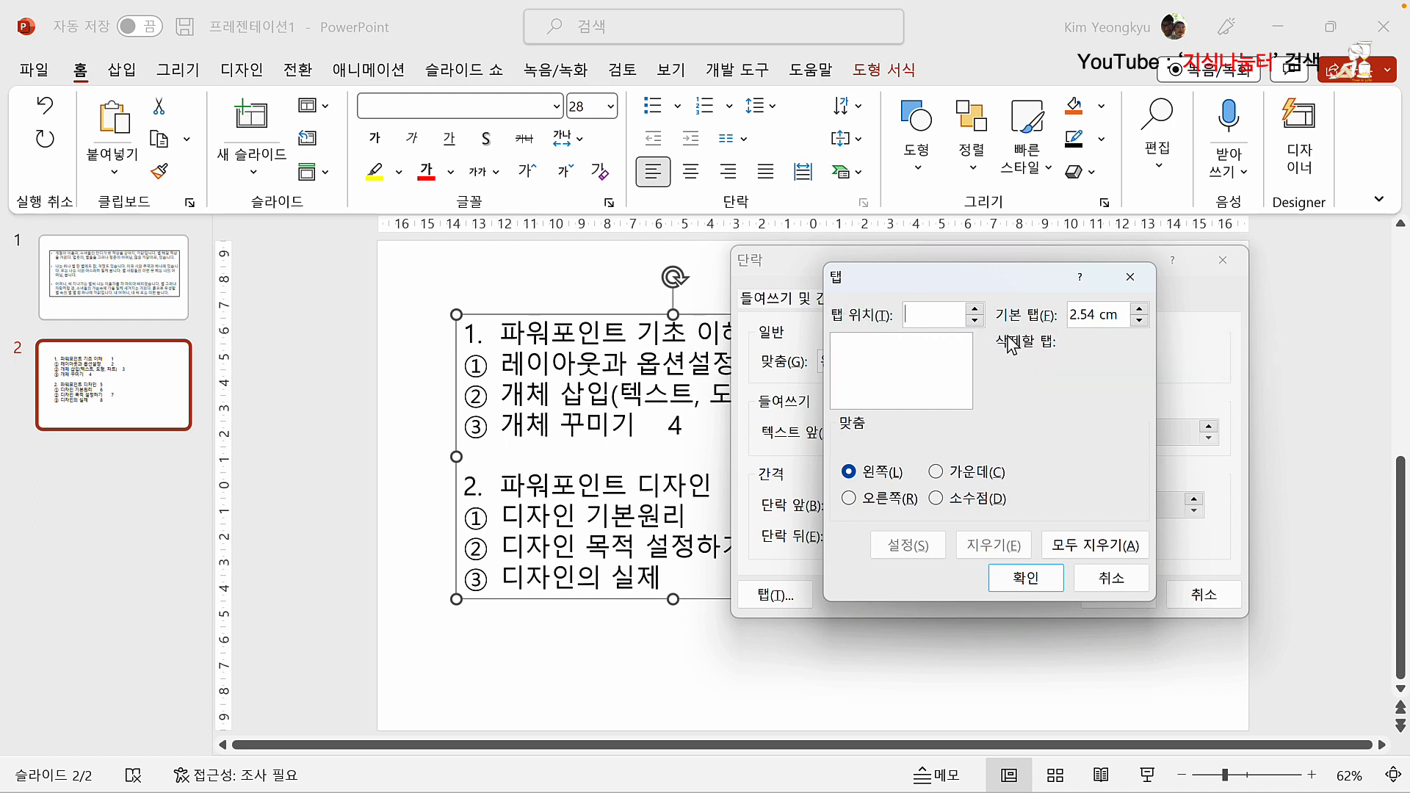
type("25")
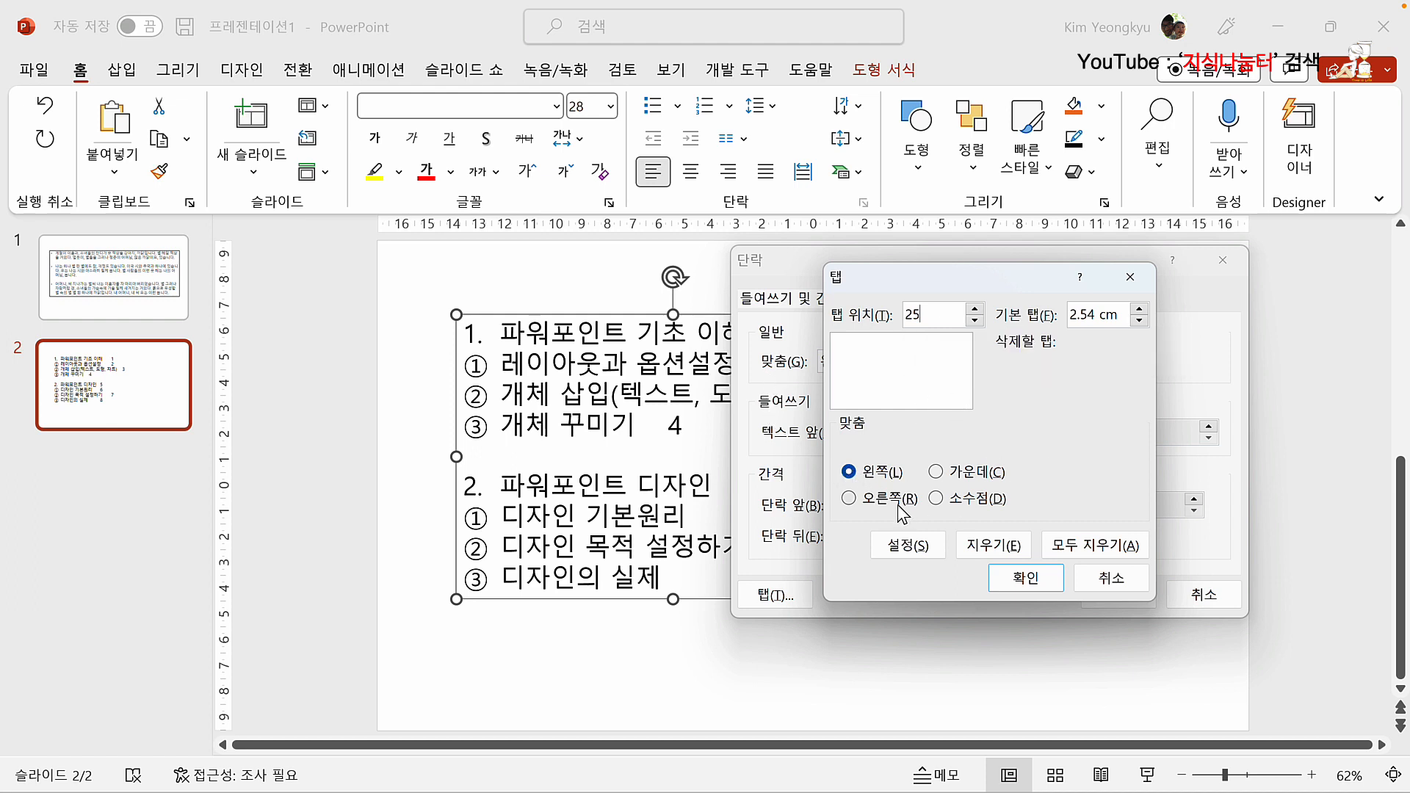
left_click(852, 501)
left_click(913, 549)
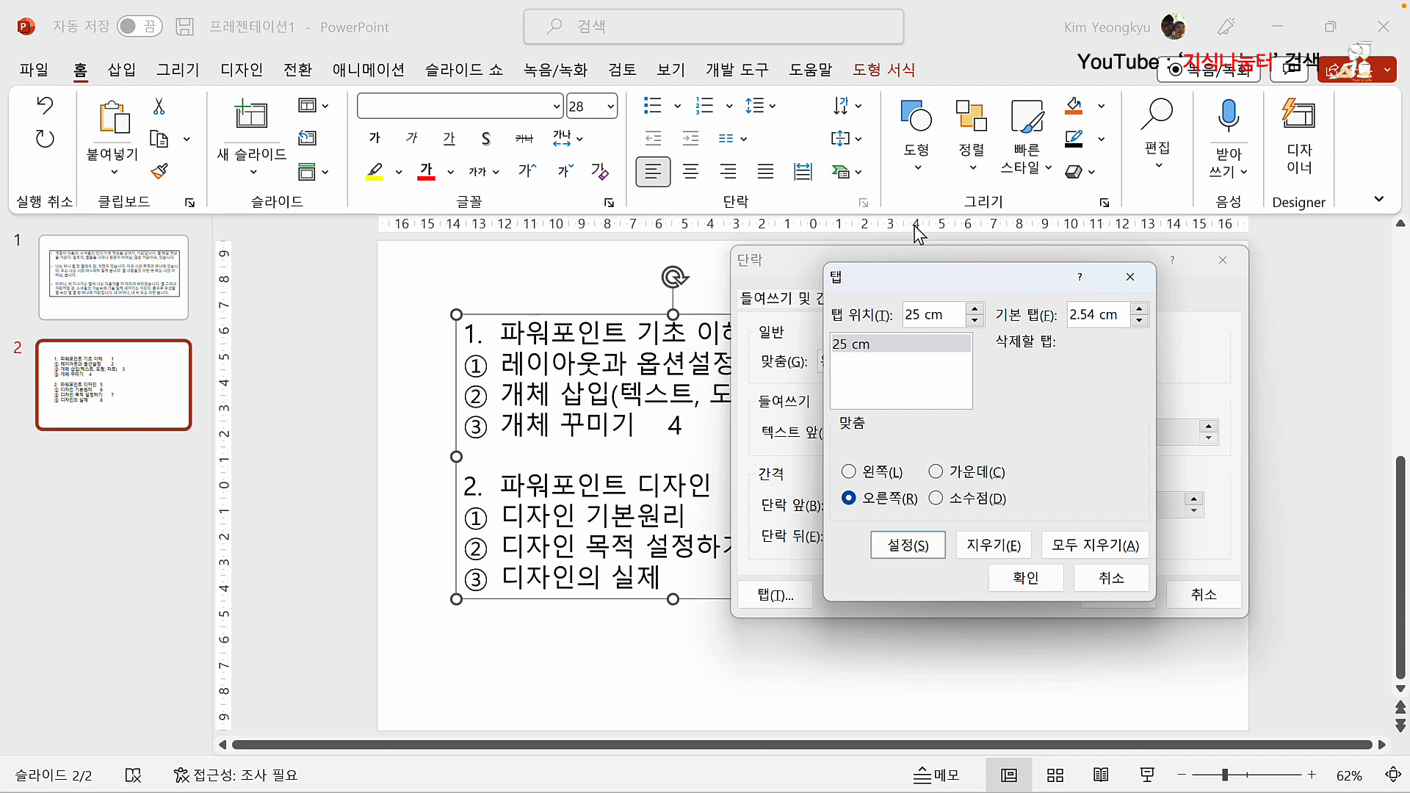
left_click(1030, 578)
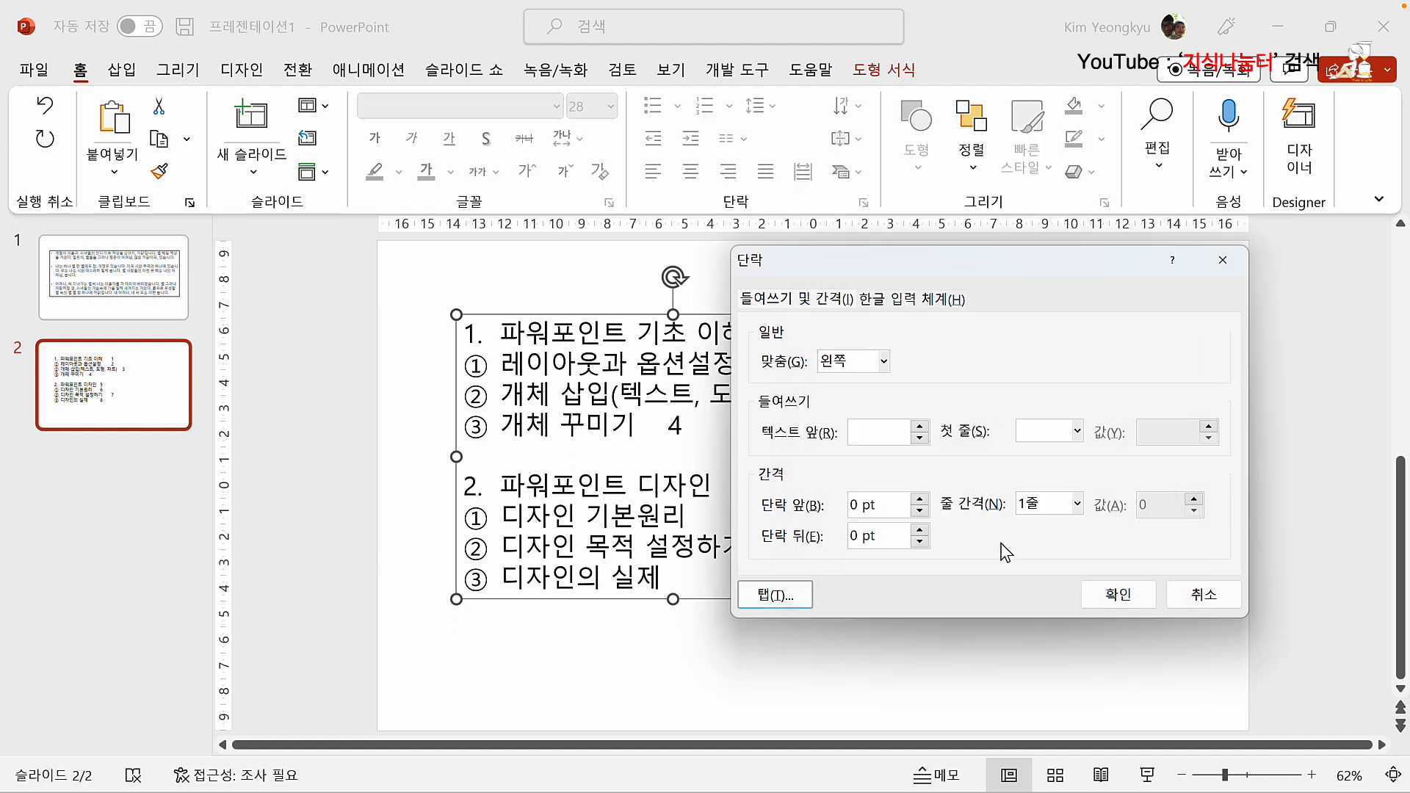
left_click(1116, 595)
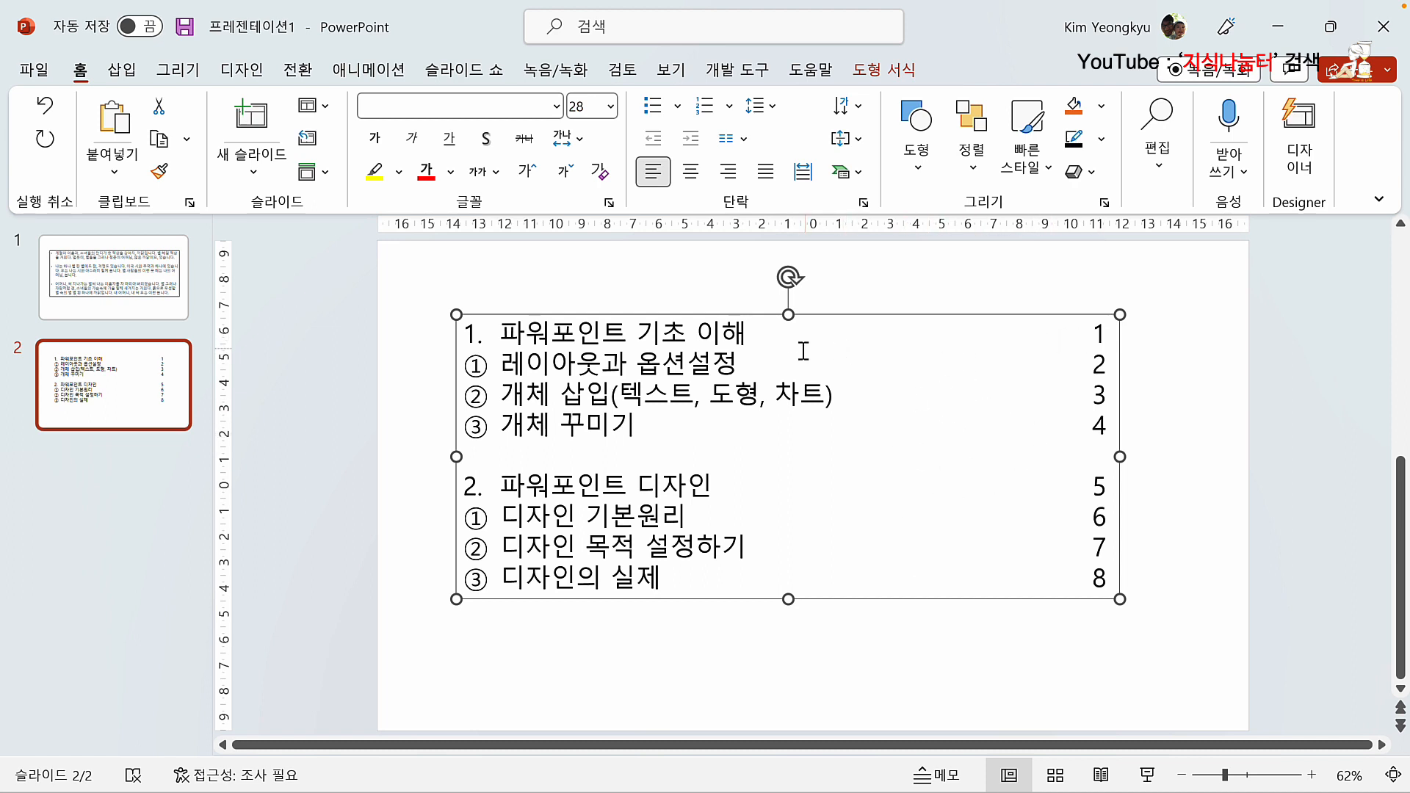
Undo the last change and shift the outline text box slightly to the right, near the slide's centre
key("ctrl+z")
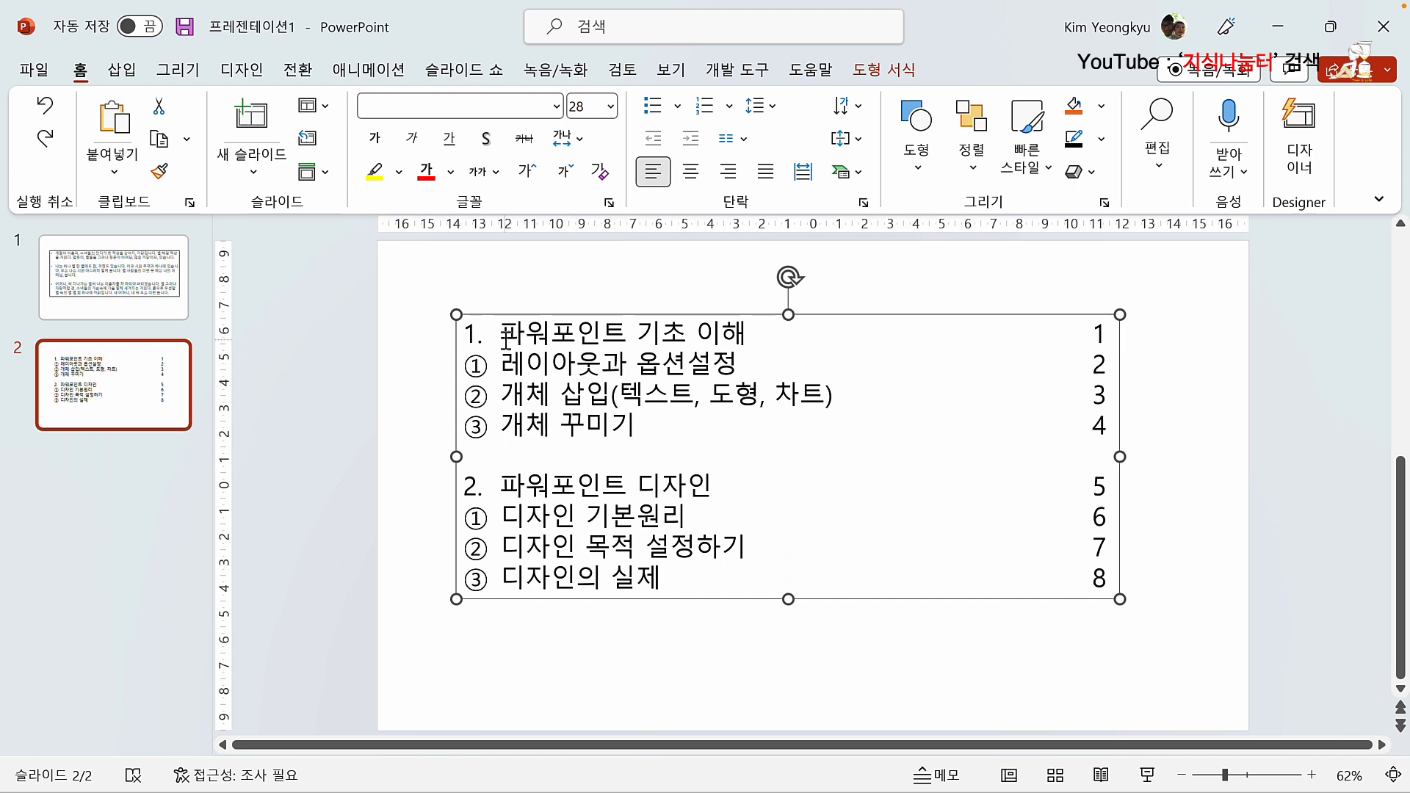
left_click_drag(501, 335, 537, 335)
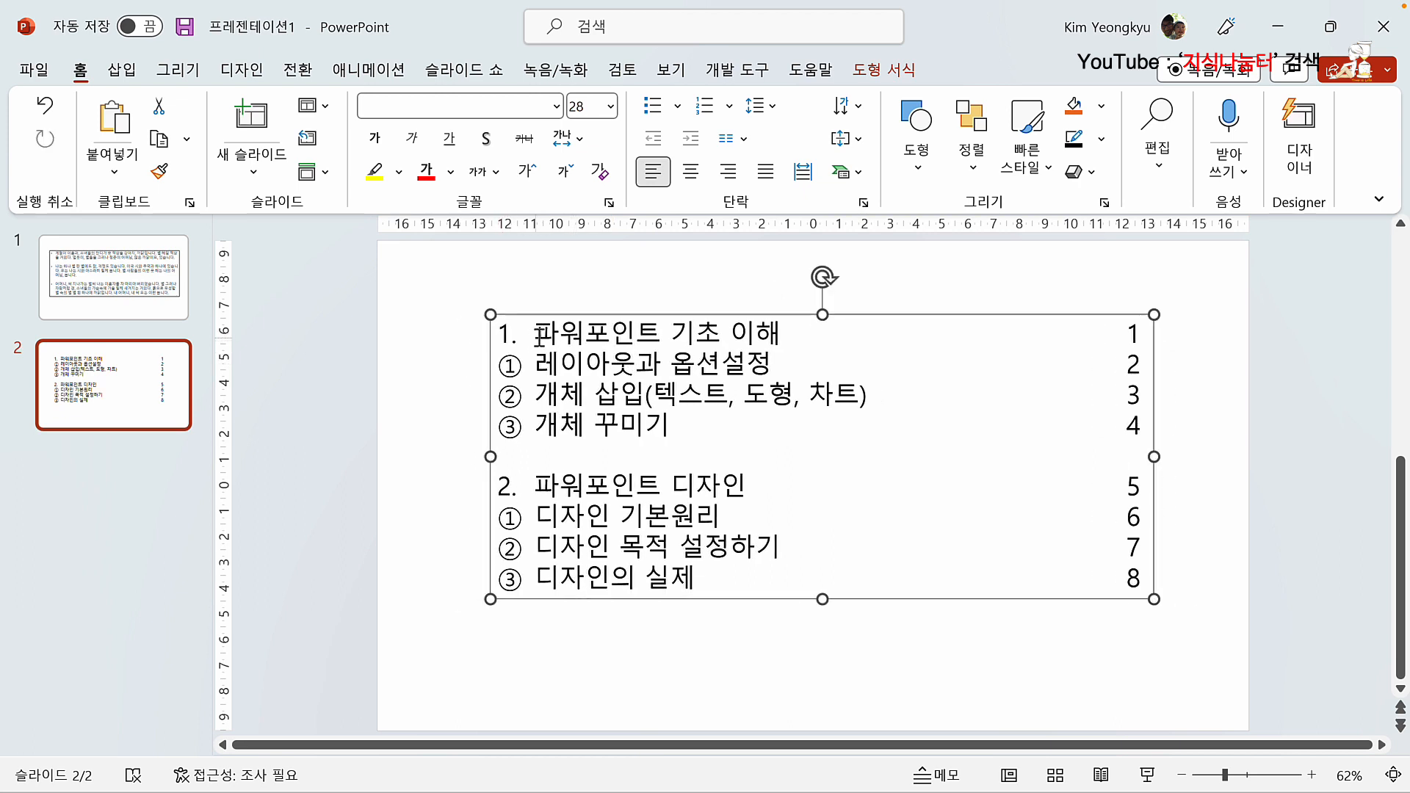
Format the first heading and its page number as 36 pt, bold and standard blue text
left_click(1136, 335, "shift")
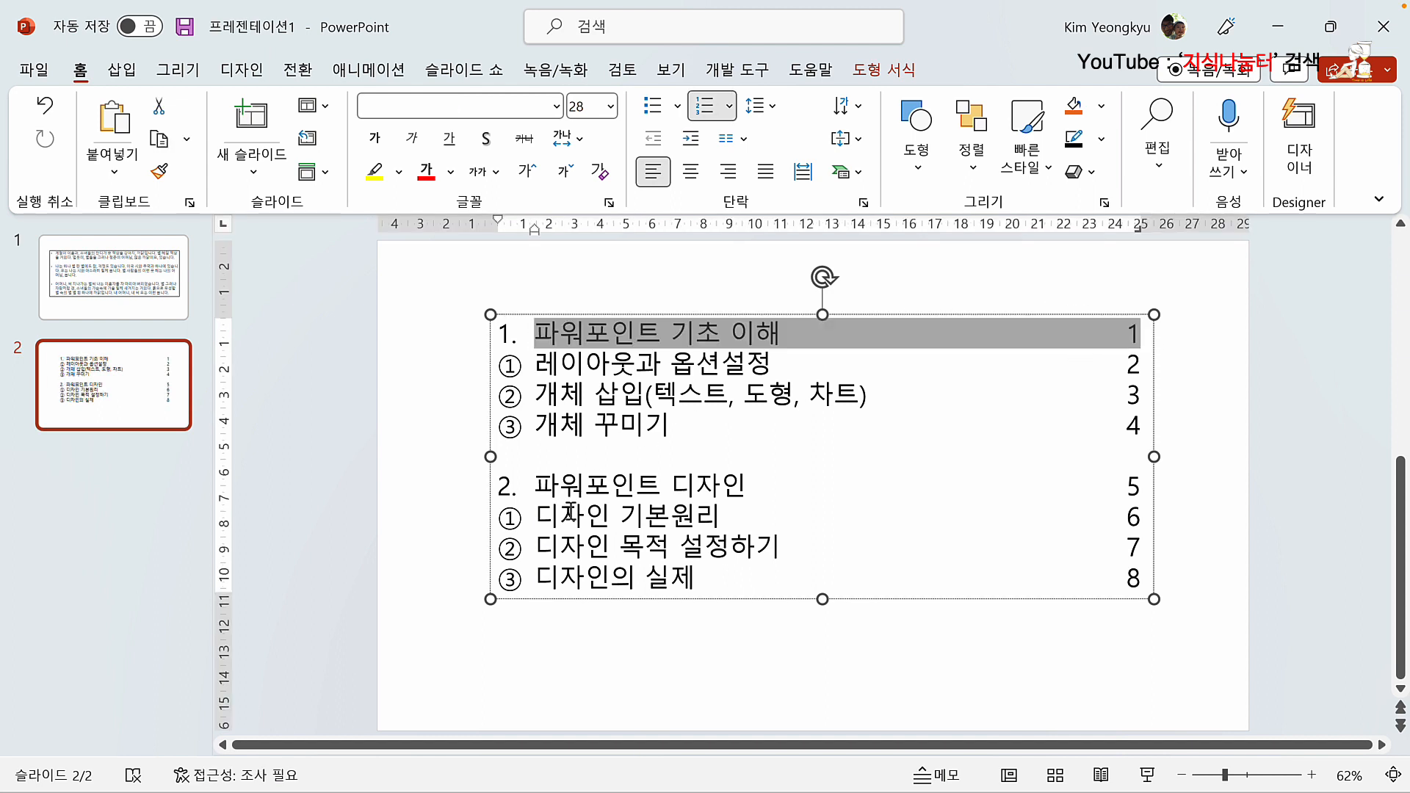
left_click(529, 175)
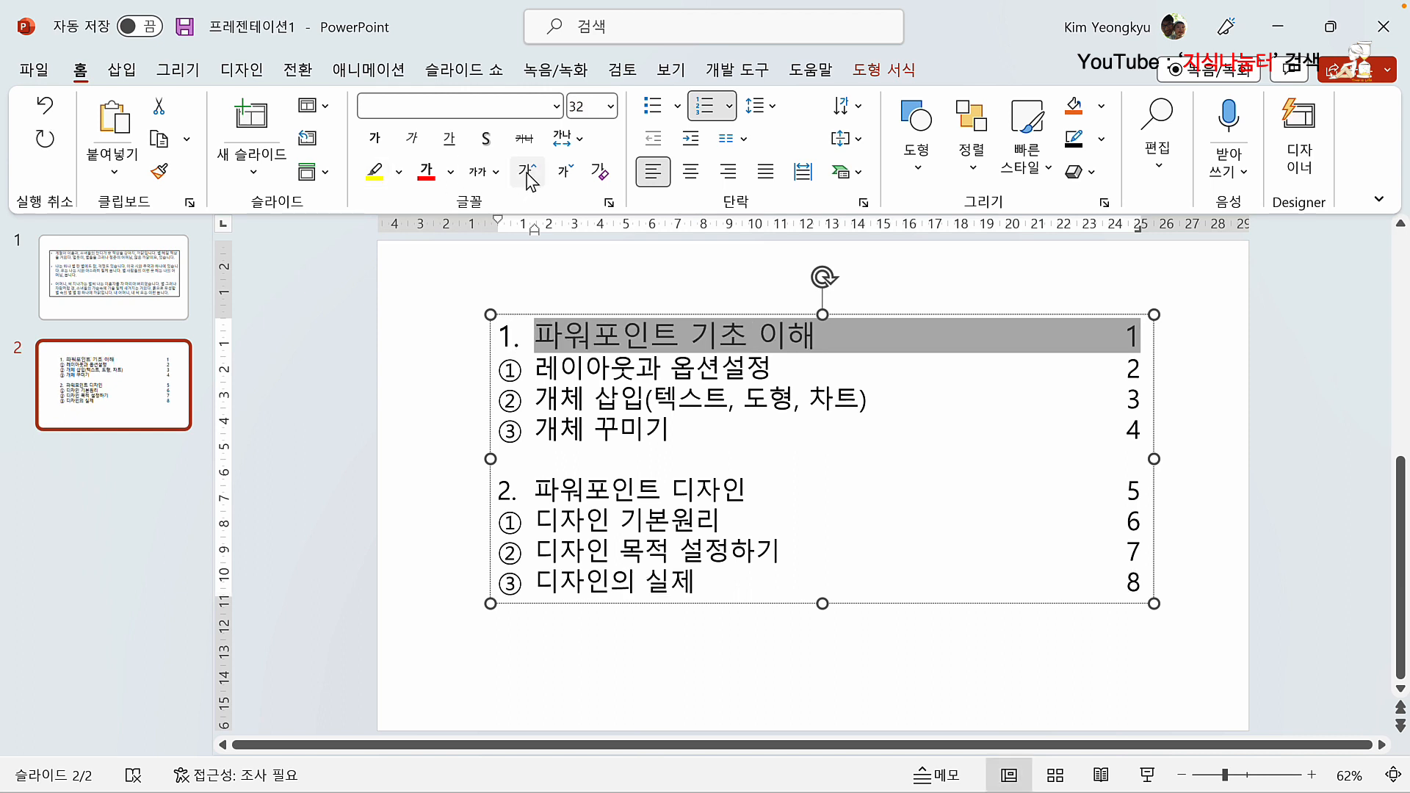
left_click(528, 175)
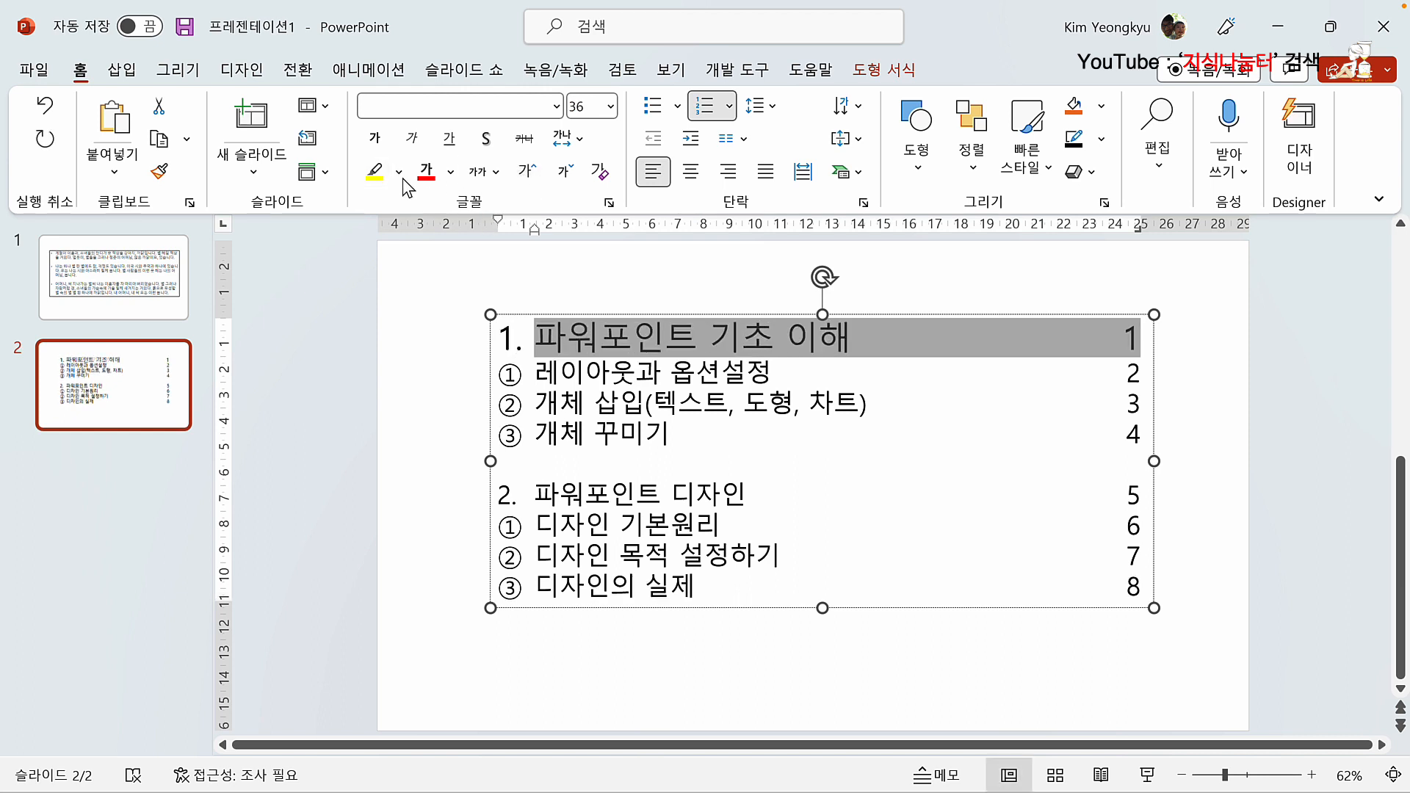
left_click(375, 138)
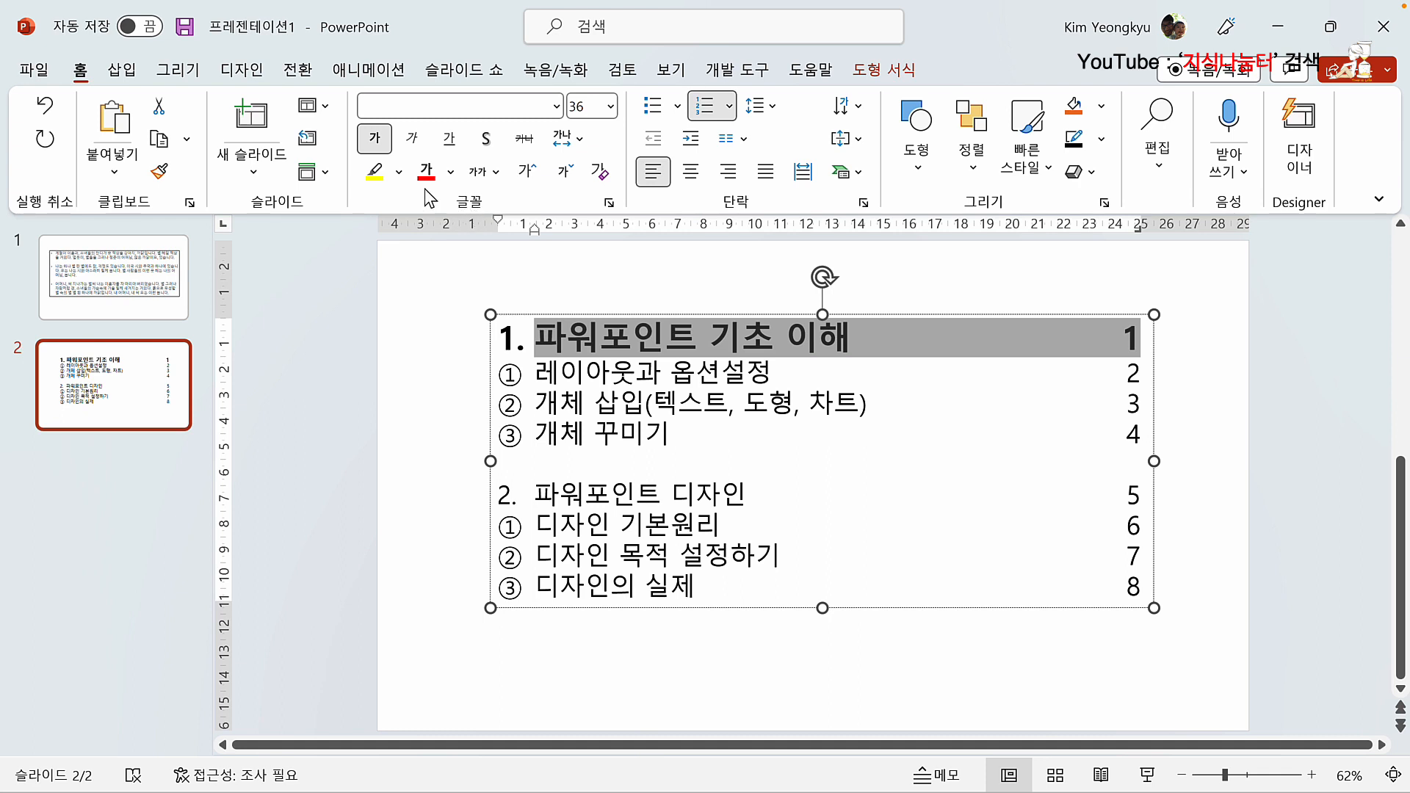
left_click(450, 173)
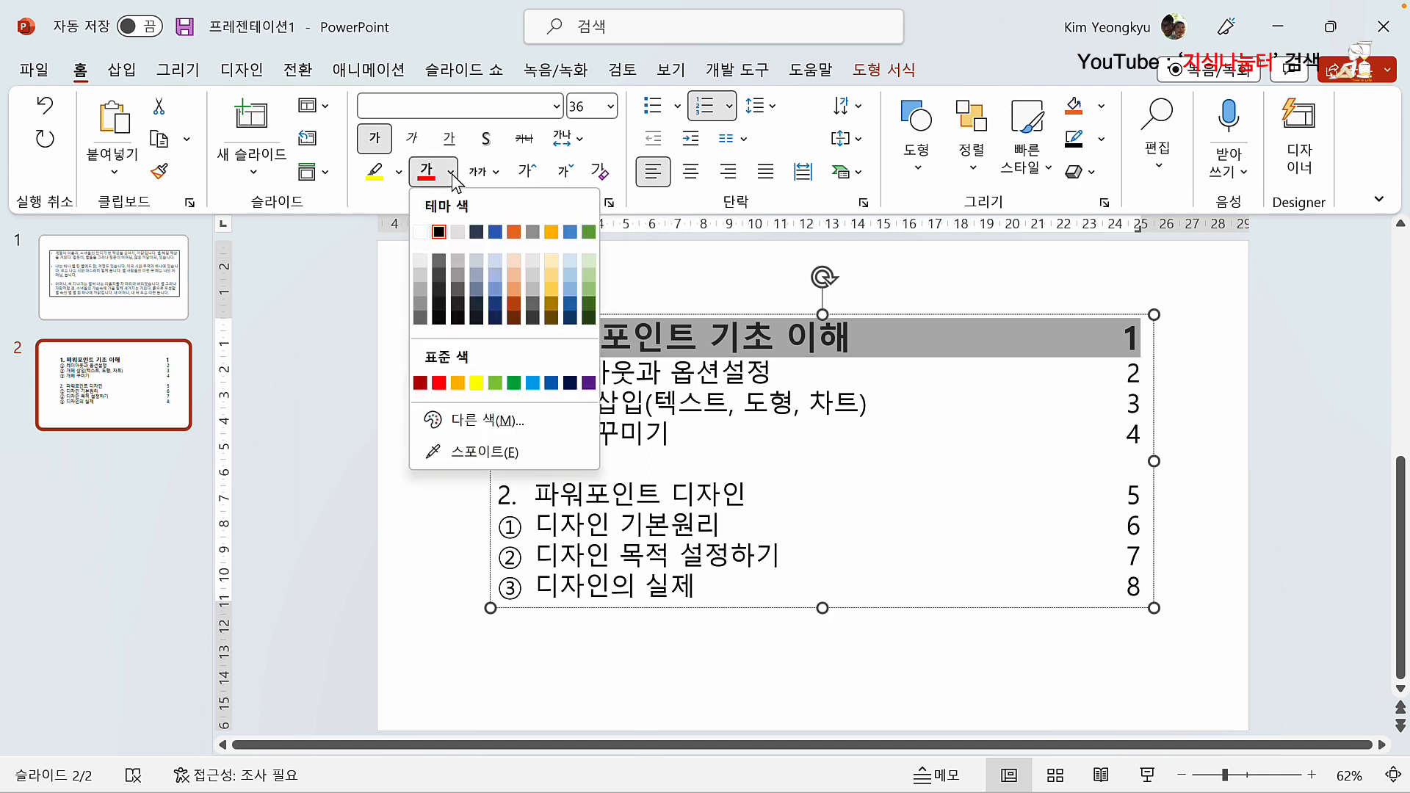
left_click(552, 383)
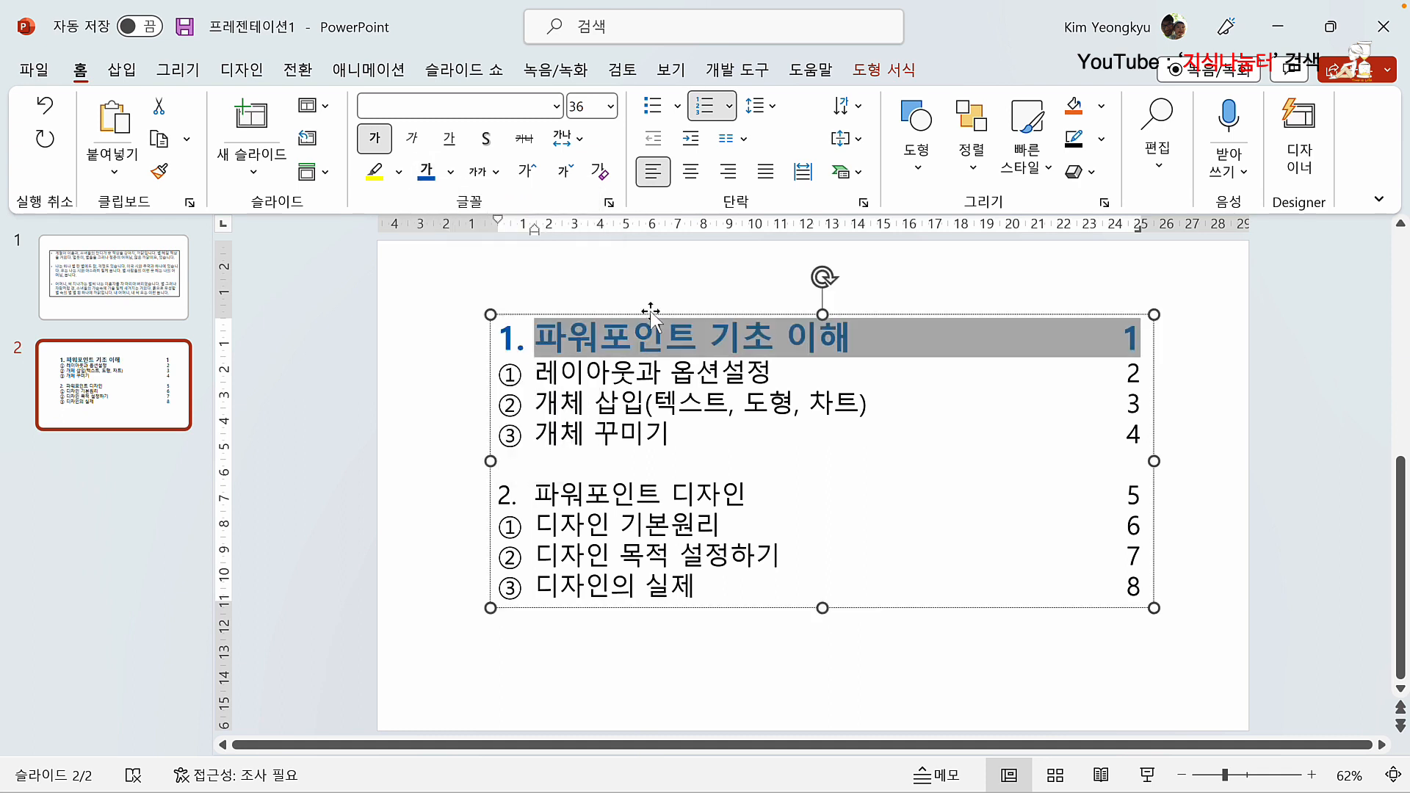
Copy the first heading's formatting with Format Painter onto the second heading, '파워포인트 디자인', and its page number
left_click(630, 338)
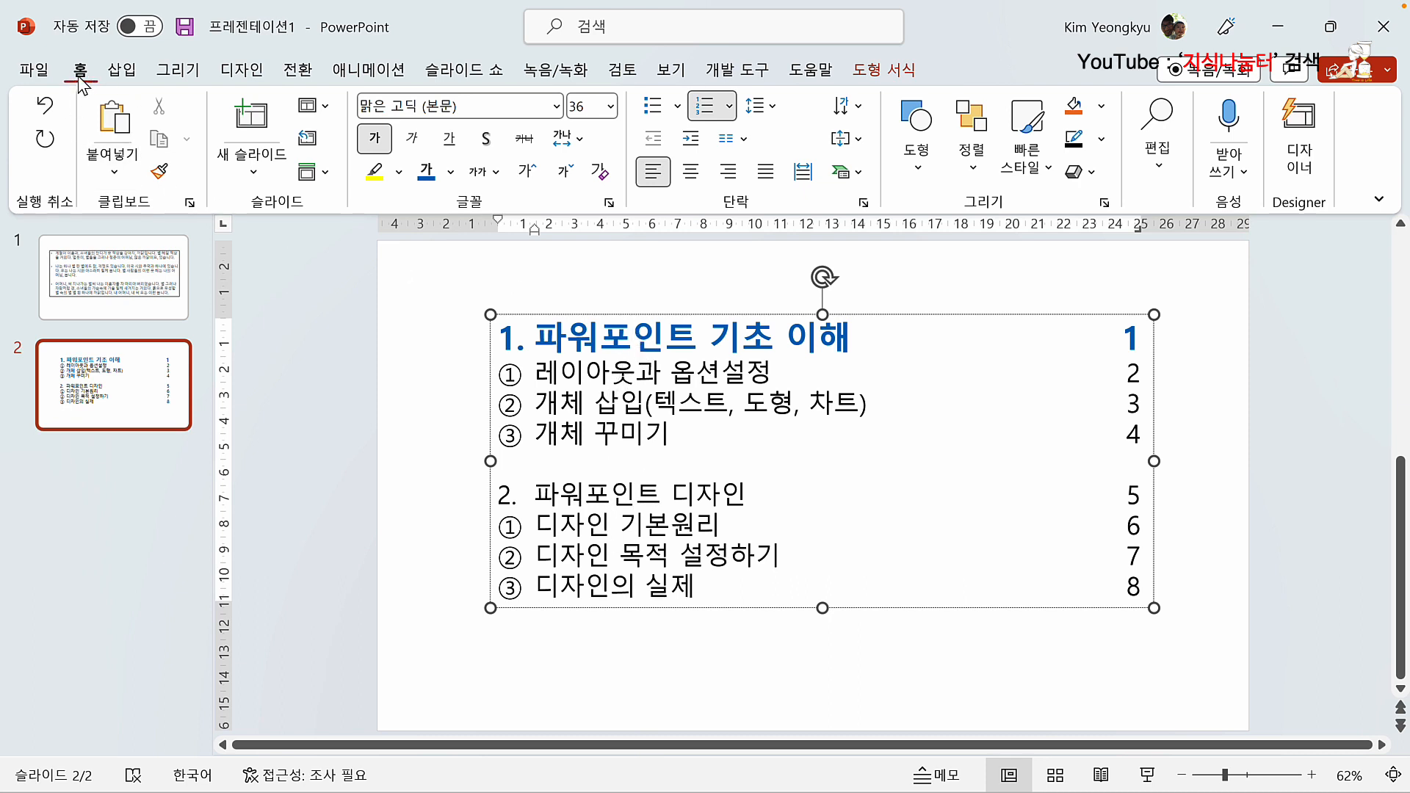
left_click(160, 175)
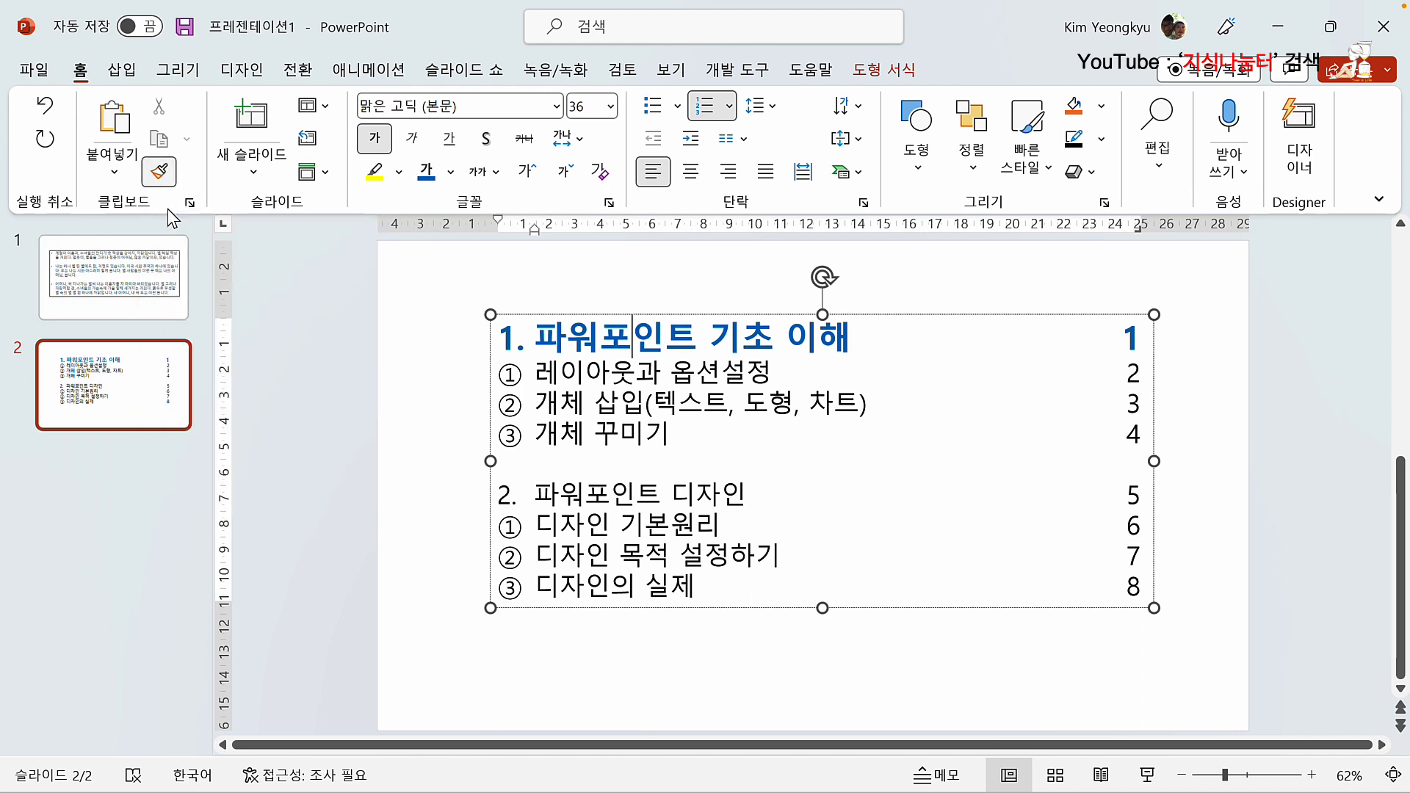
left_click(534, 496)
left_click_drag(676, 496, 1152, 500)
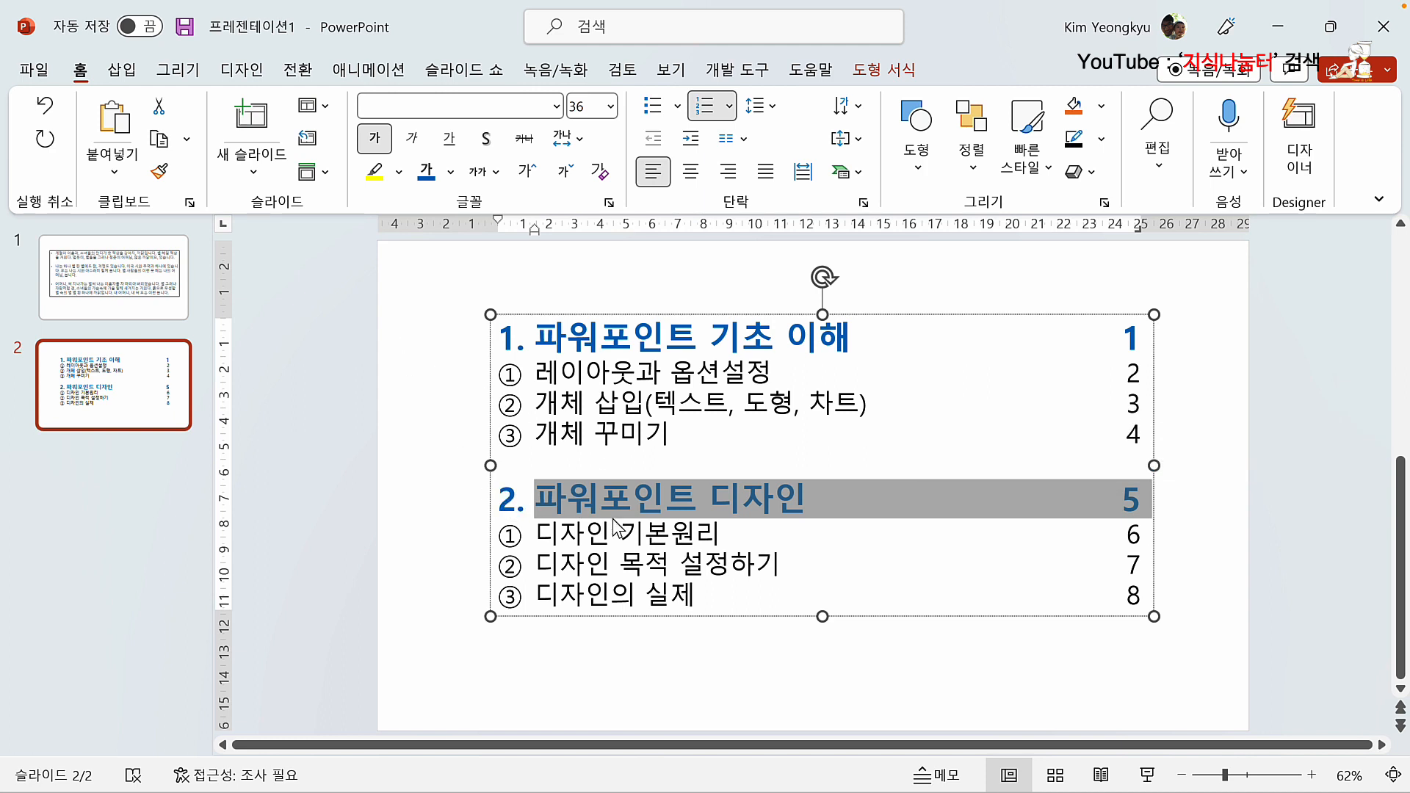
Indent the three numbered sub-items under the first heading, '파워포인트 기초 이해', by one list level
left_click(599, 544)
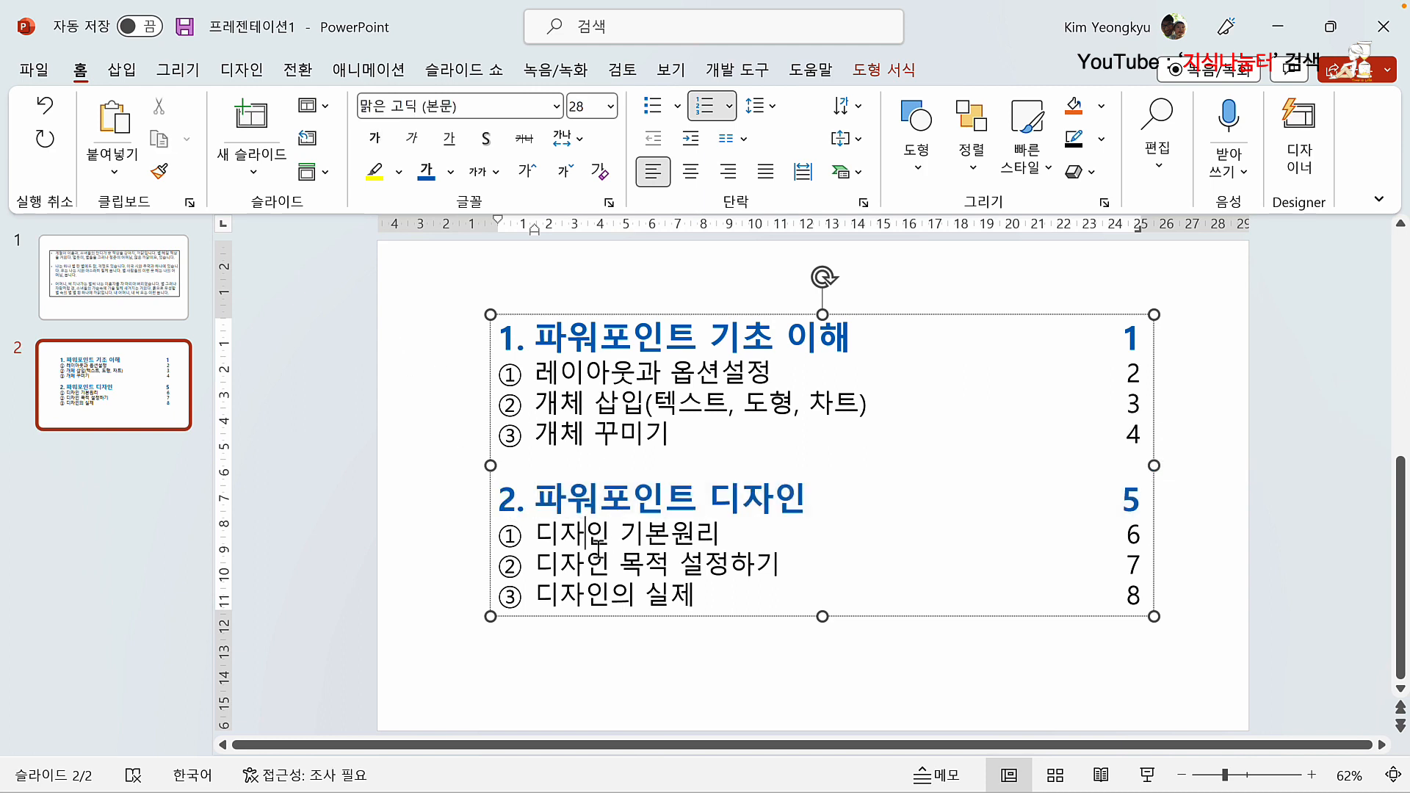
left_click(552, 406)
left_click_drag(672, 435, 537, 375)
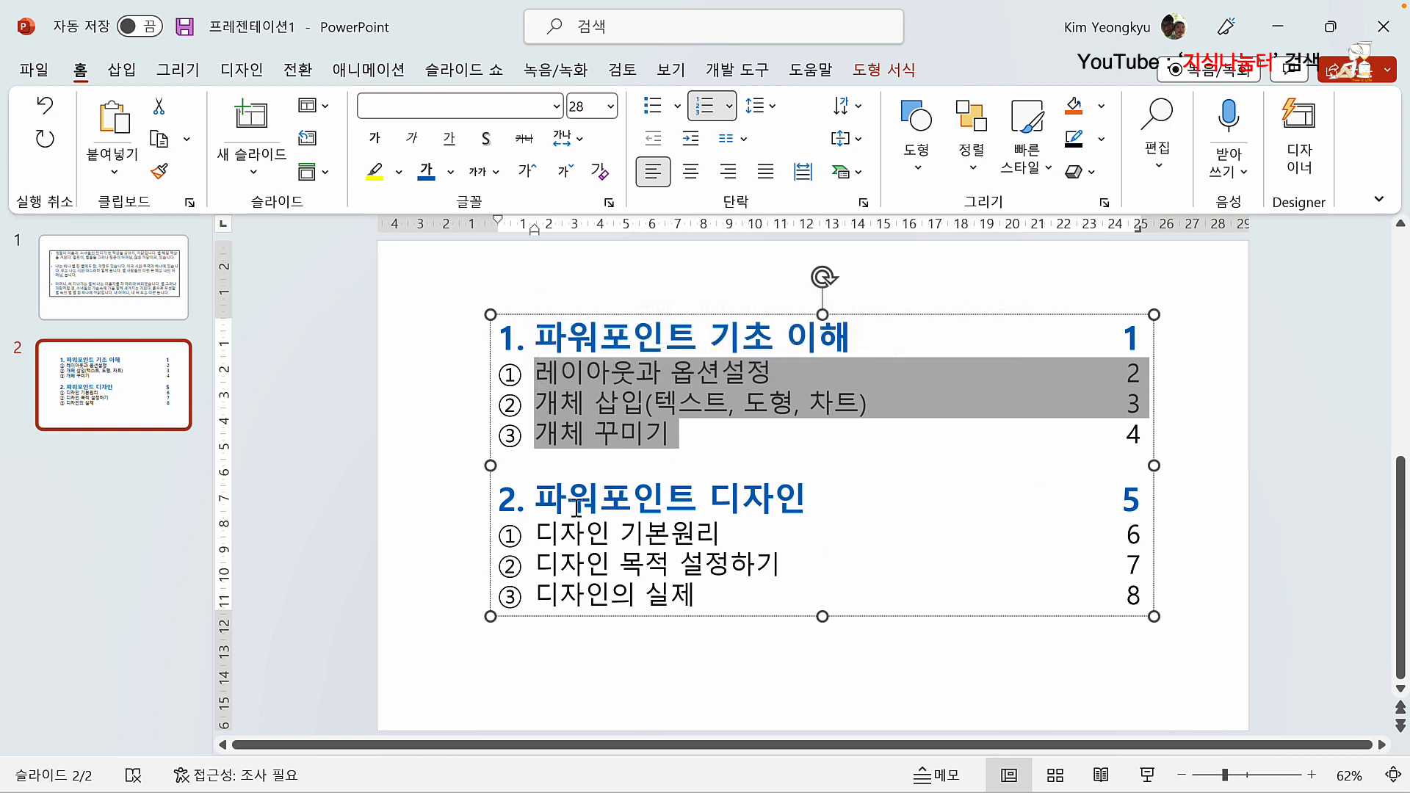
key("Tab")
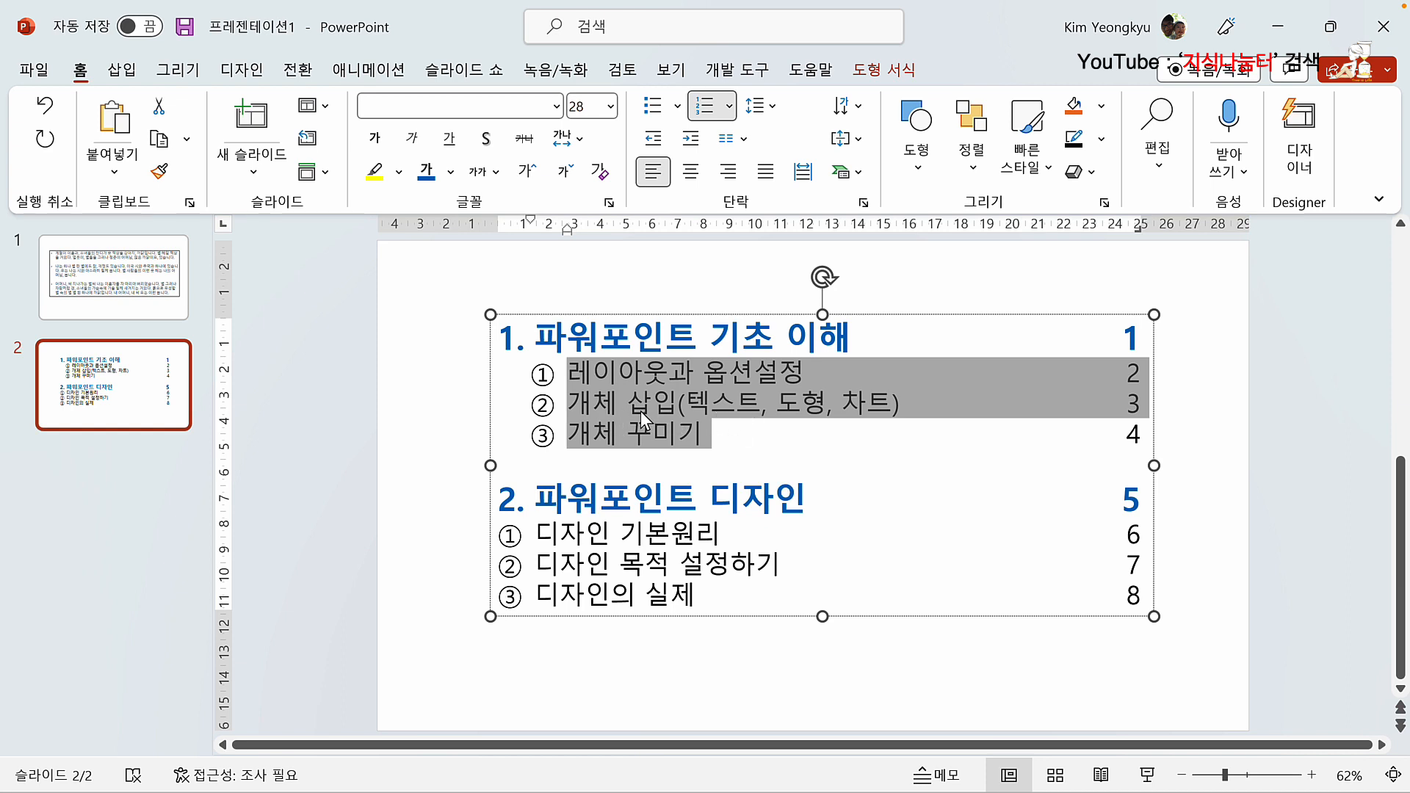
left_click(616, 401)
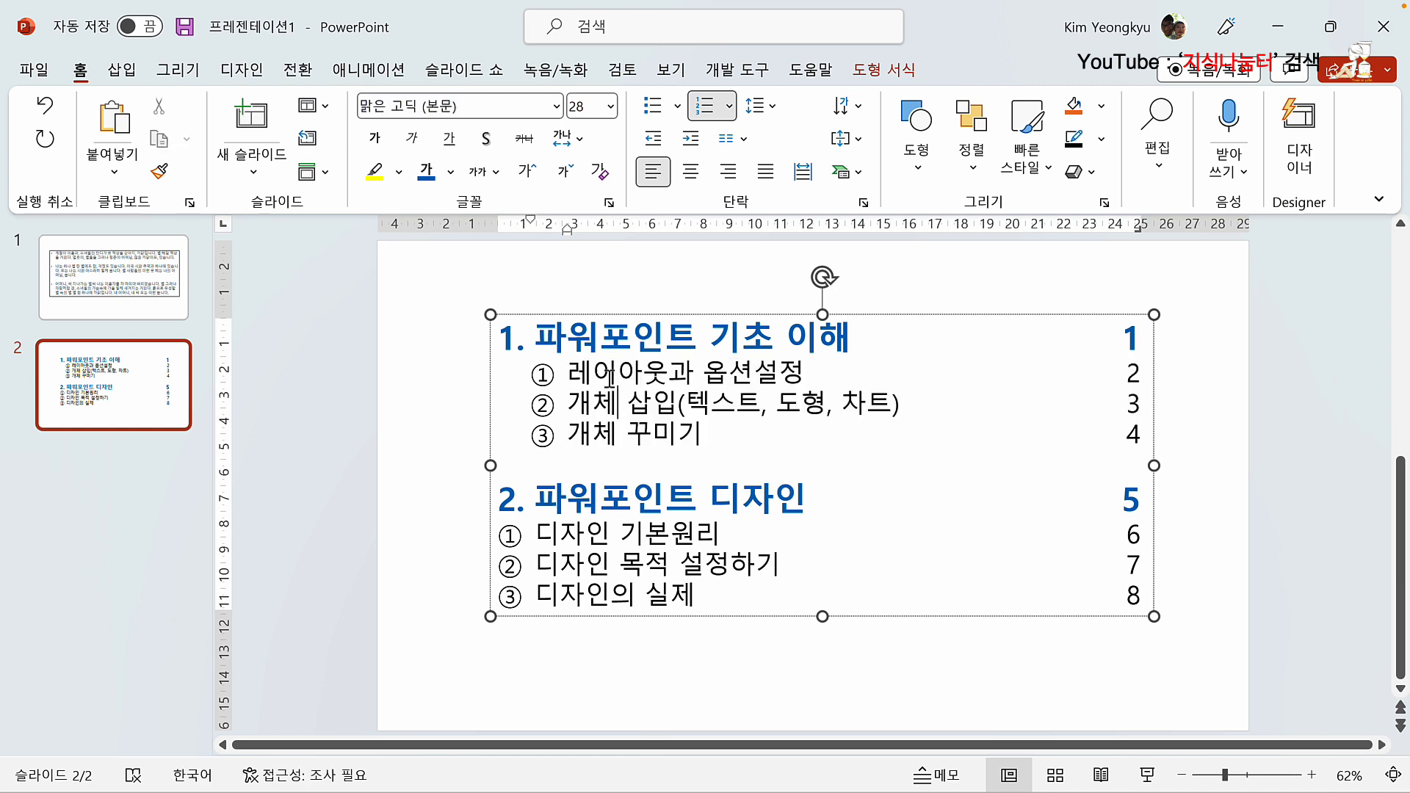
Indent the three numbered sub-items under the second heading, '파워포인트 디자인', by one list level
key("ctrl+z")
left_click(771, 427)
left_click(539, 534)
left_click_drag(538, 534, 1143, 596)
key("Tab")
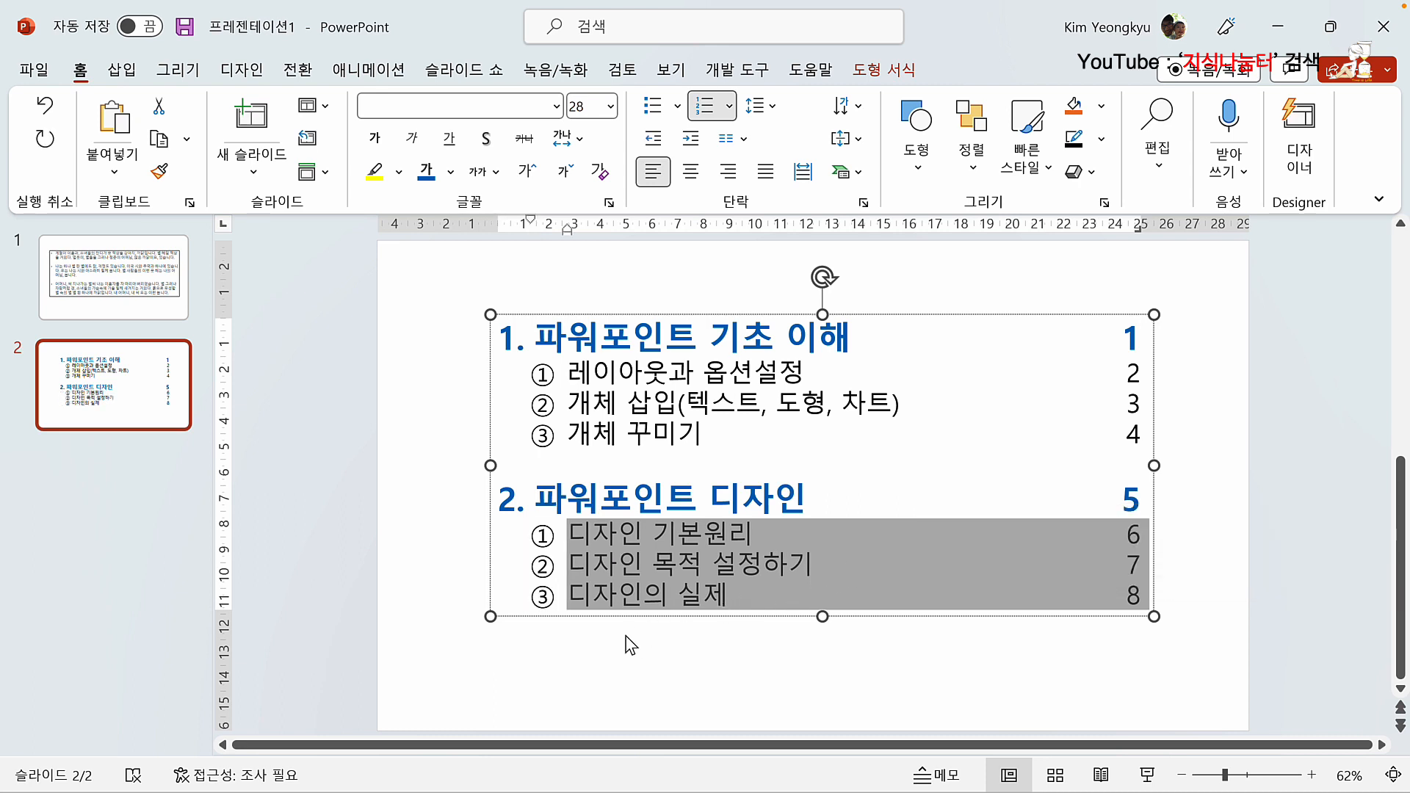
Set the whole outline text box to 1.5 line spacing and move it up near the slide's upper edge
left_click(523, 617)
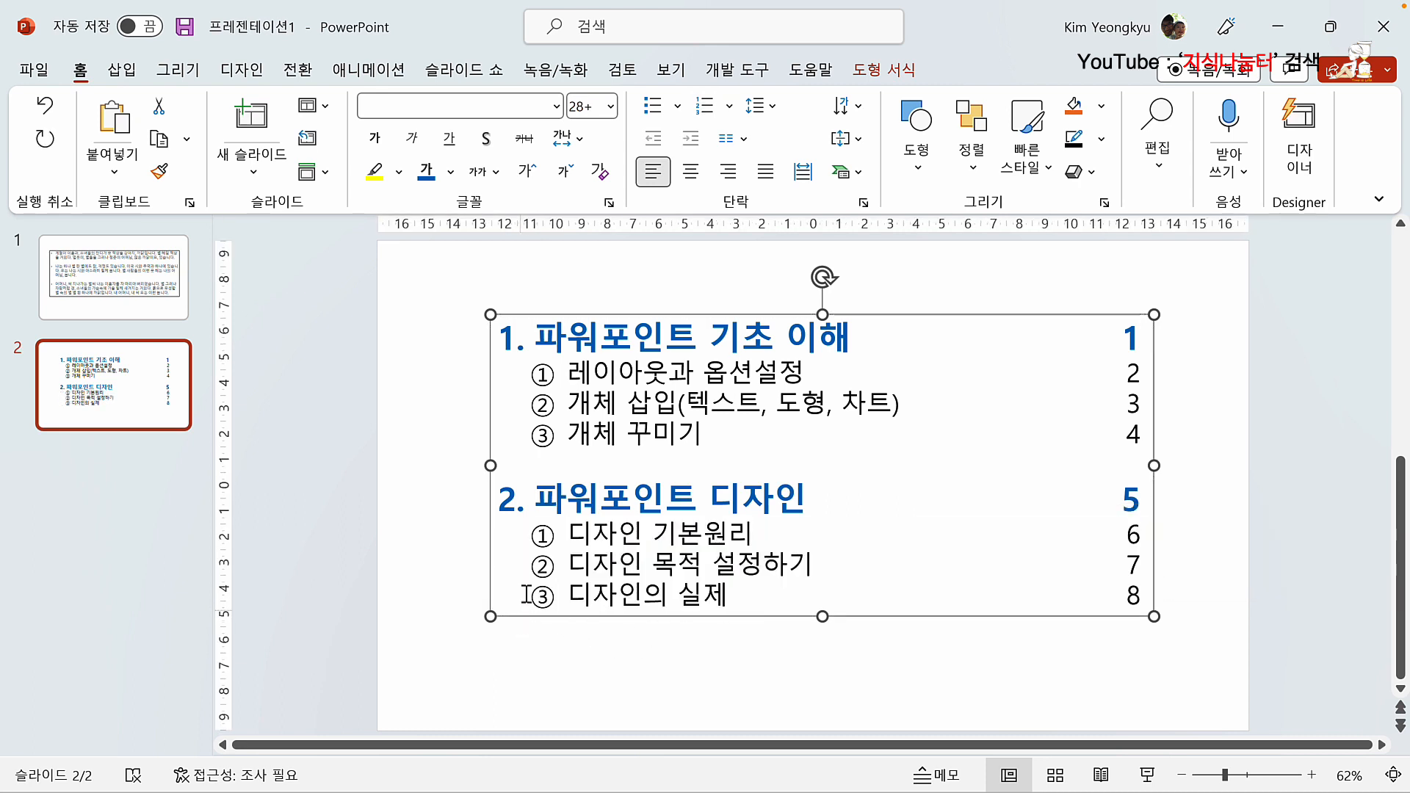
left_click(777, 110)
left_click(799, 173)
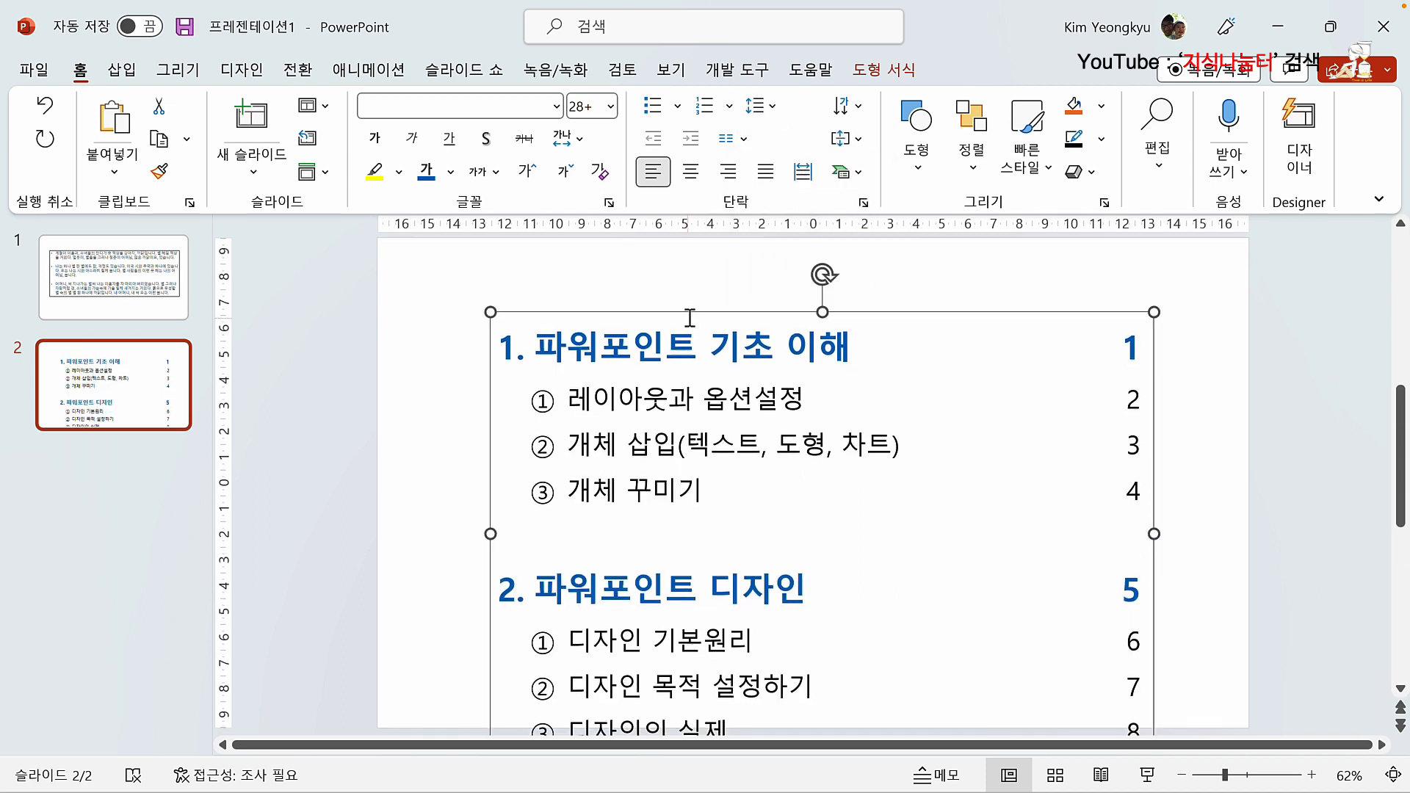
left_click_drag(689, 311, 679, 262)
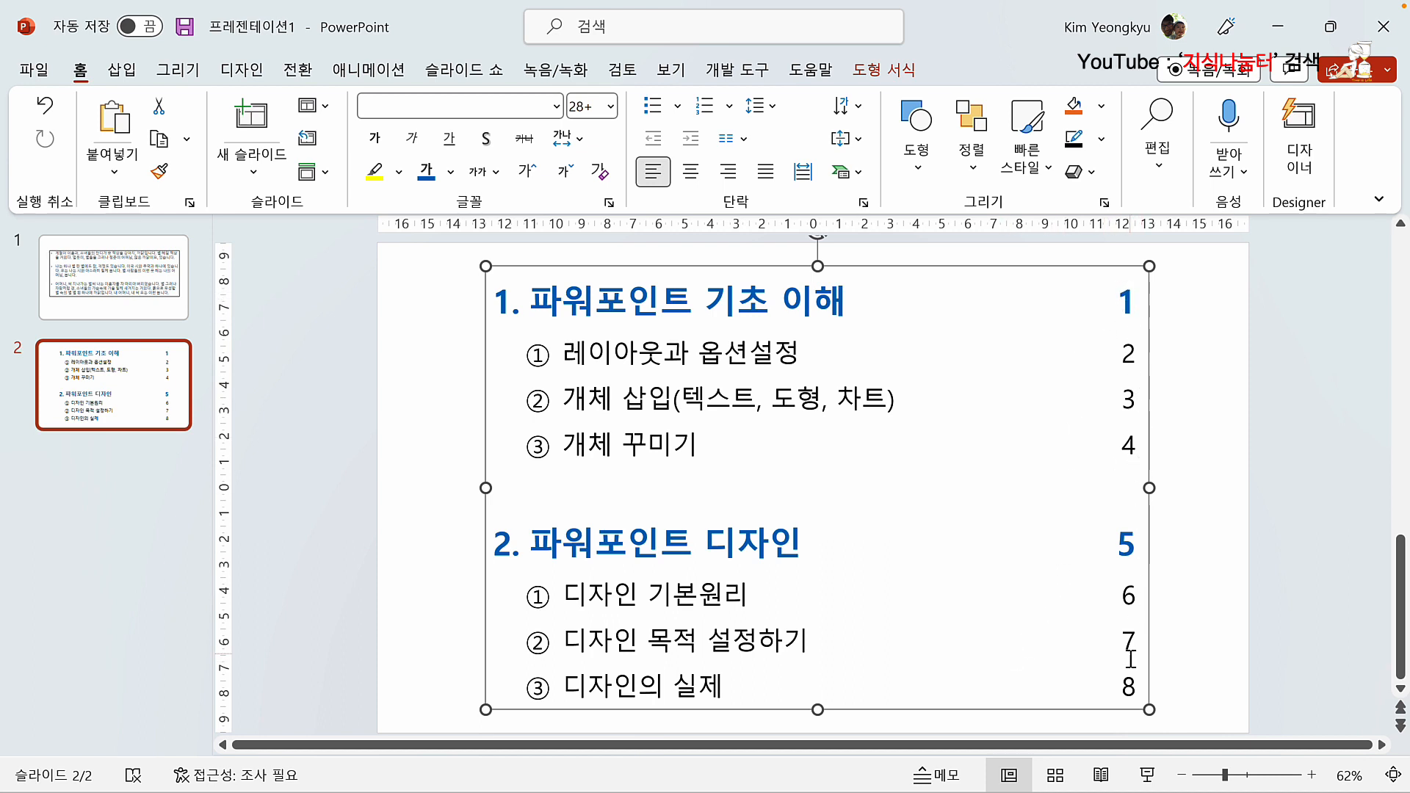
Add a row of hyphens as a leader between the first heading, '파워포인트 기초 이해', and its page number
left_click(903, 307)
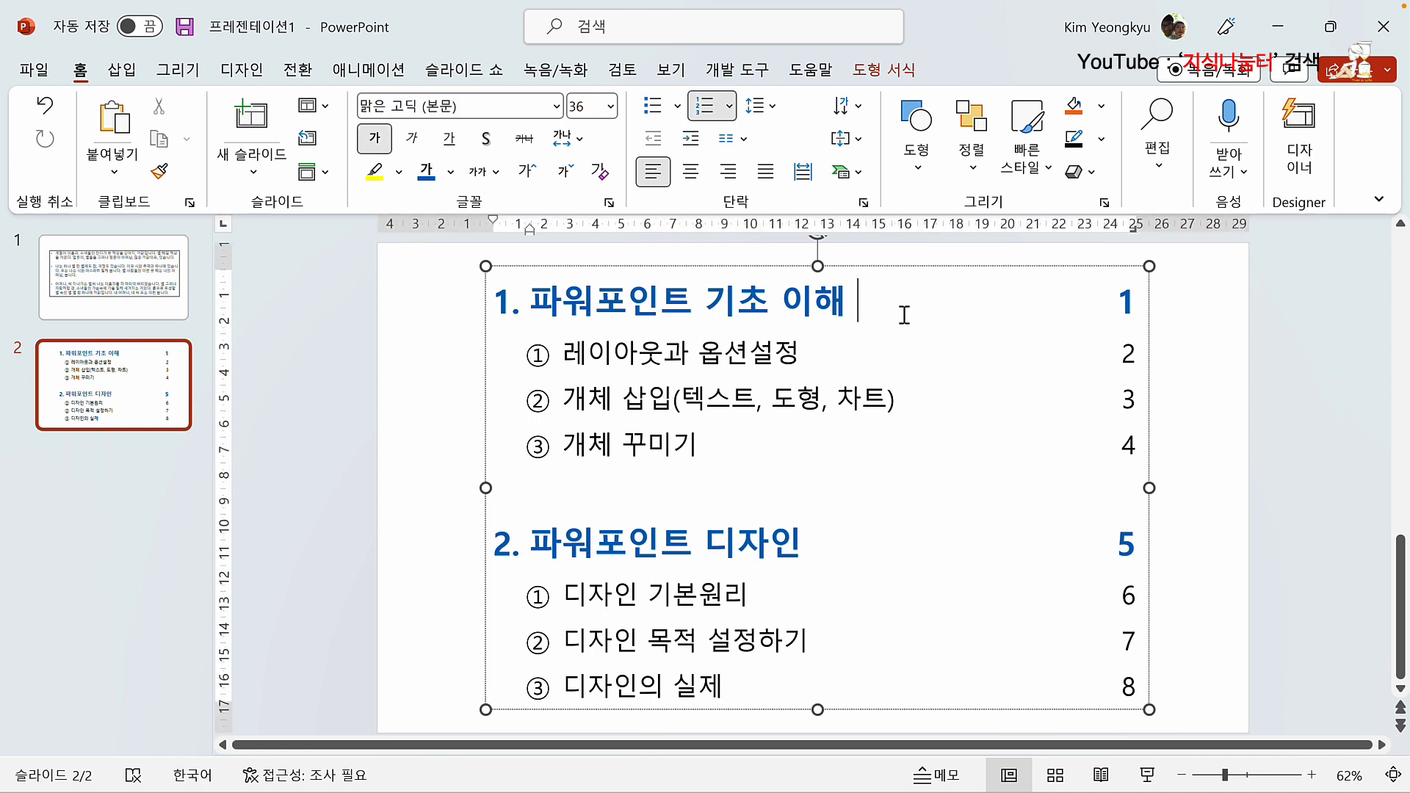
type("---- ")
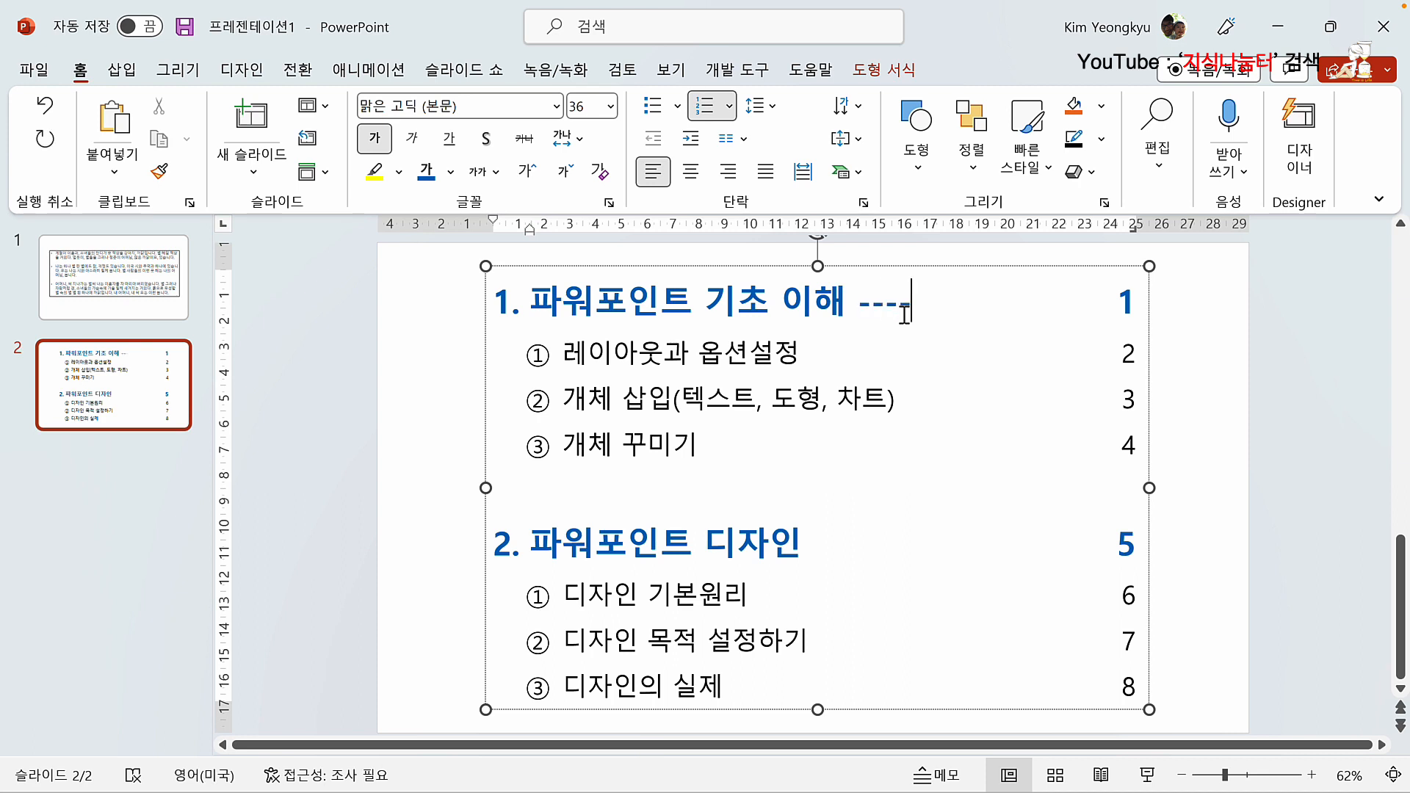
type("-------------")
Try a straight horizontal line about 10.45 cm long as a leader between '레이아웃과 옵션설정' and its page number, and undo it
left_click(124, 70)
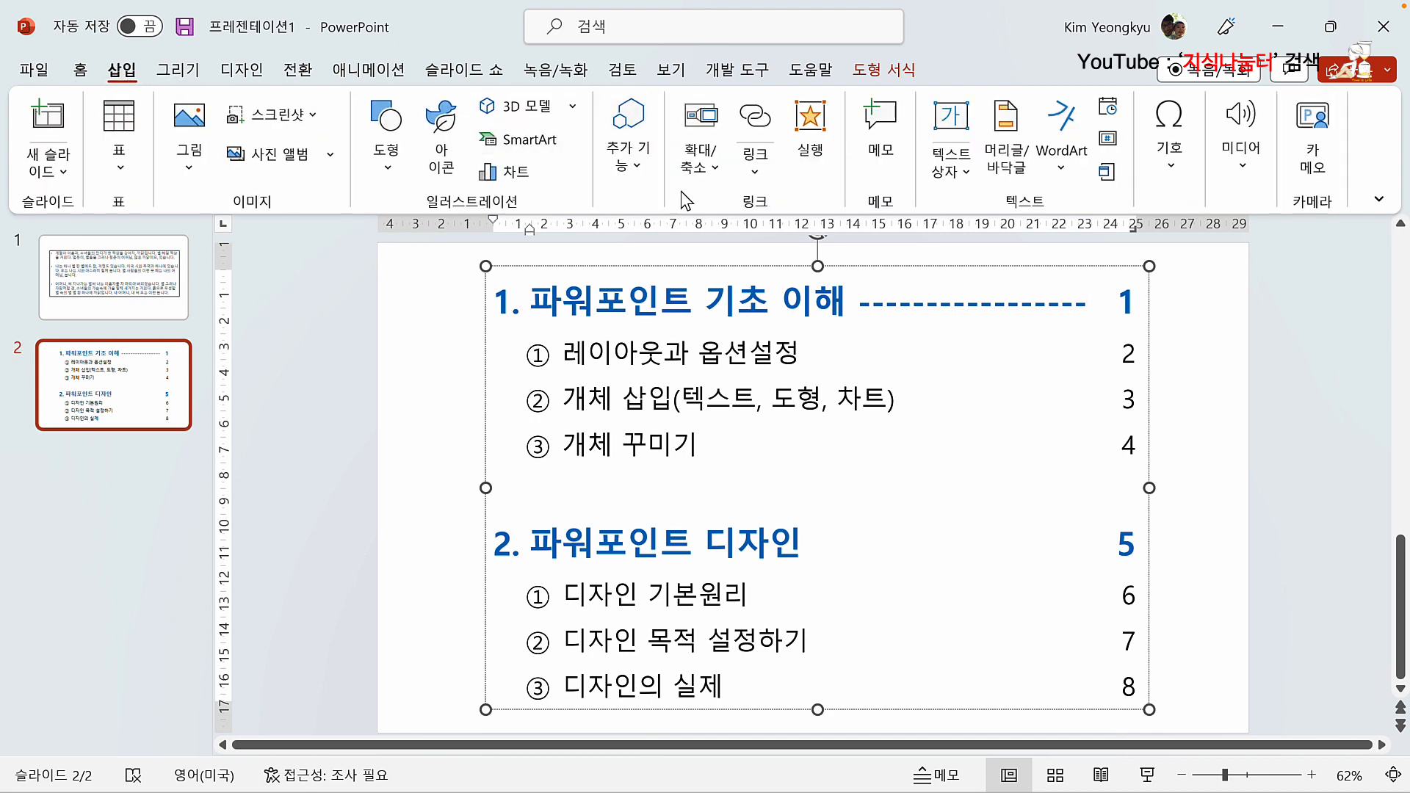
left_click(389, 174)
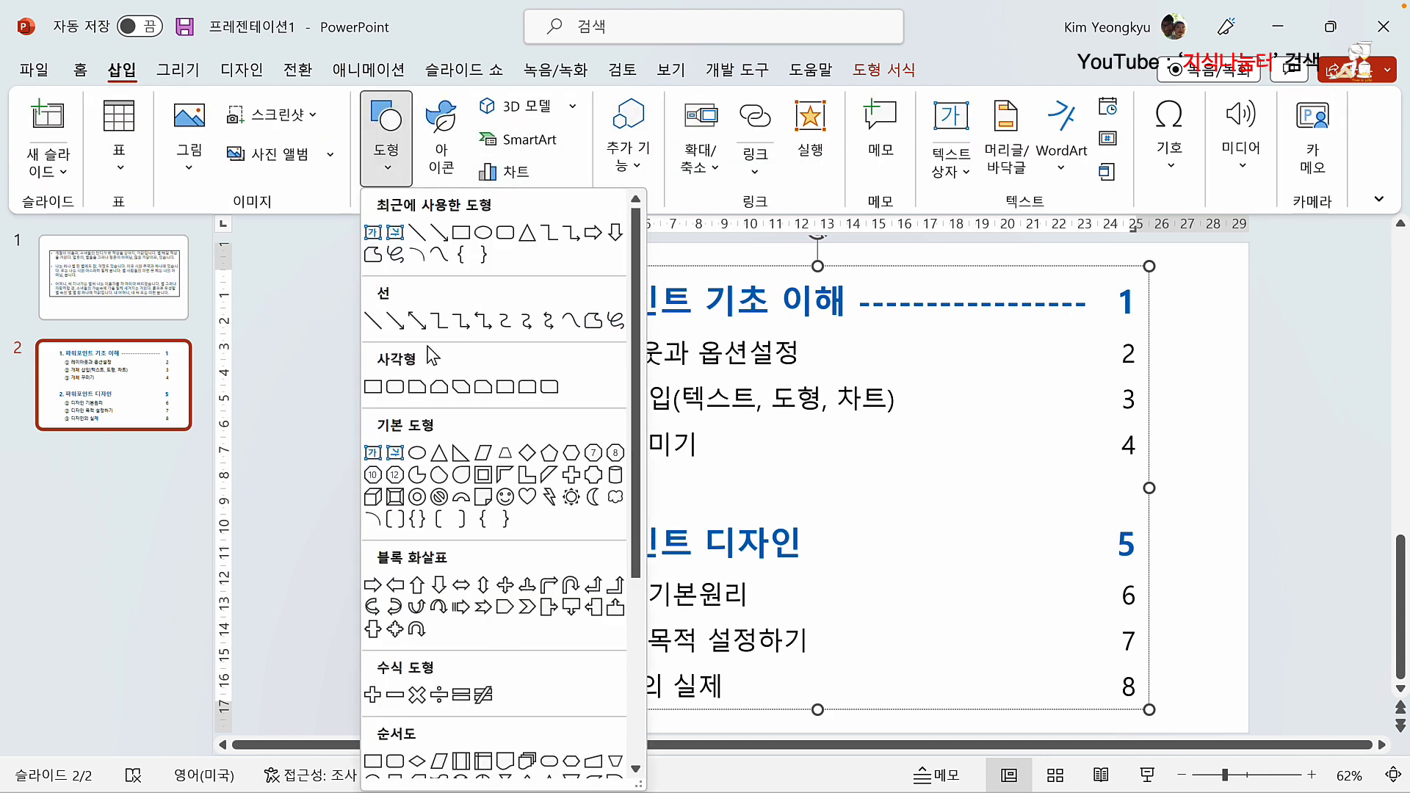
left_click(375, 323)
left_click_drag(824, 361, 1081, 356)
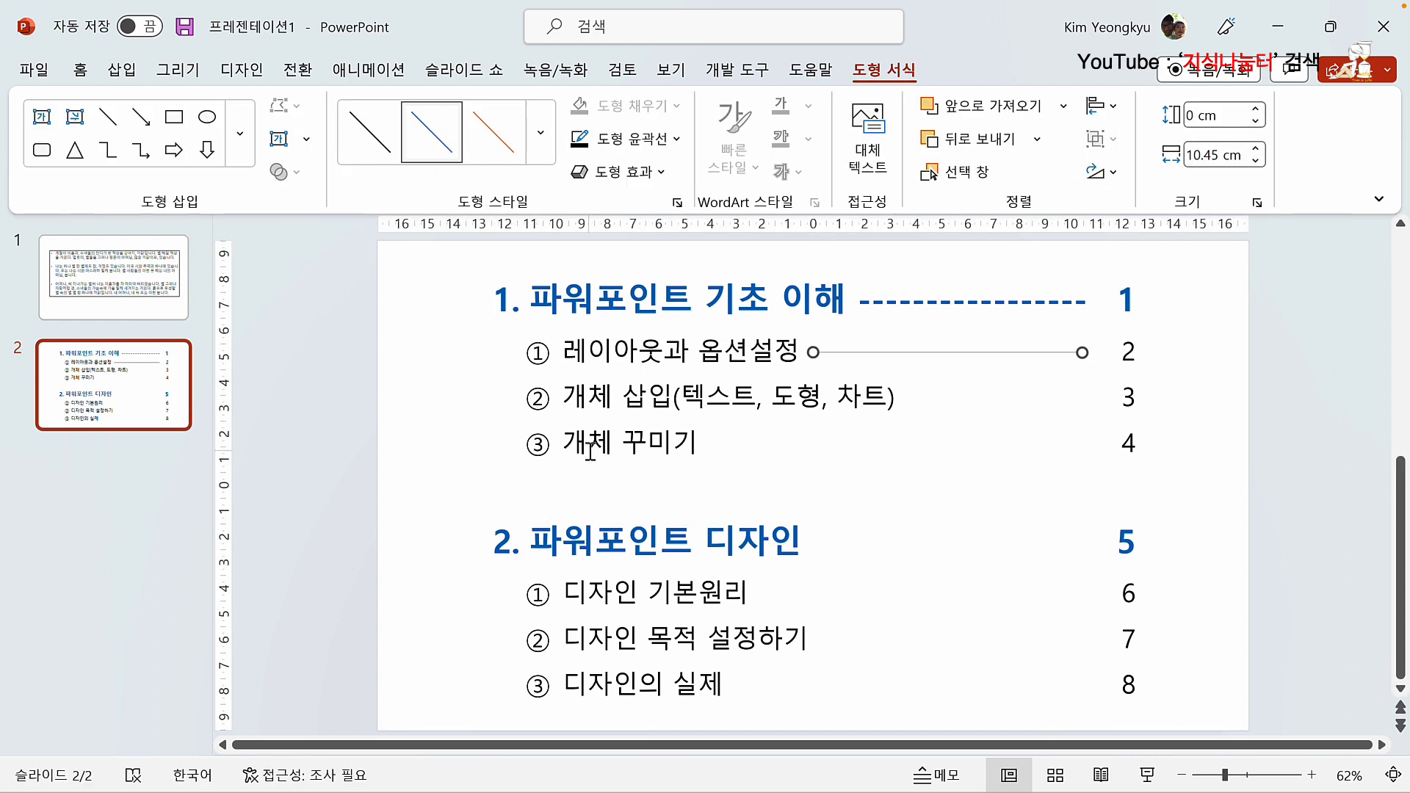
key("ctrl+z")
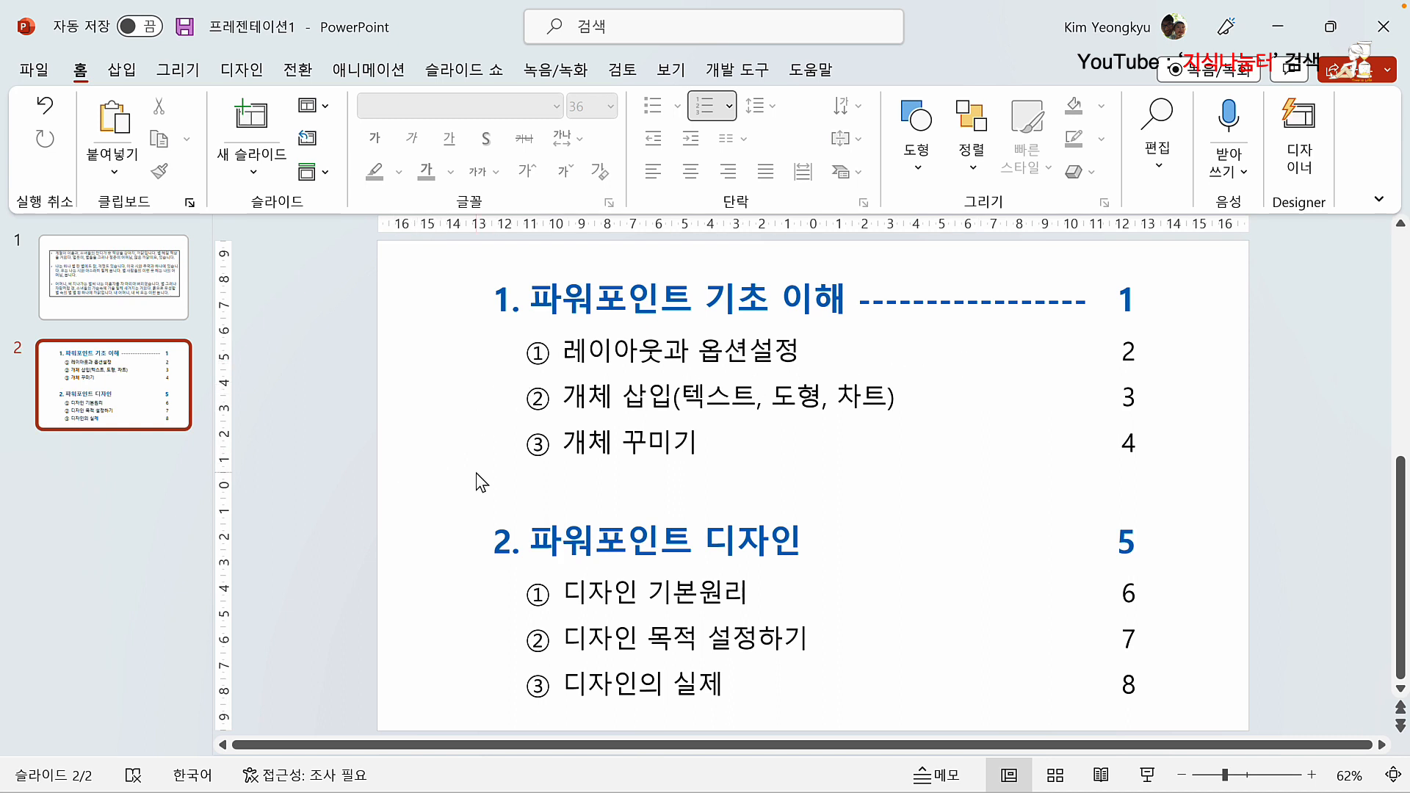
Review the outline text box's paragraph indentation and spacing settings, and close them without applying changes
left_click(484, 270)
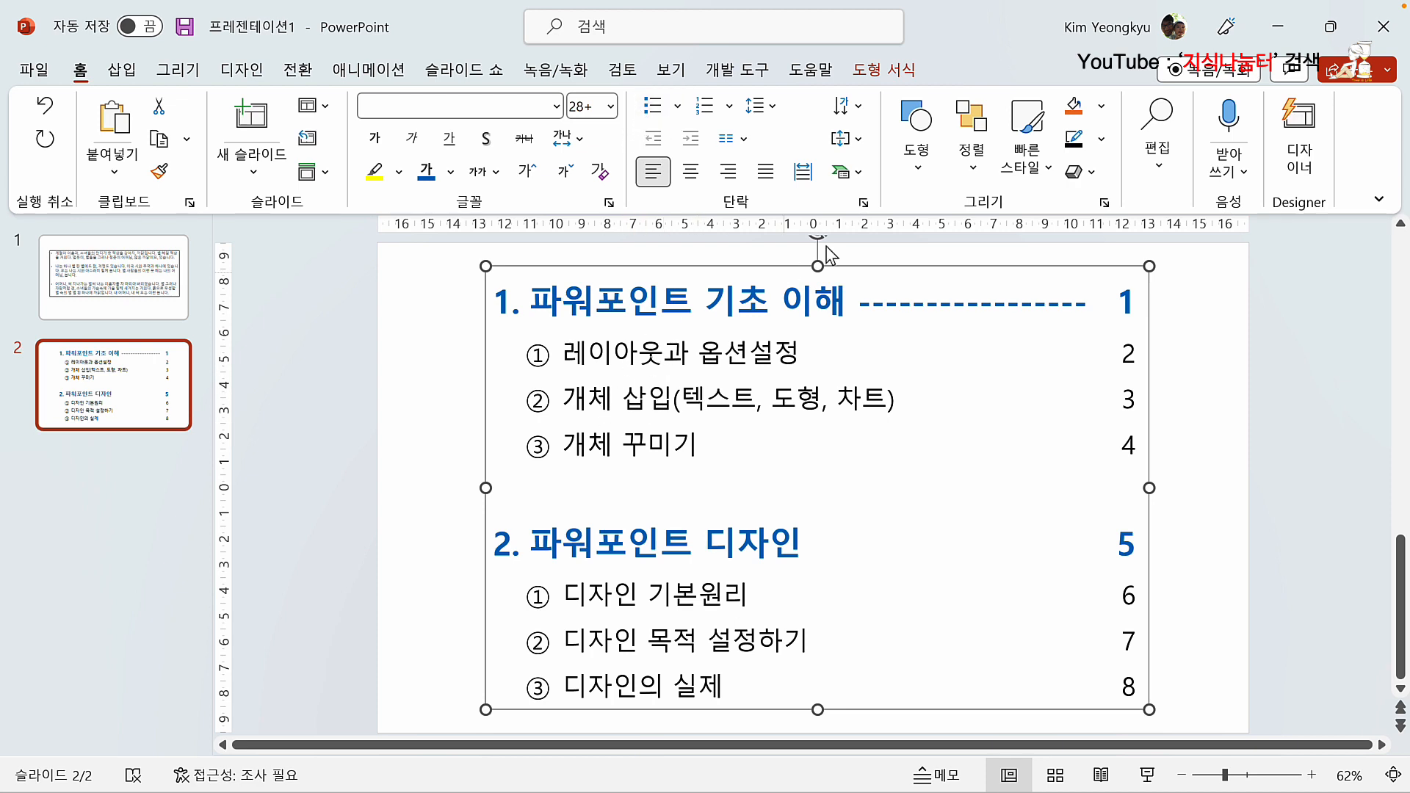
left_click(864, 203)
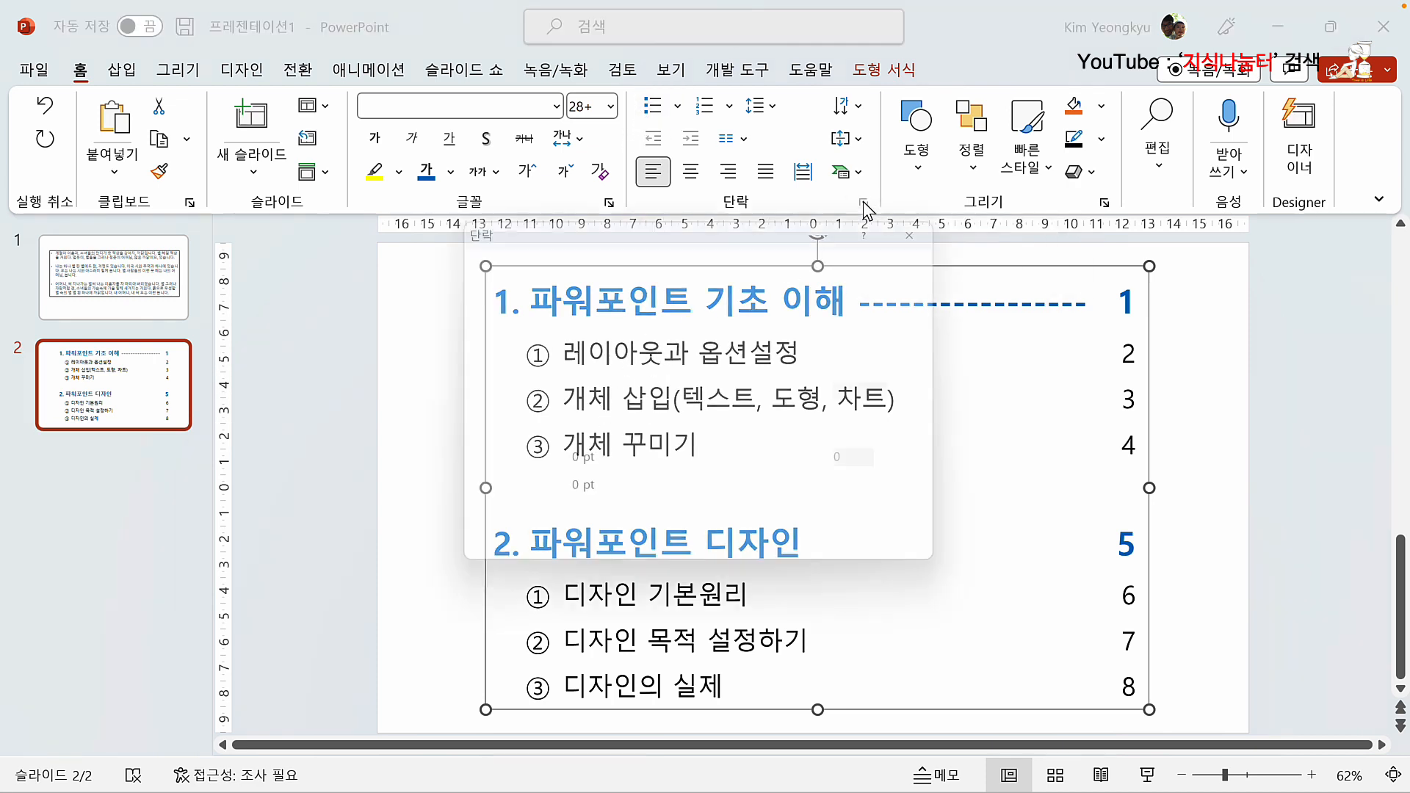
left_click_drag(605, 224, 817, 191)
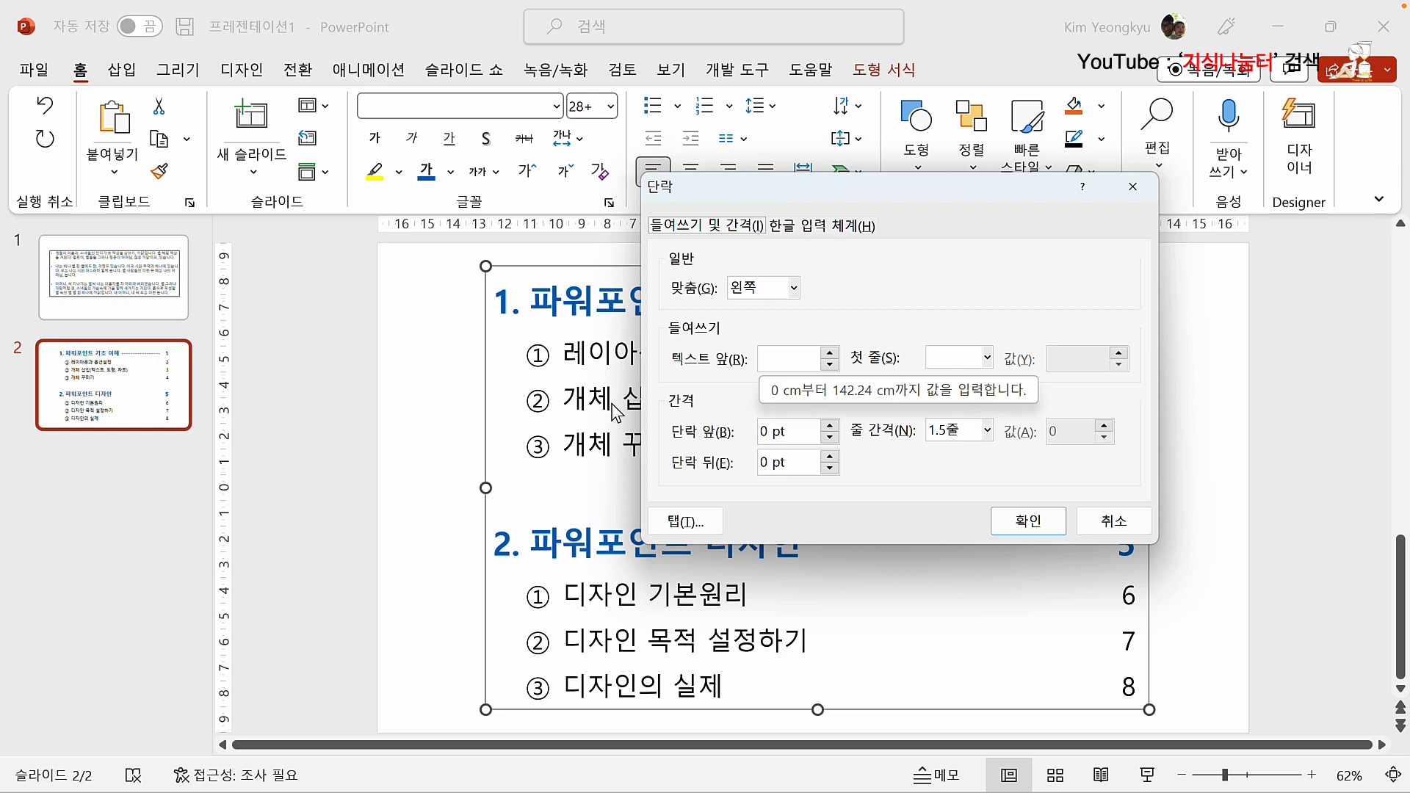
left_click(1118, 527)
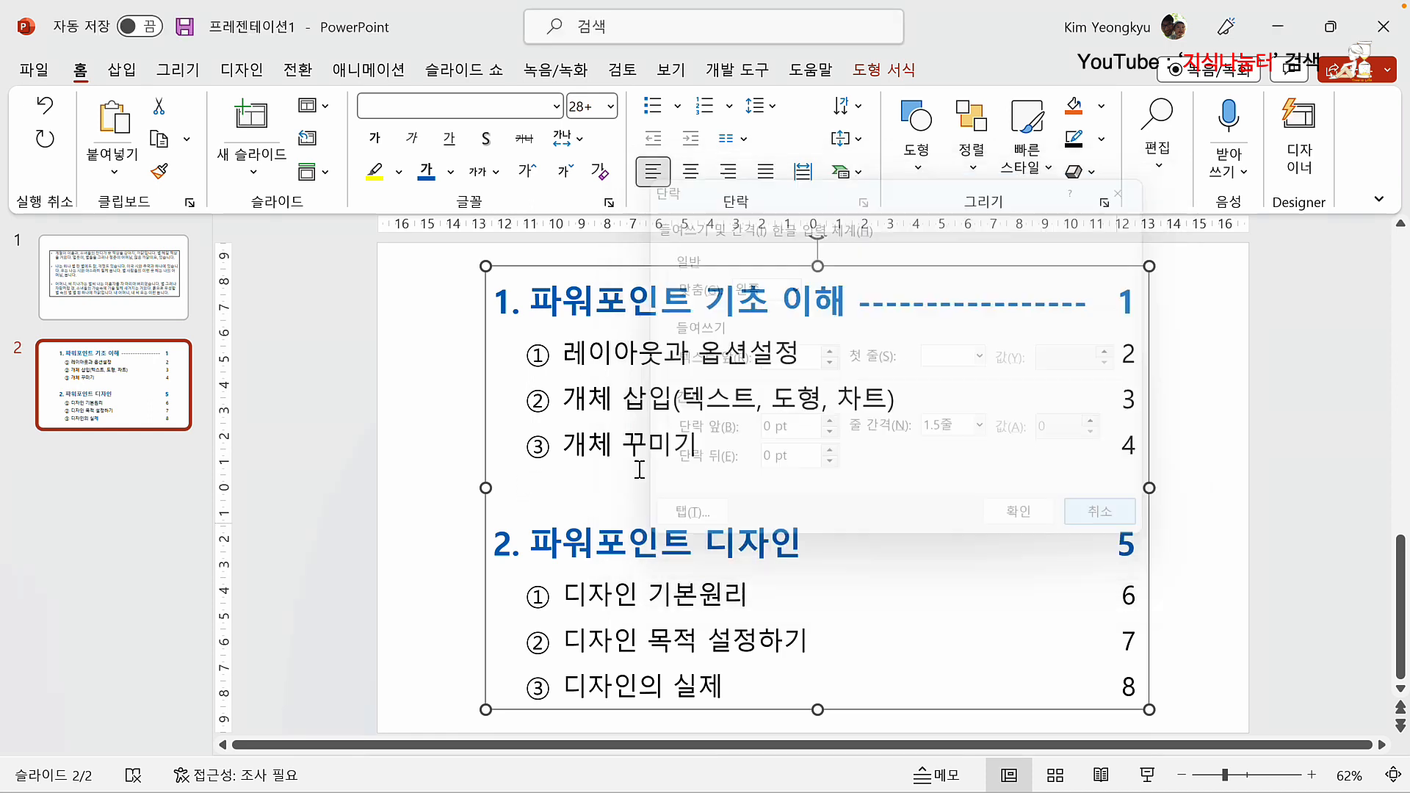